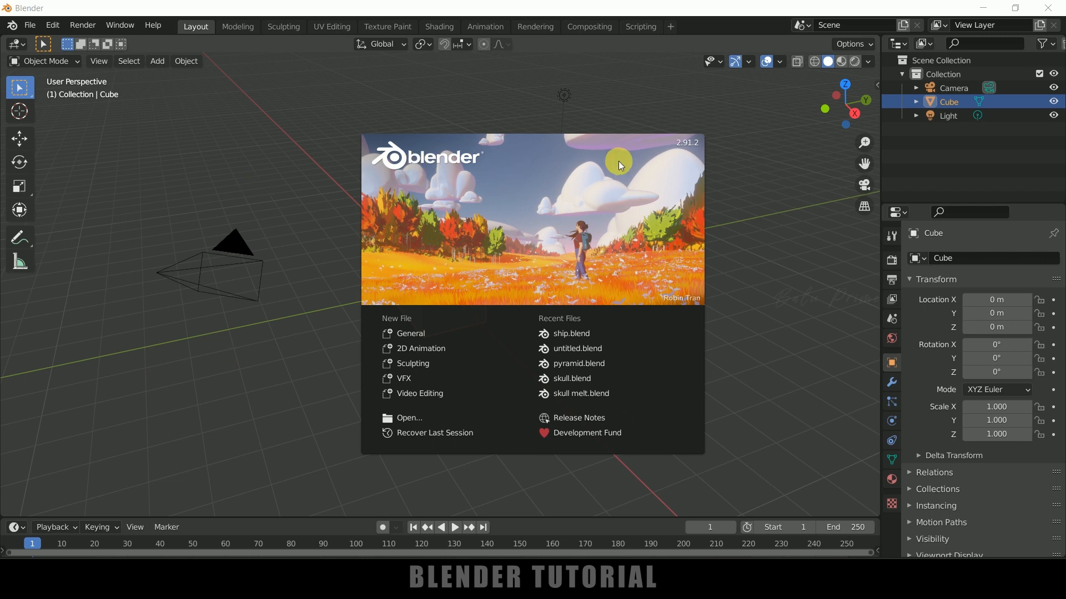
Dismiss the splash screen and delete all default objects from the scene.
left_click(748, 324)
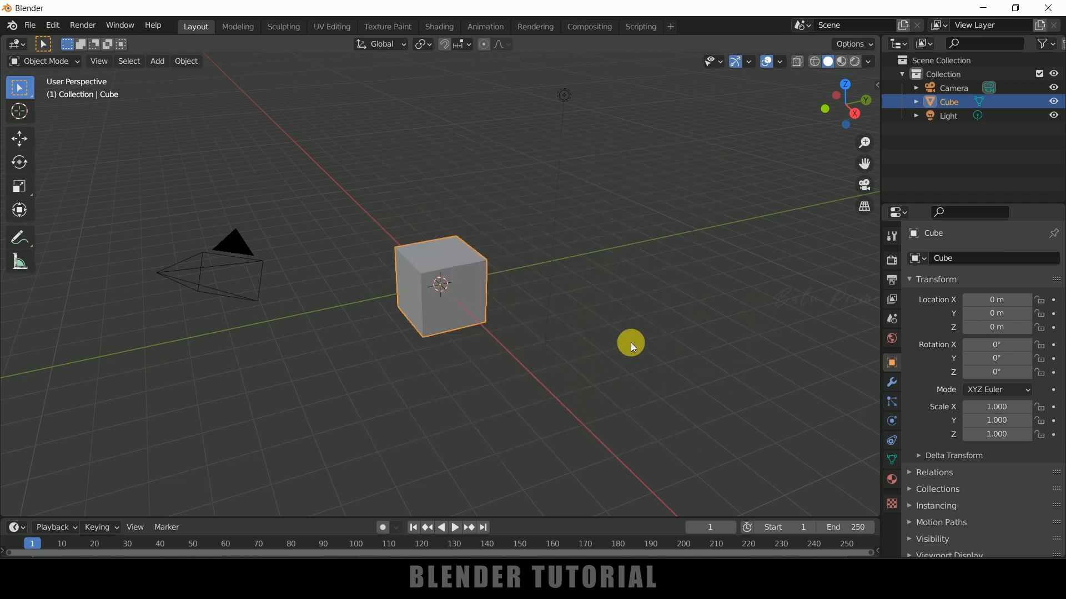
key("a")
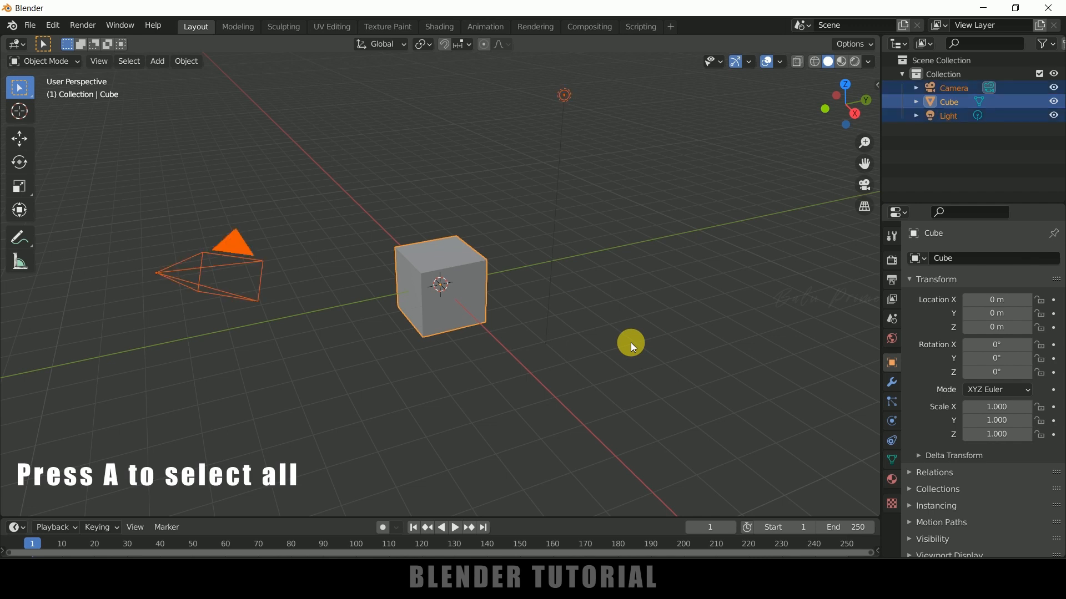
key("Delete")
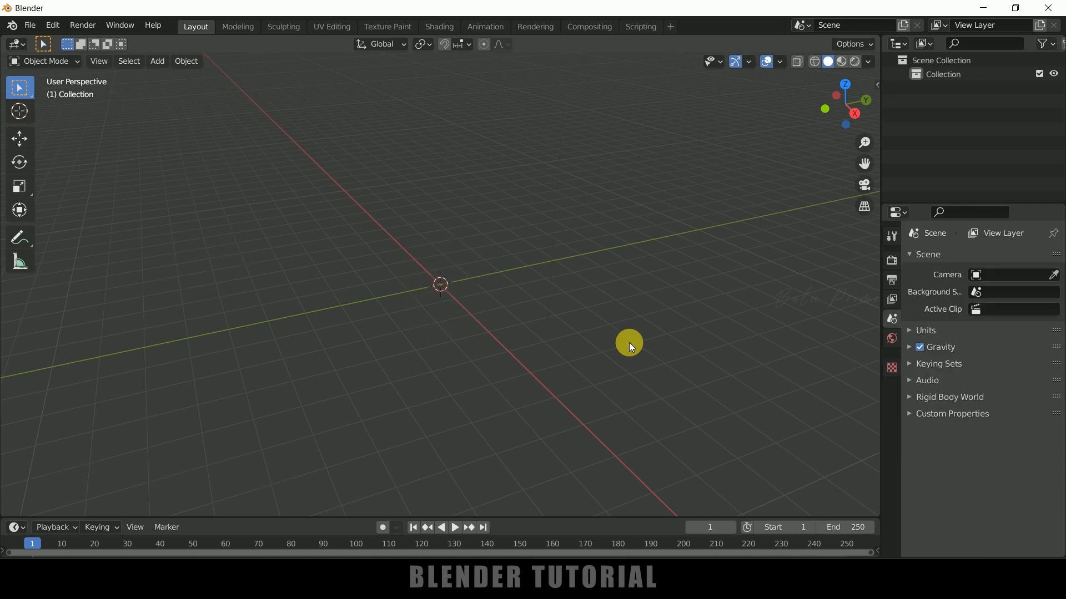
key("ctrl+a")
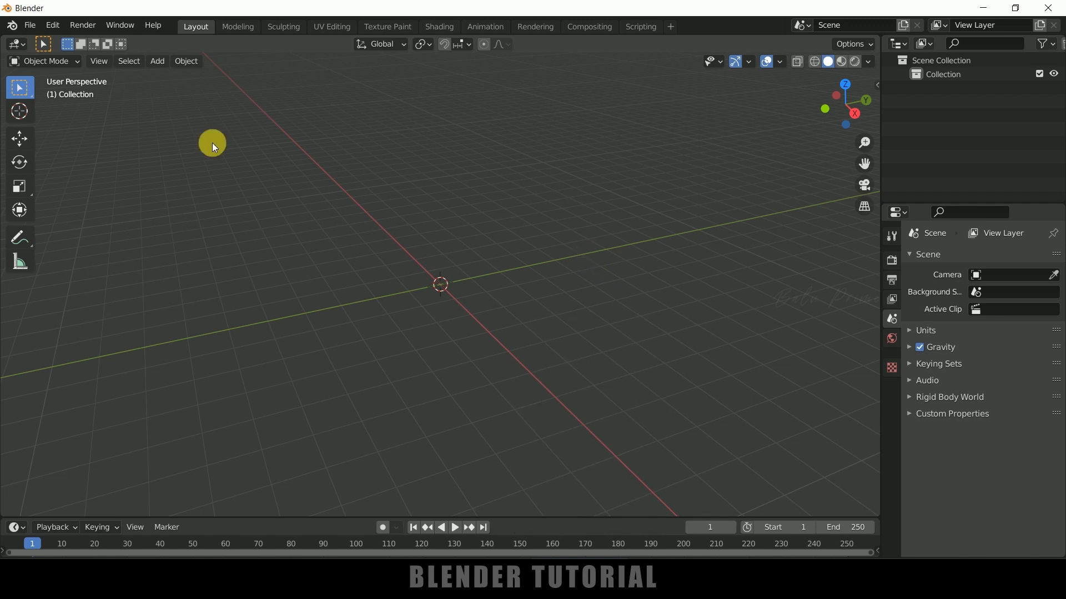
Add a UV sphere mesh at the world origin.
left_click(153, 61)
mouse_move(186, 78)
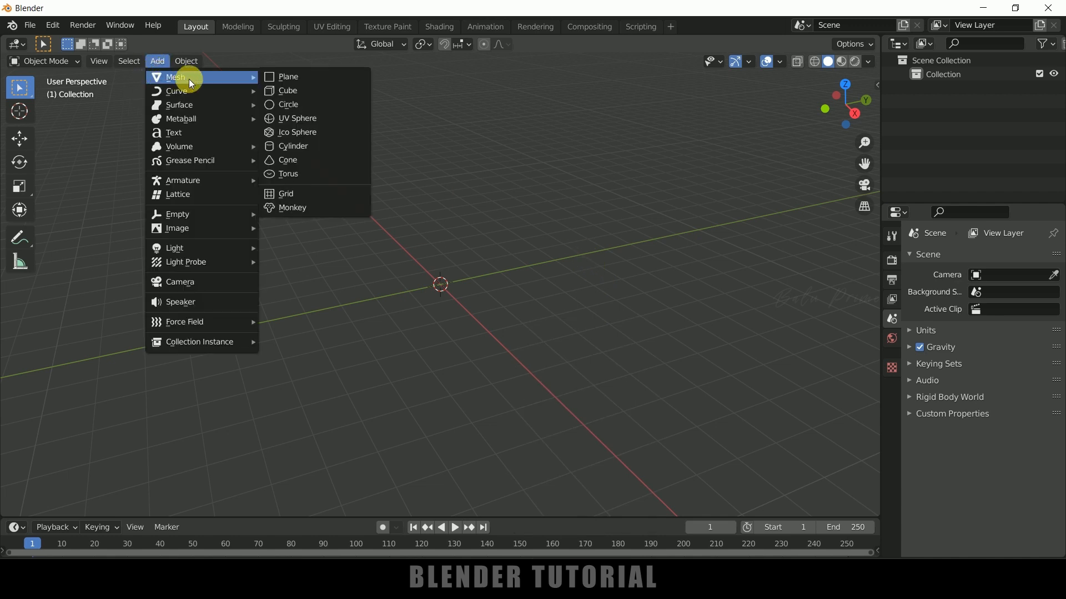
left_click(307, 118)
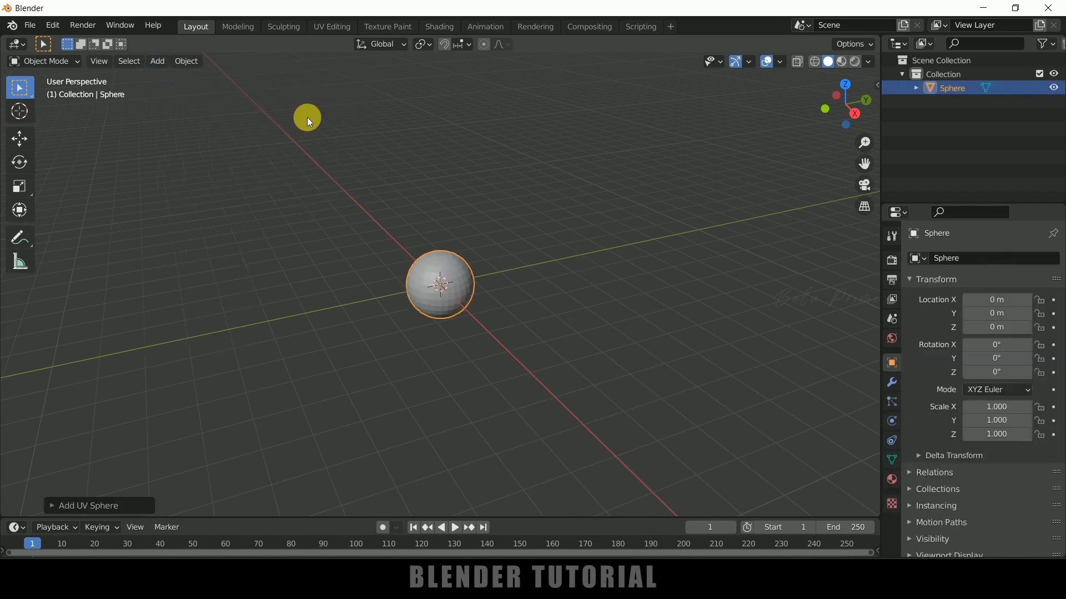
Move the sphere straight up along Z to a height of about 1.83 m.
left_click(22, 139)
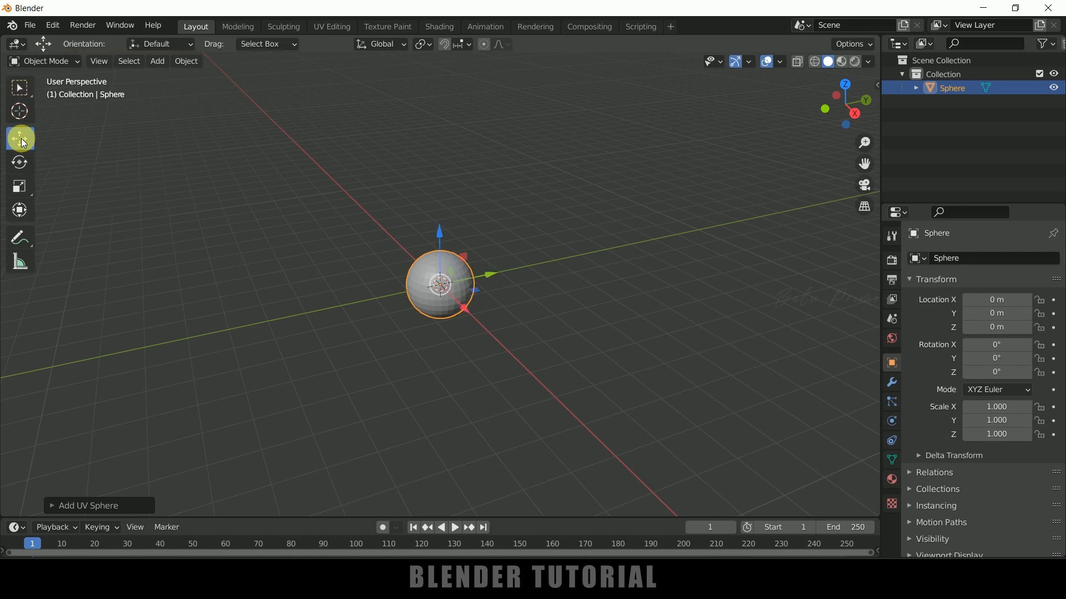
left_click_drag(439, 242, 443, 194)
middle_click_drag(597, 301, 462, 215)
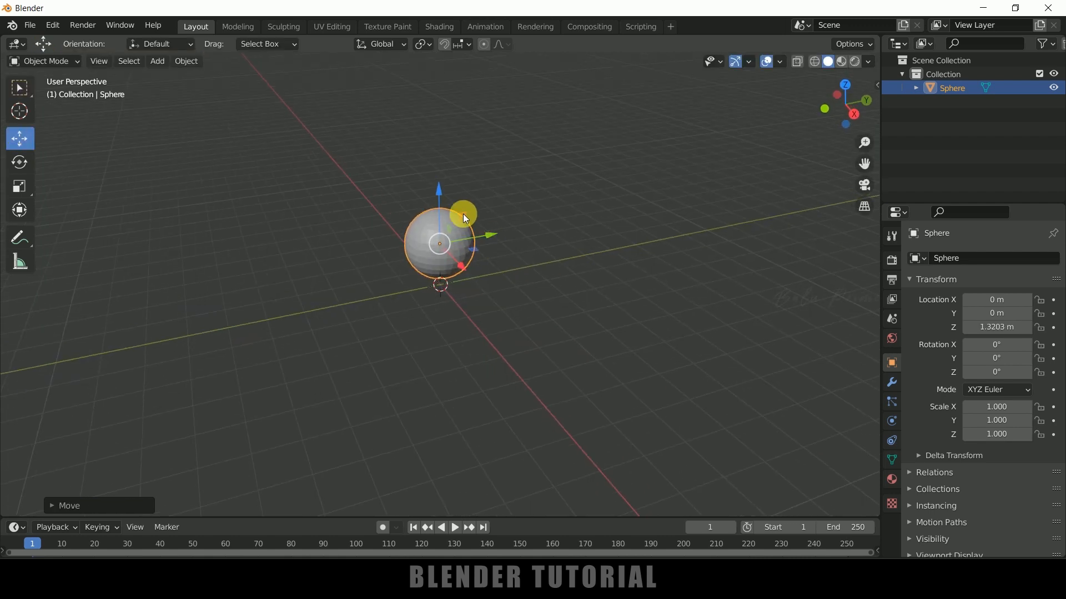
left_click_drag(441, 198, 440, 176)
middle_click_drag(539, 328, 560, 310)
left_click(560, 308)
left_click(455, 232)
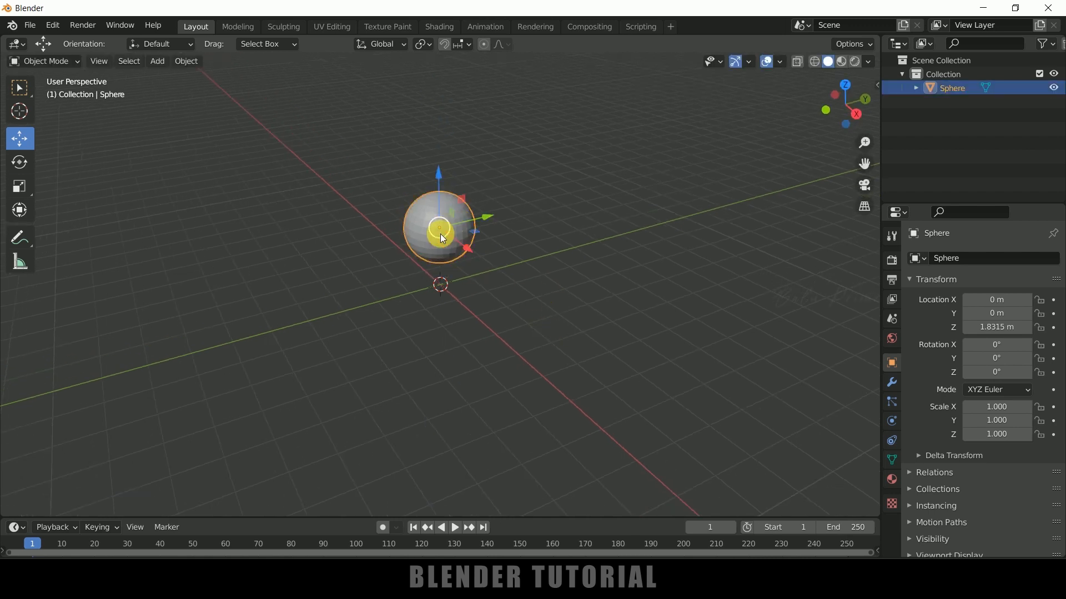
Apply the Quick Liquid effect to the sphere.
left_click(189, 62)
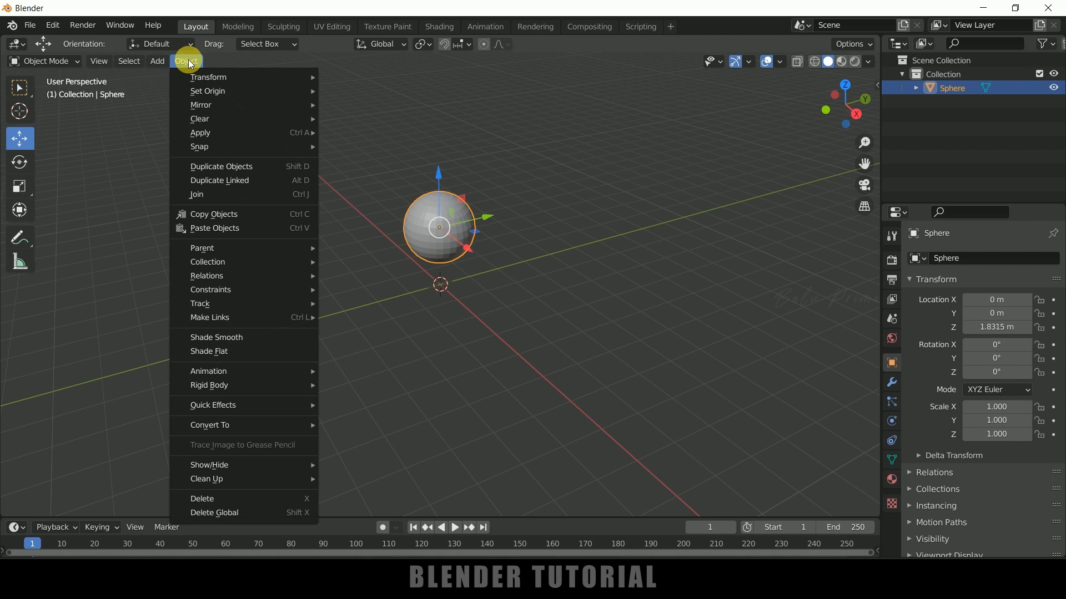
mouse_move(225, 407)
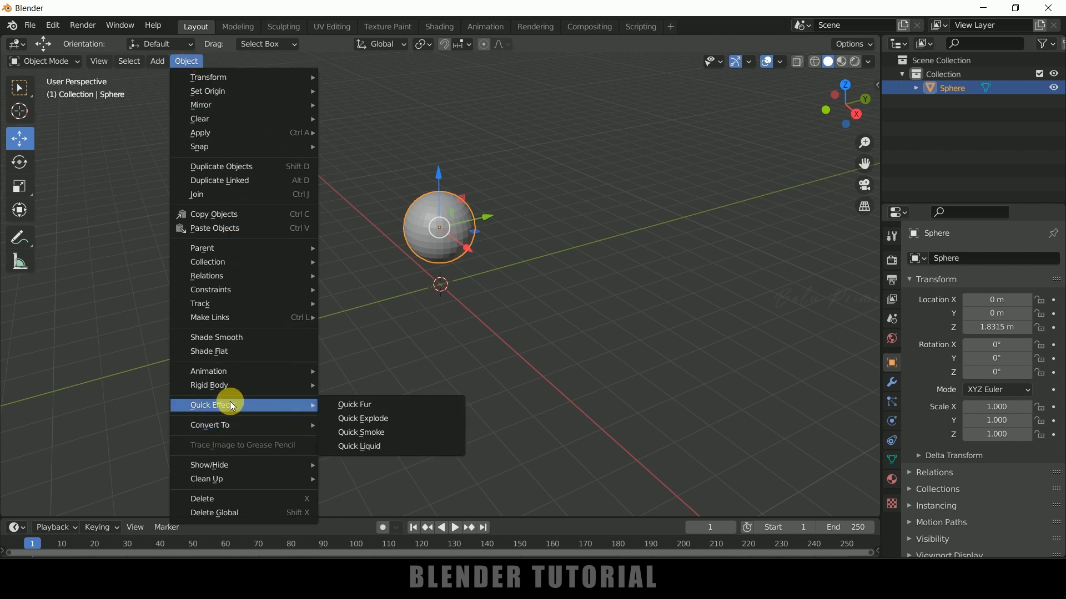
left_click(353, 447)
Scale the liquid domain up uniformly to about 1.5 times its size.
scroll(465, 411, "up", 2)
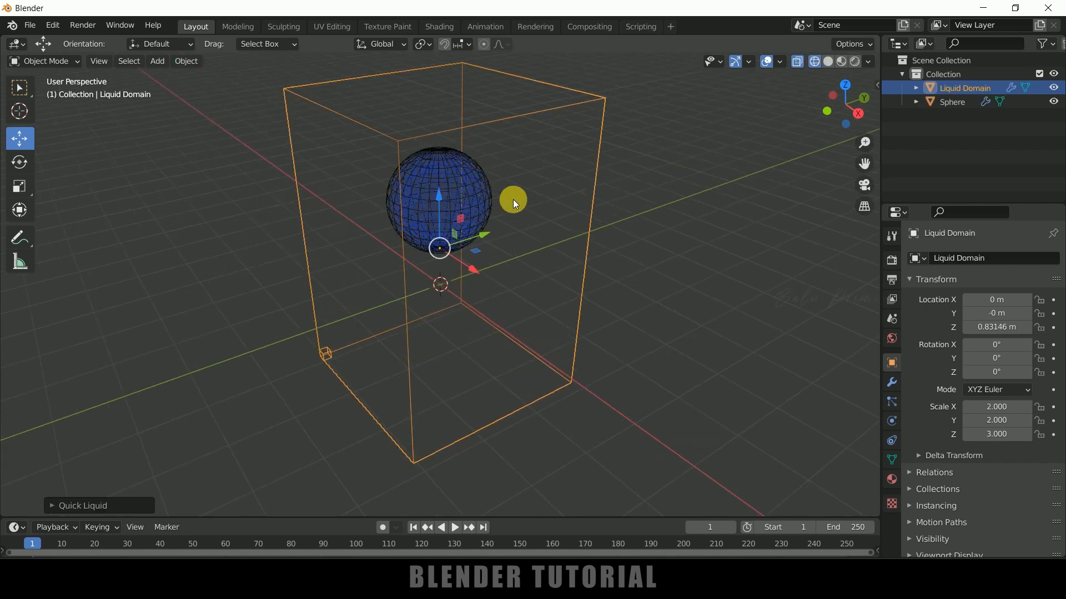
scroll(566, 242, "down", 2)
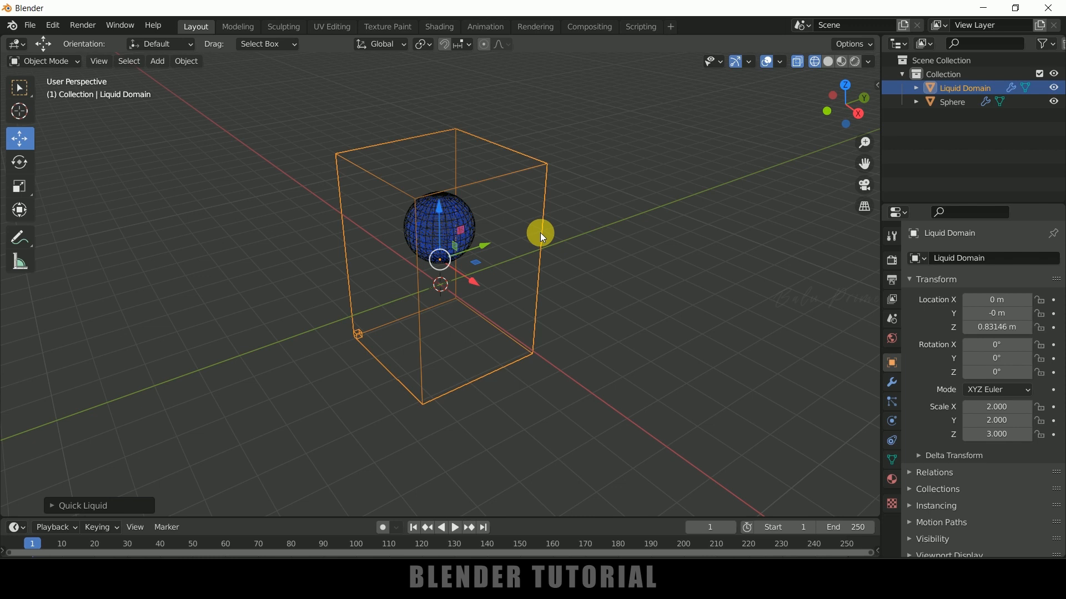
key("s")
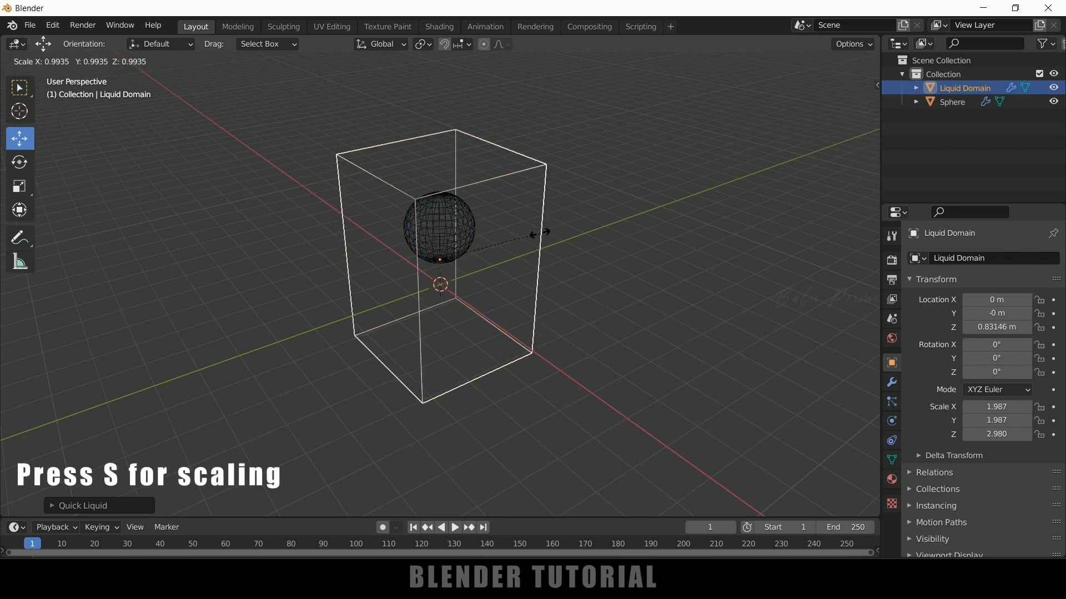
left_click(595, 243)
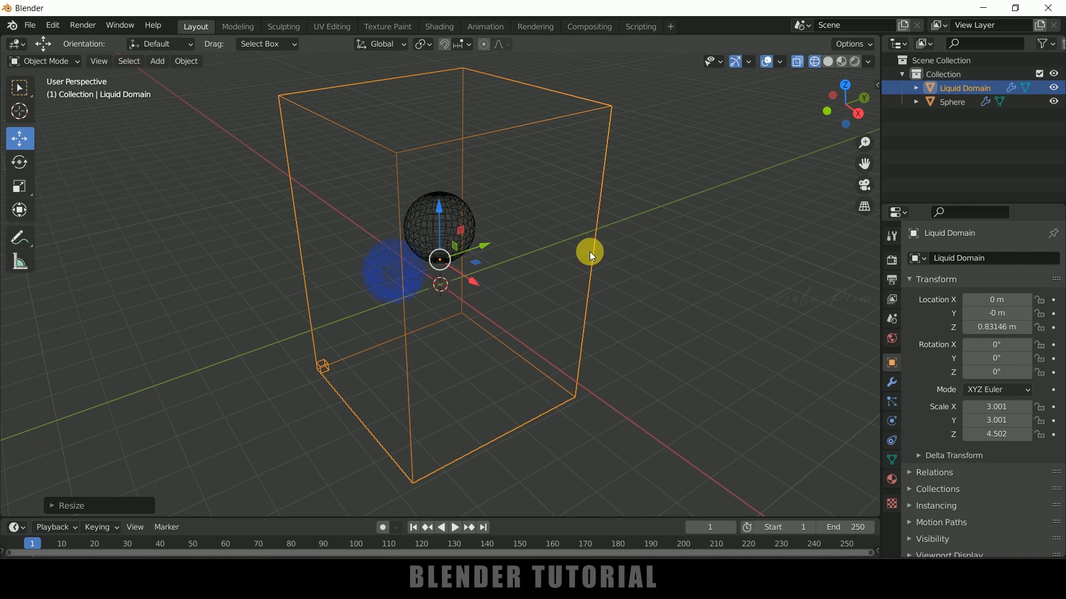
Stretch the liquid domain along X to a scale of about 5.38 and along Y to about 4.54.
key("s")
key("x")
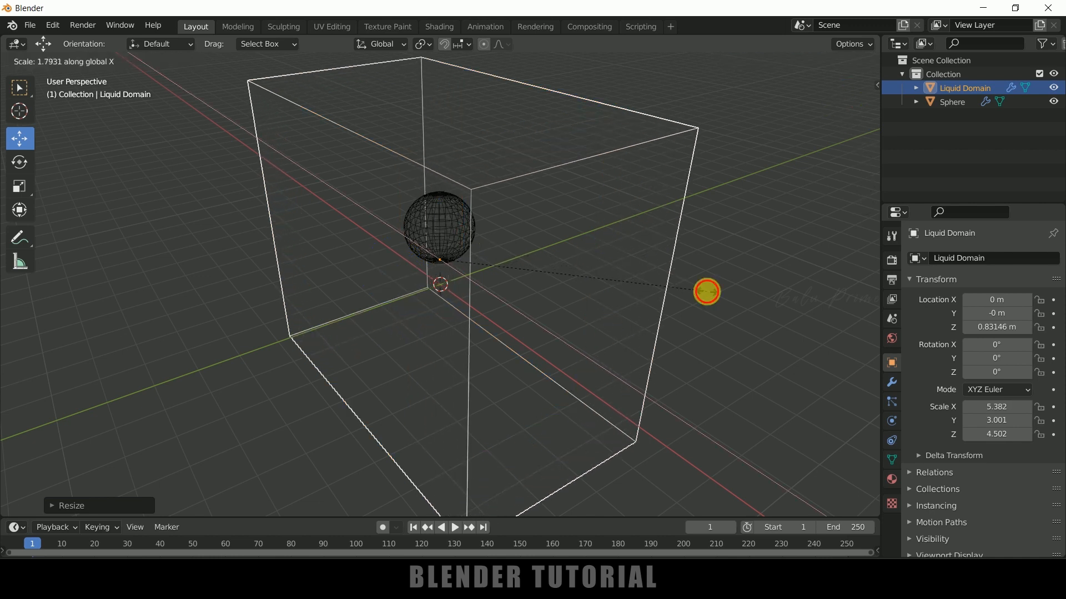
left_click(696, 272)
key("s")
key("y")
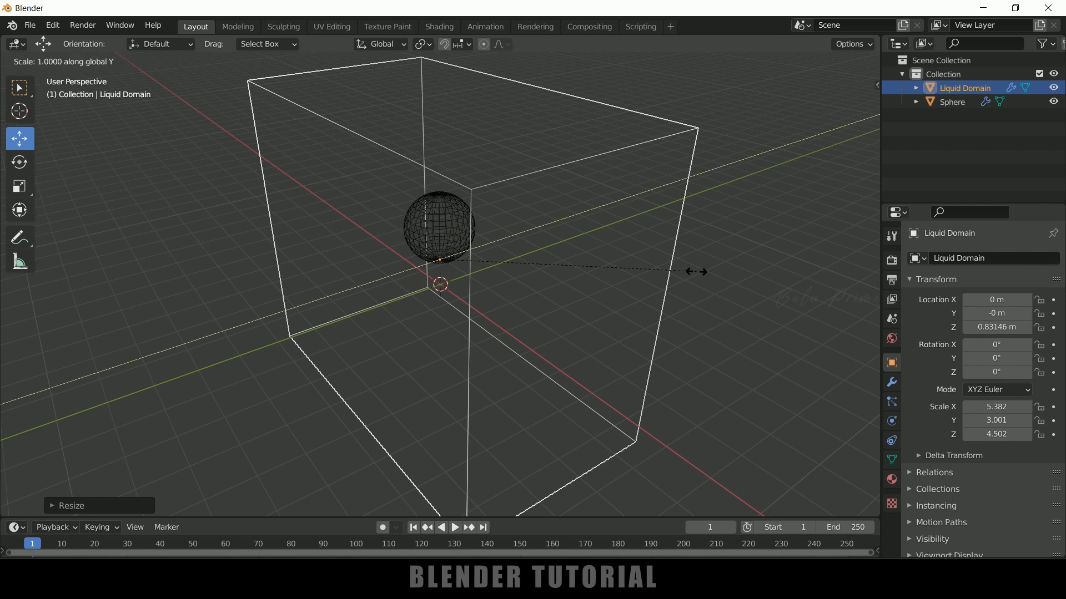
left_click(828, 258)
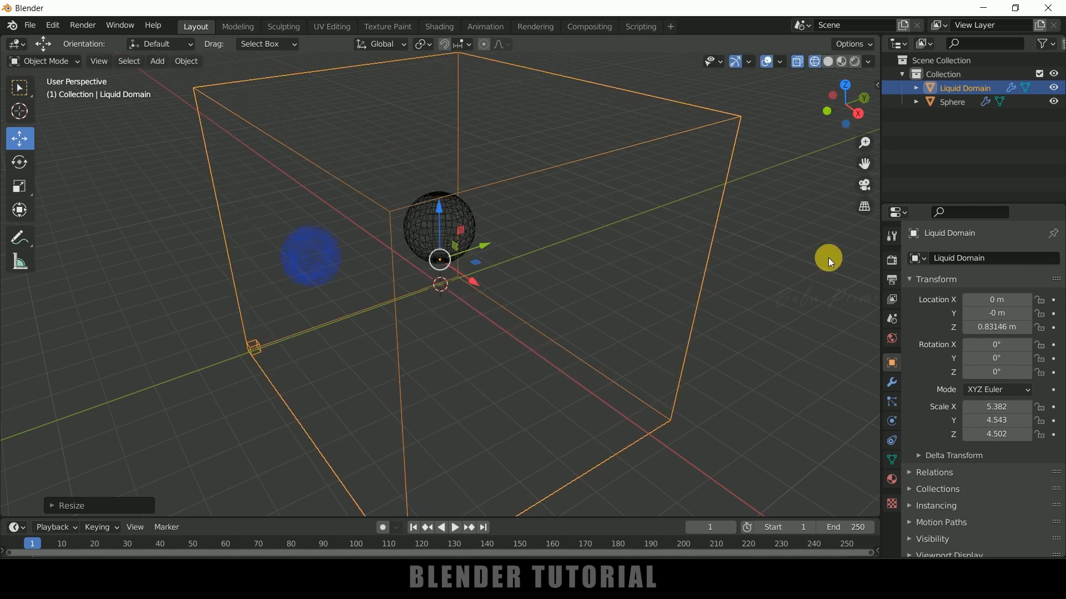
Raise the liquid domain along Z to about 4.51 m so its base sits near the ground plane.
key("KP_3")
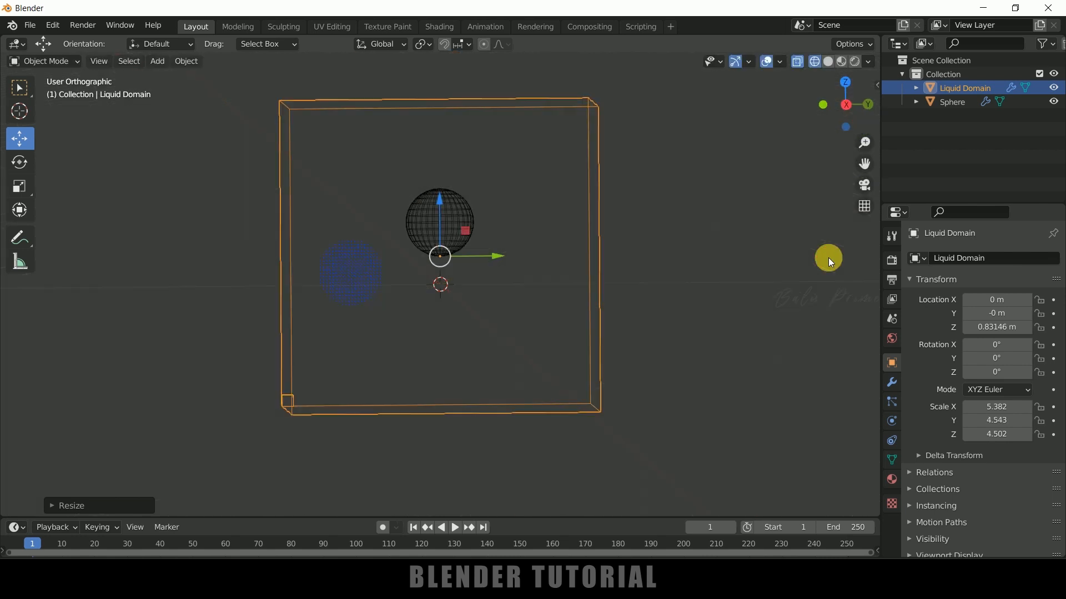
left_click_drag(445, 204, 473, 78)
middle_click_drag(471, 183, 301, 141)
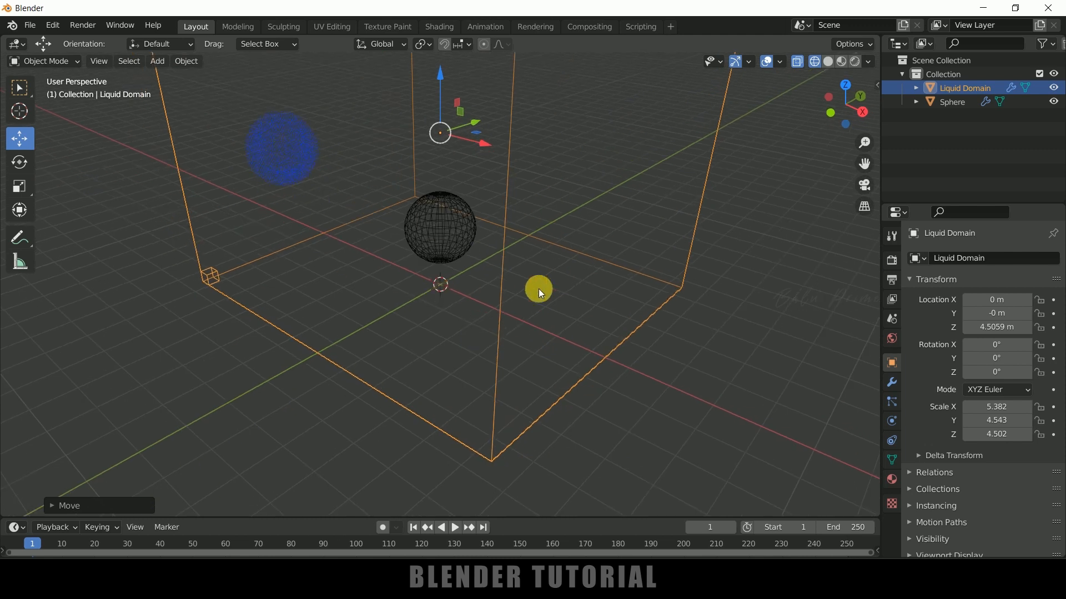
left_click(737, 252)
left_click(694, 230)
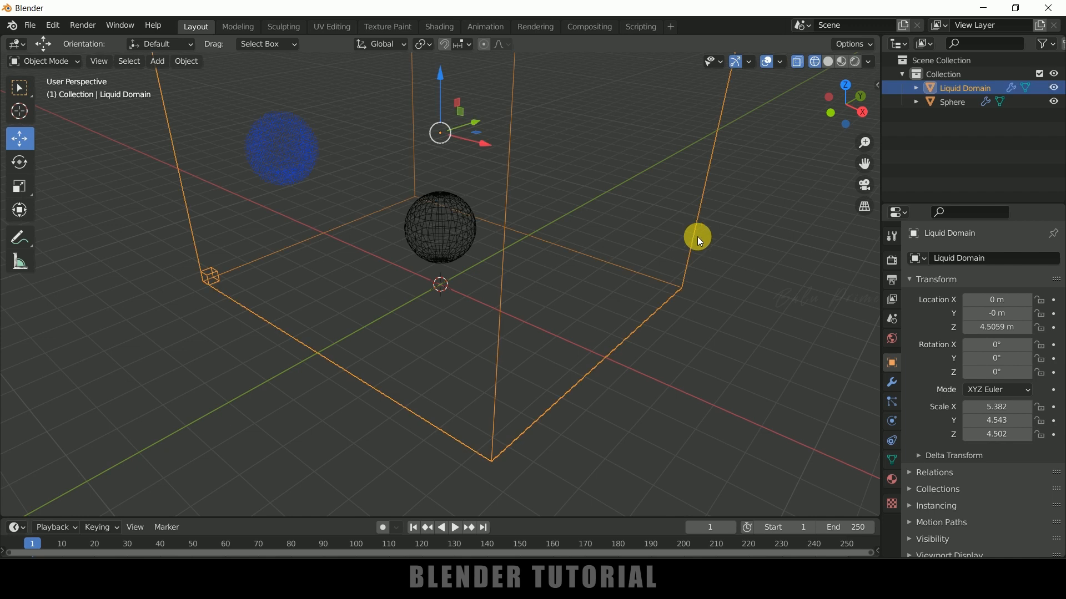
Set the liquid domain's fluid resolution divisions to 64.
left_click(892, 420)
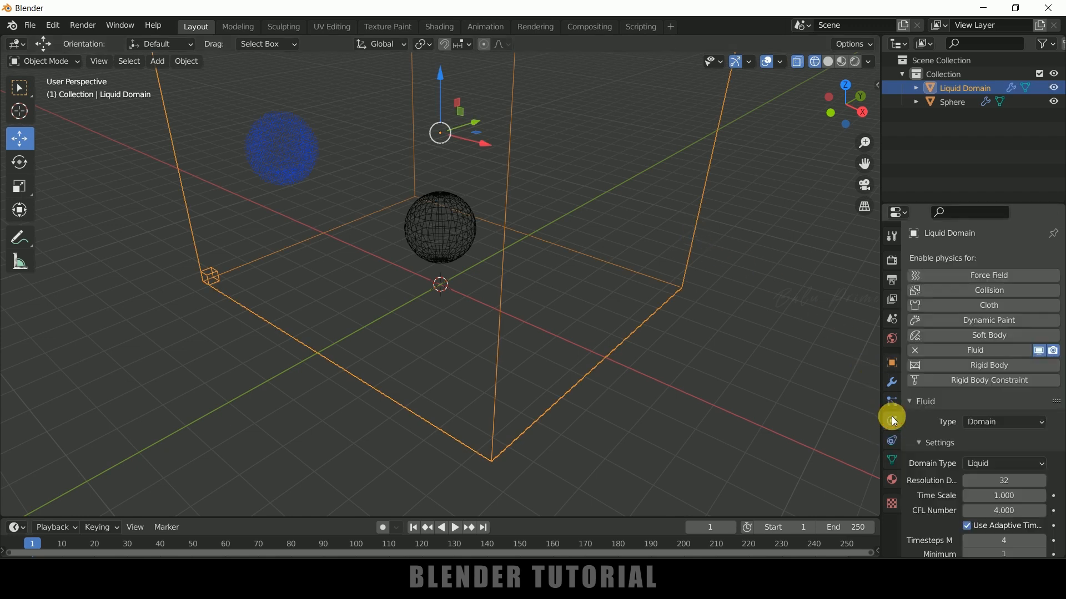
scroll(921, 441, "down", 3)
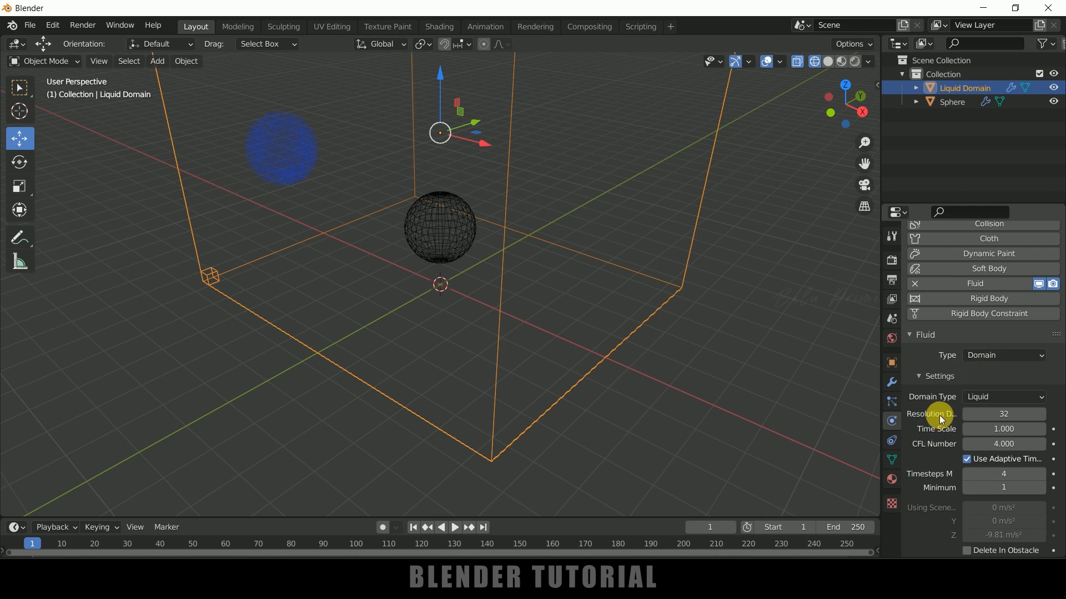
left_click(1008, 420)
type("64")
key("Return")
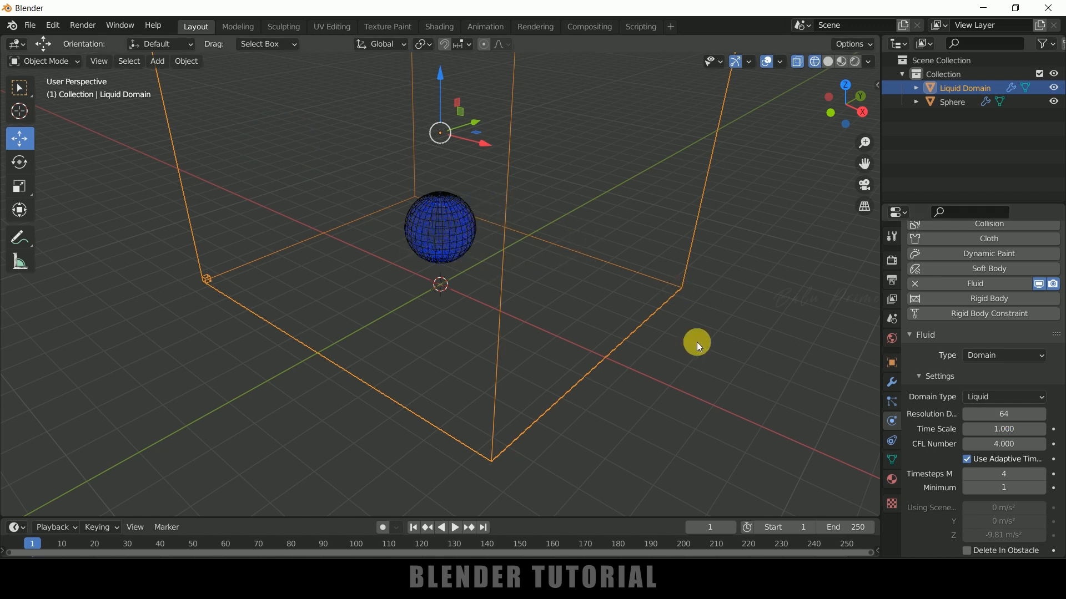
Play the liquid simulation to preview it, stop it, and return to the first frame.
scroll(694, 345, "down", 1)
left_click(455, 527)
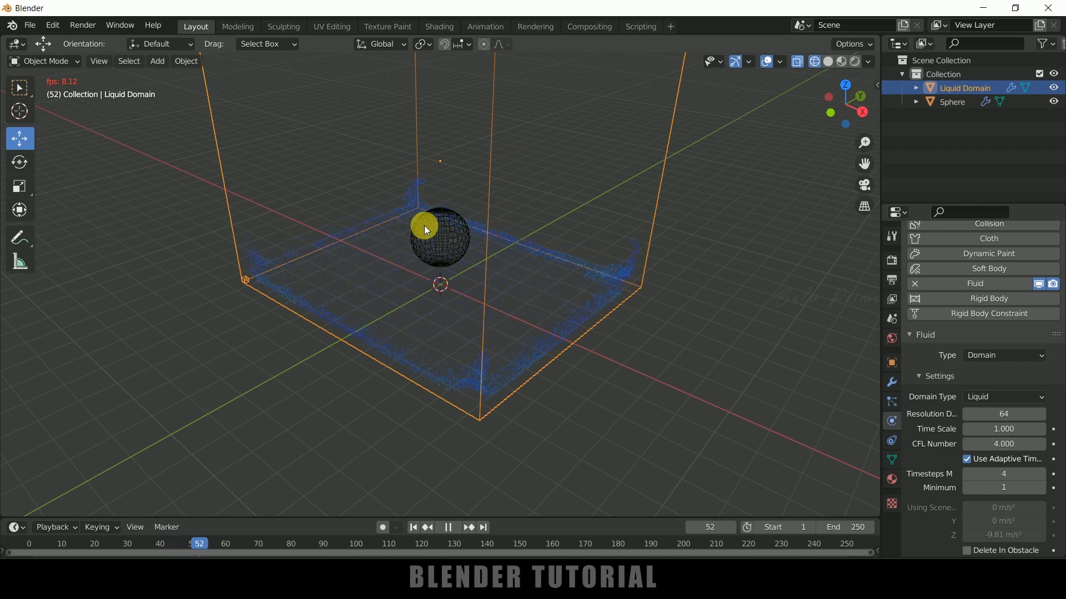
left_click(453, 527)
left_click(414, 527)
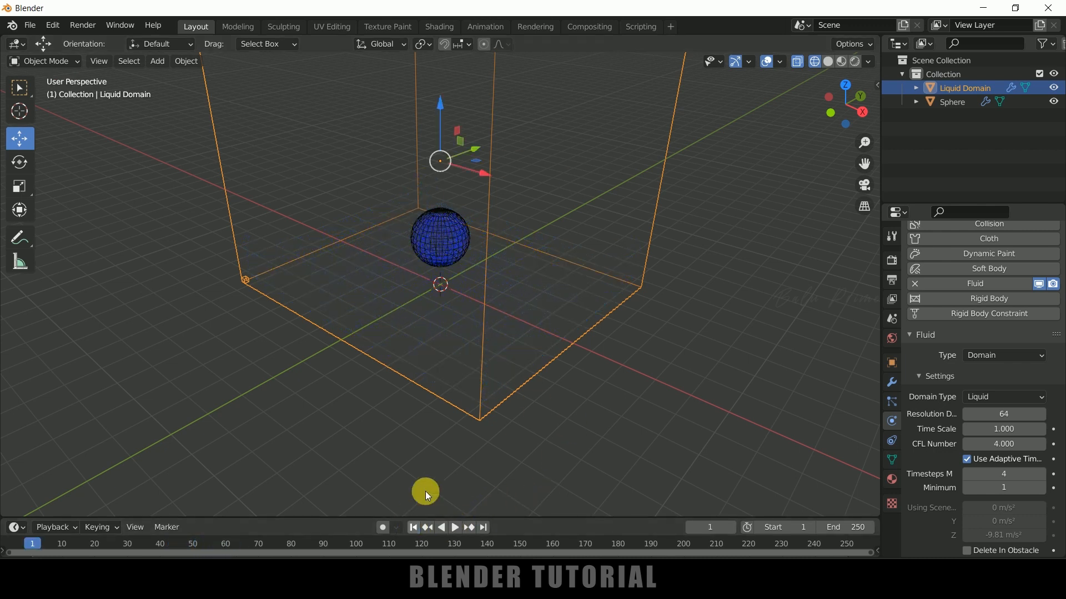
Enable mesh generation for the liquid domain's fluid simulation.
scroll(934, 451, "down", 8)
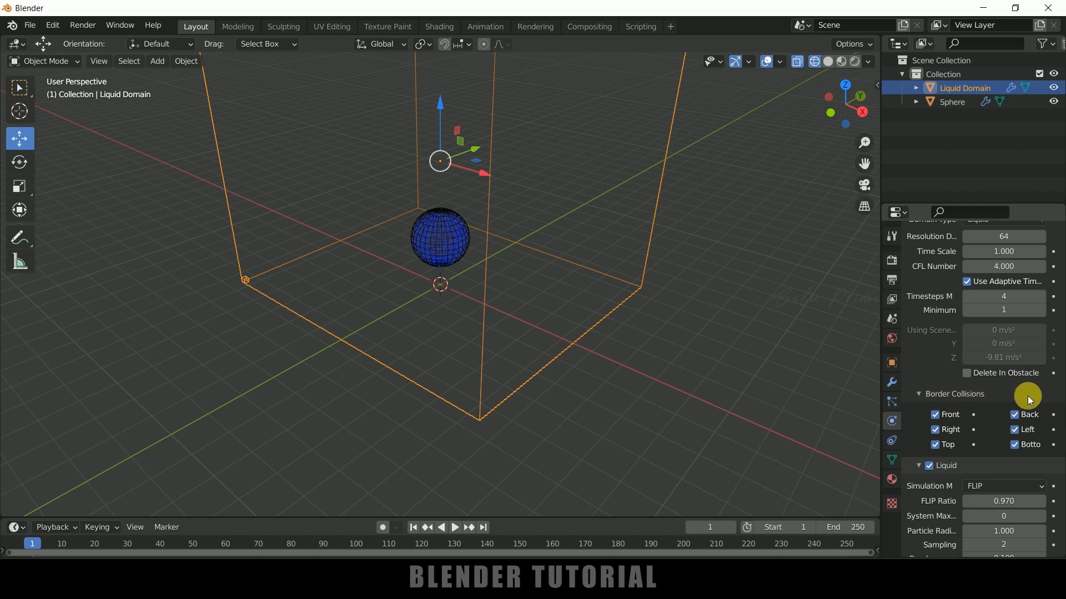
scroll(916, 474, "down", 8)
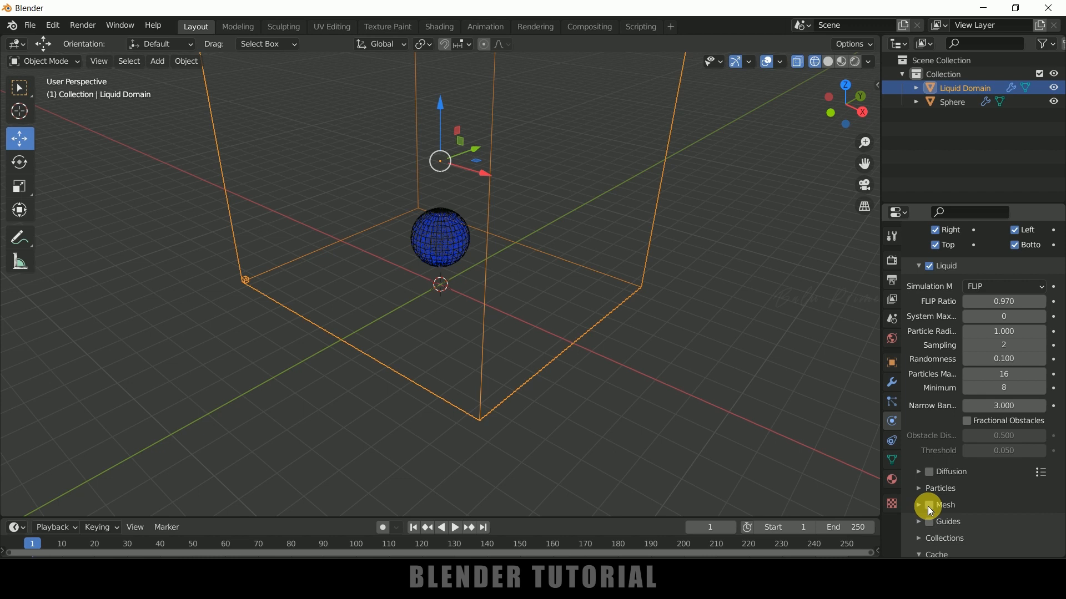
left_click(929, 506)
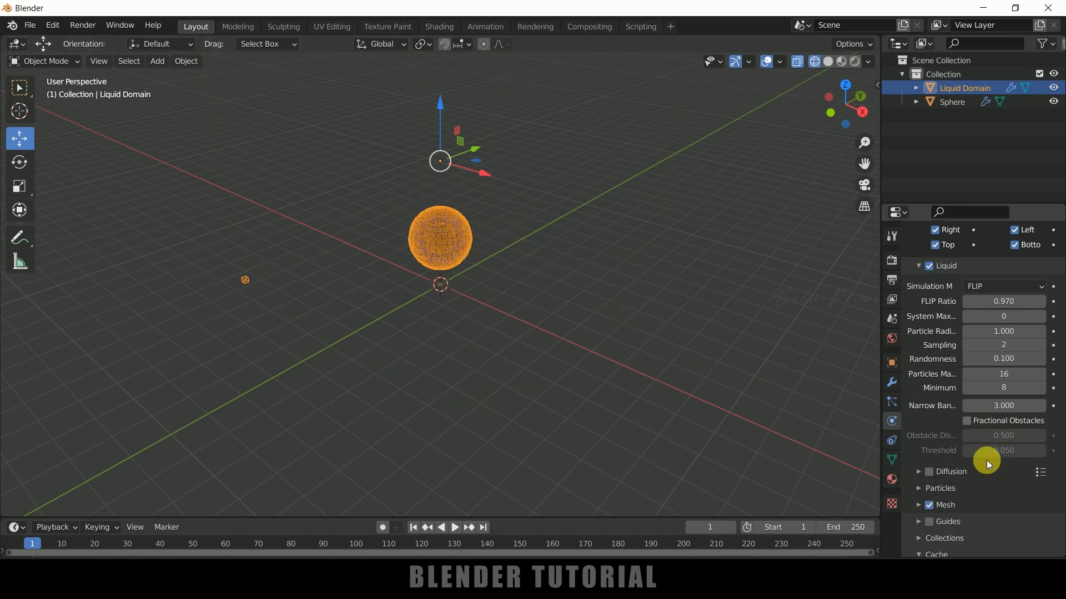
Set the fluid cache type to All and make the bake resumable.
scroll(910, 393, "down", 8)
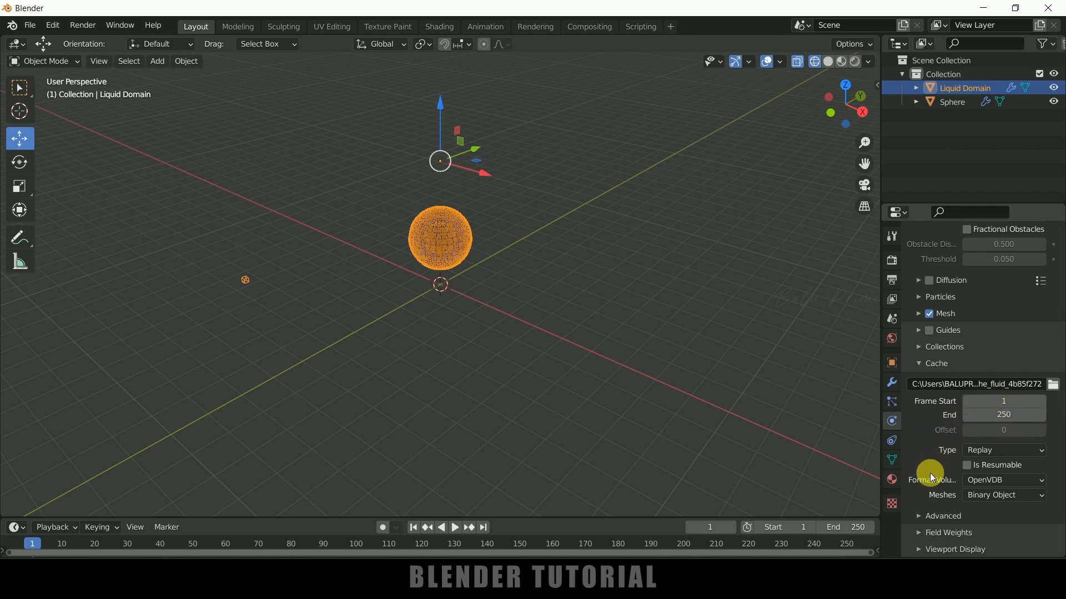
left_click(992, 449)
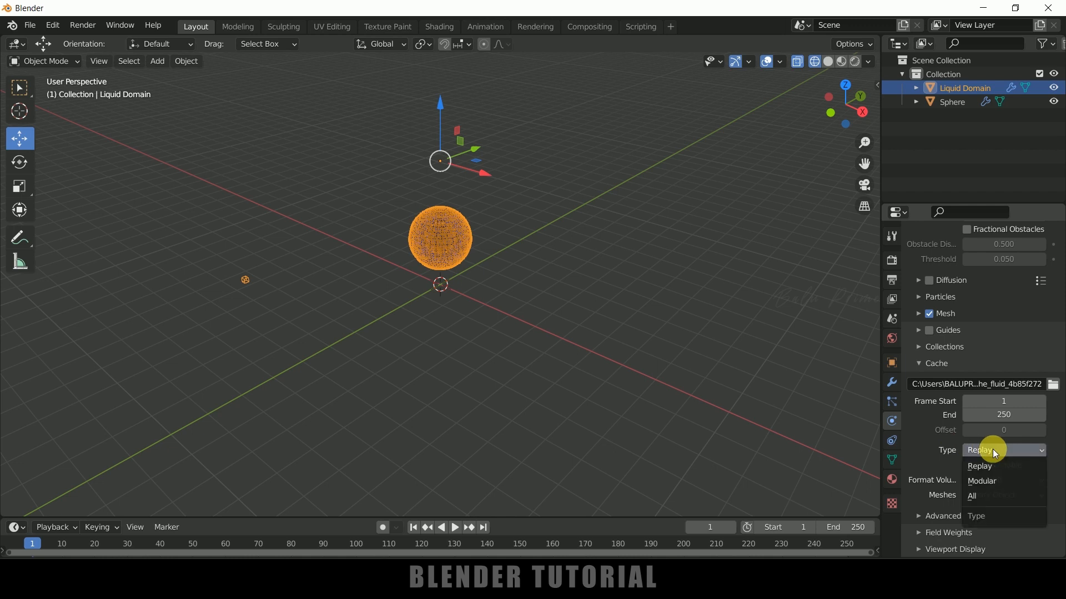
left_click(976, 491)
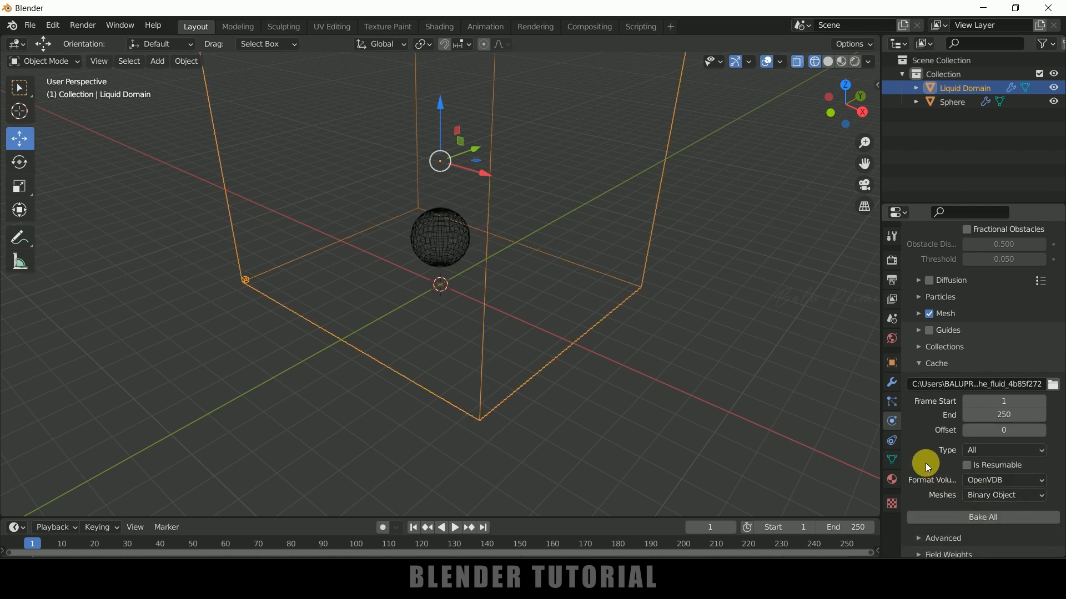
scroll(965, 457, "down", 1)
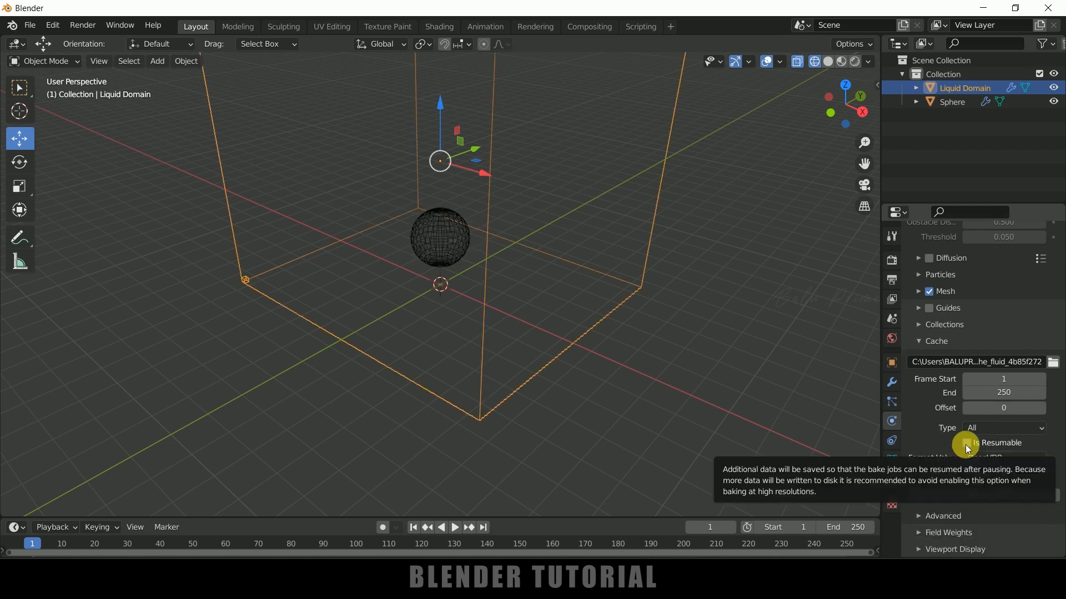
left_click(966, 445)
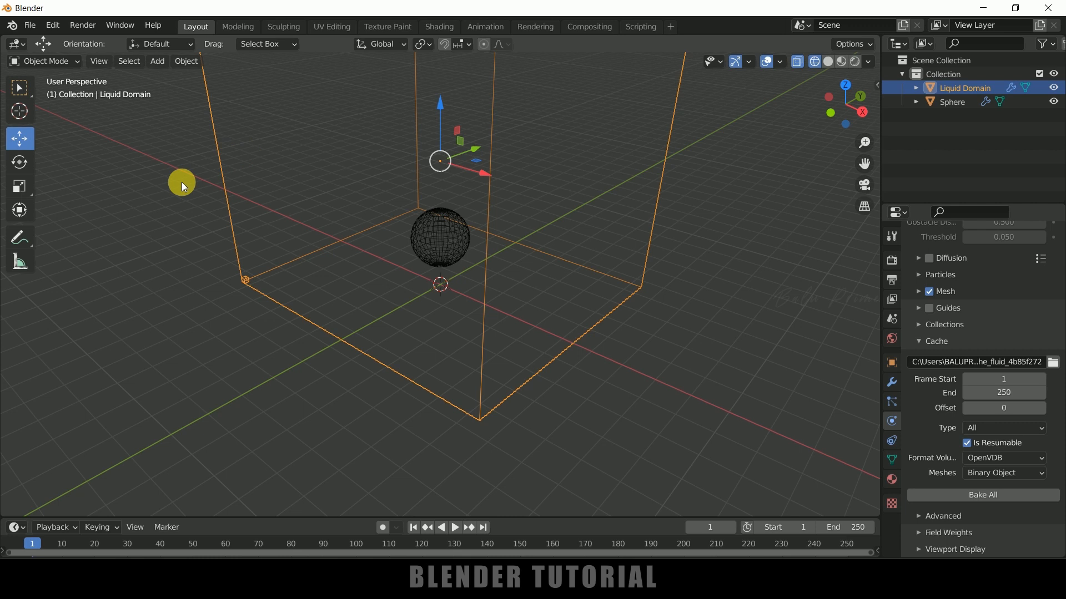
Import the FBX model pyramid.fbx from the ancient pyramid folder into the scene.
left_click(30, 25)
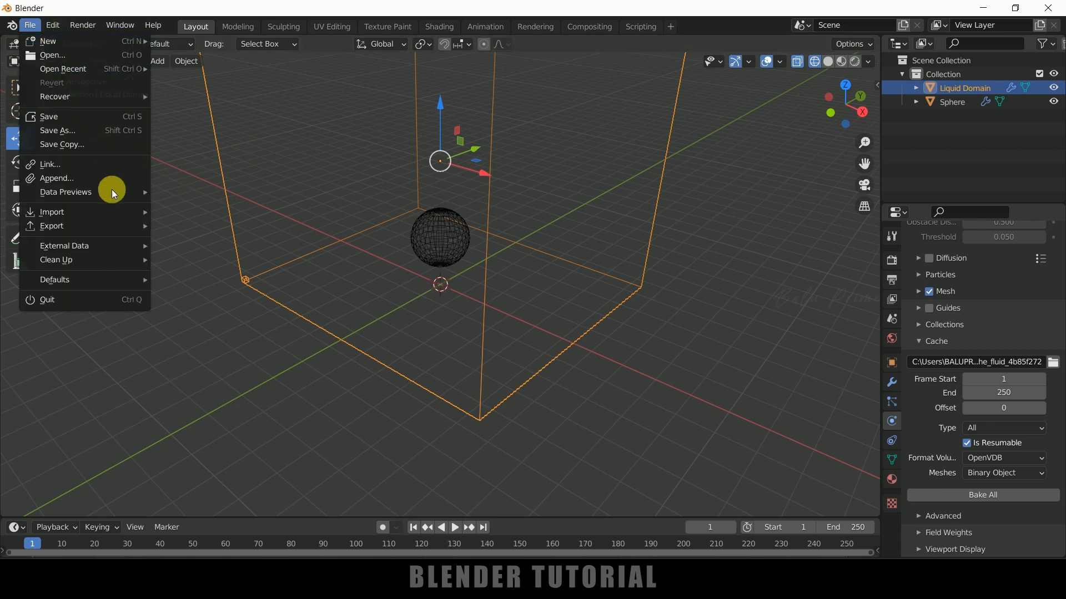
mouse_move(95, 212)
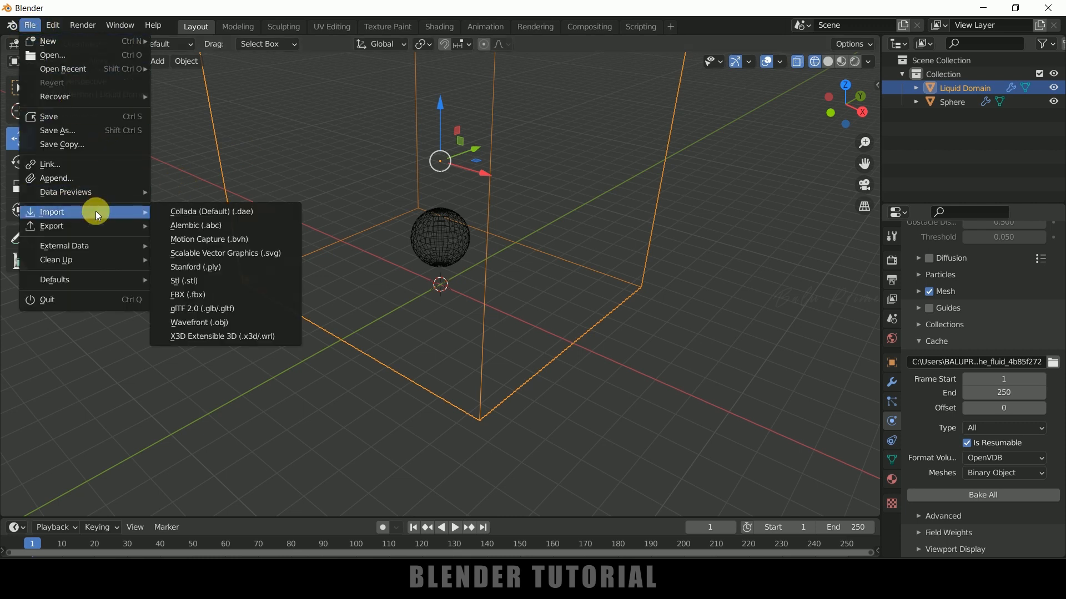
left_click(210, 293)
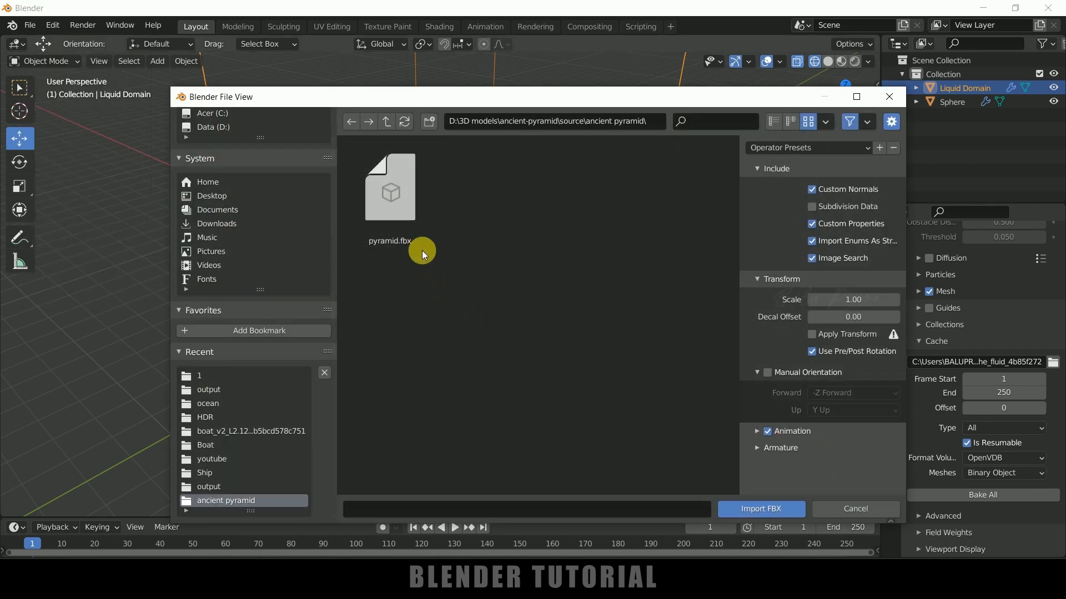
left_click(393, 195)
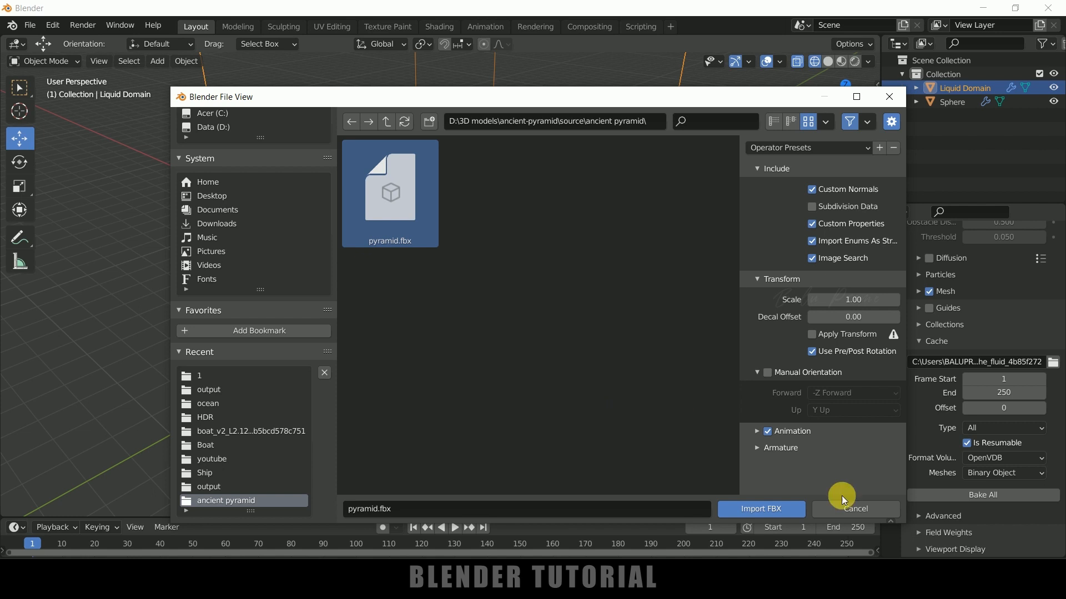
left_click(768, 508)
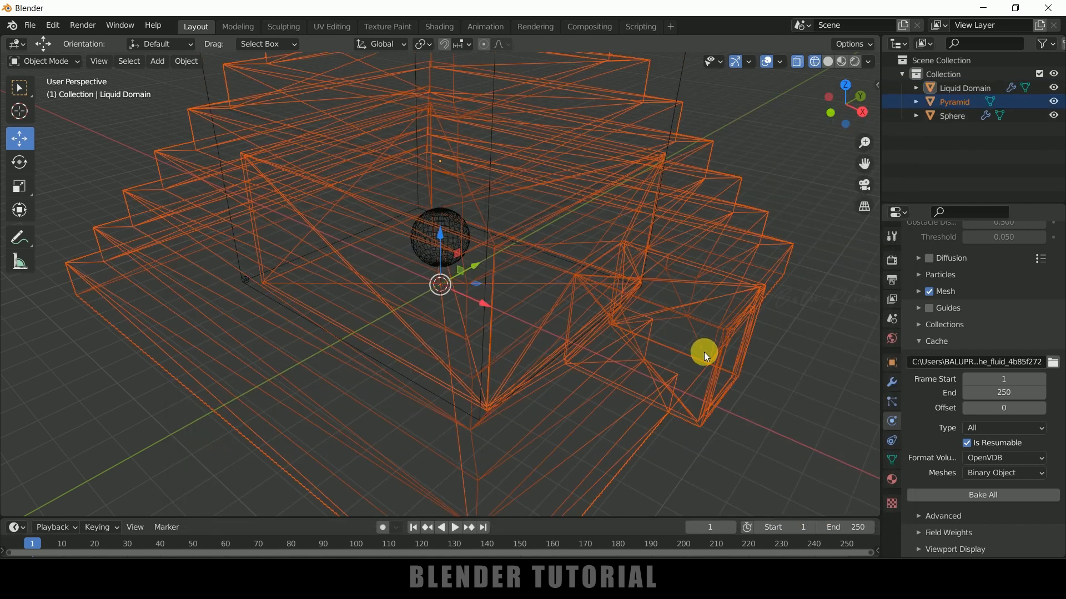
Display the scene in solid shading and scale the imported pyramid down uniformly to about 0.36.
left_click(827, 63)
scroll(607, 236, "down", 3)
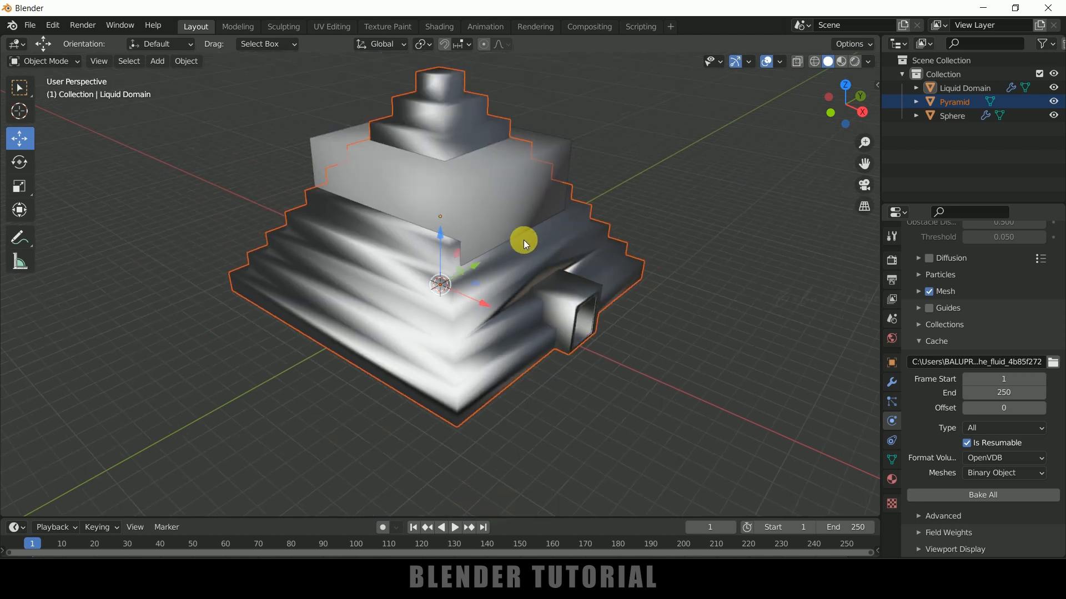
middle_click_drag(581, 275, 701, 265)
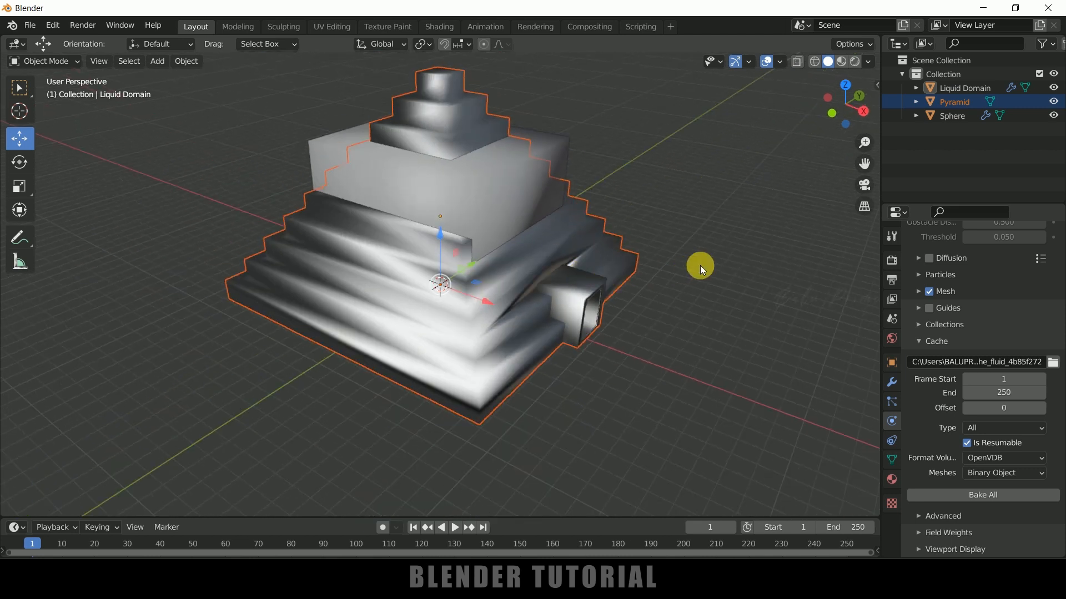
key("s")
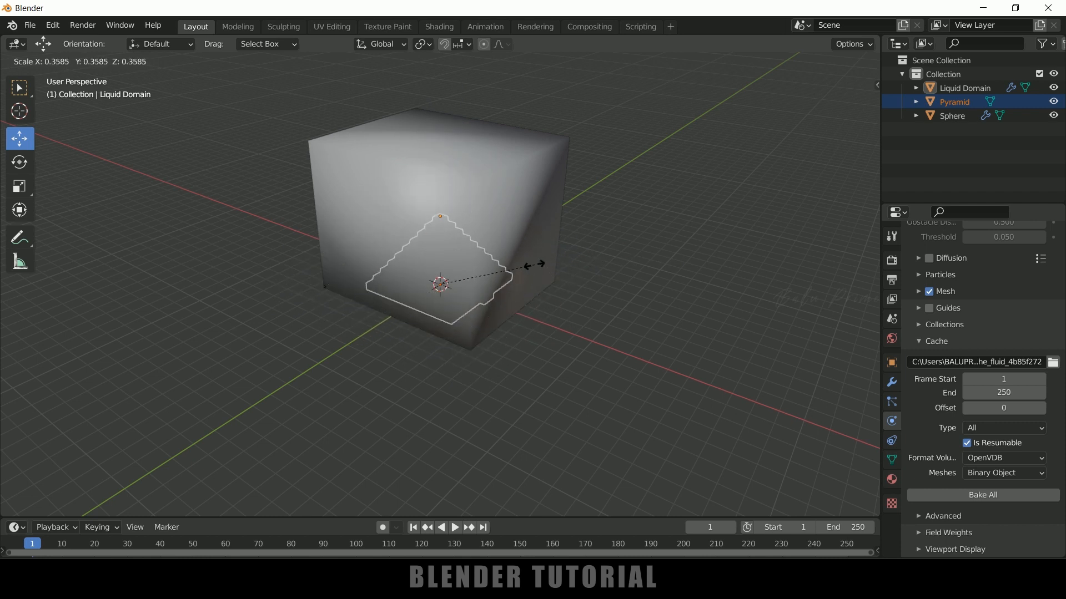
left_click(535, 295)
In the right orthographic view, move the pyramid straight down along Z until it sits just below the liquid domain.
middle_click_drag(535, 295, 598, 321)
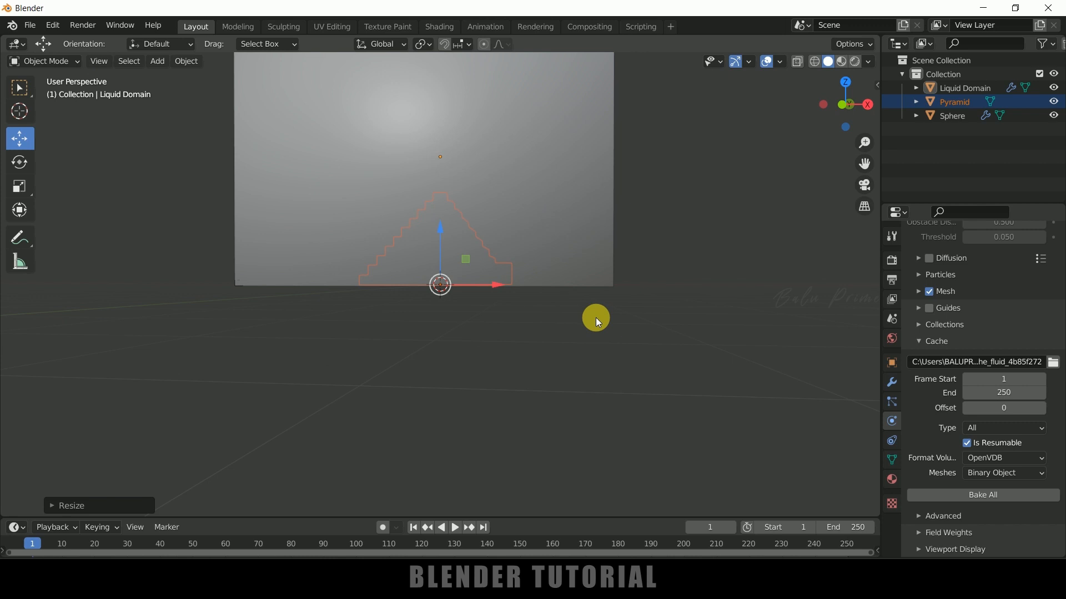
key("KP_3")
left_click_drag(441, 230, 436, 330)
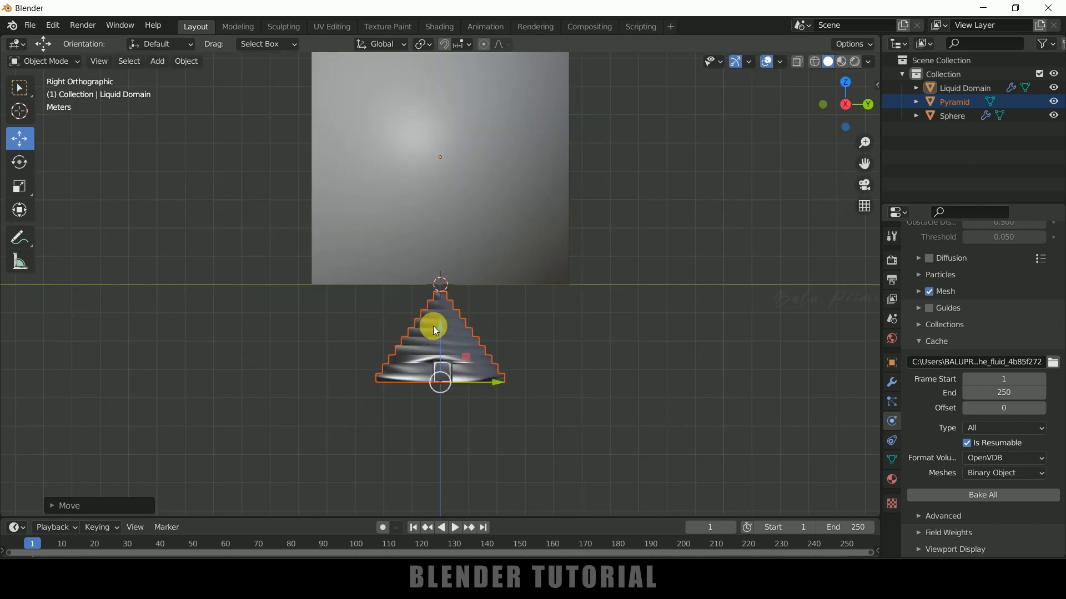
Insert a Location keyframe for the pyramid at frame 1.
mouse_move(33, 545)
left_mouse_down()
mouse_move(49, 548)
mouse_move(33, 548)
left_mouse_up()
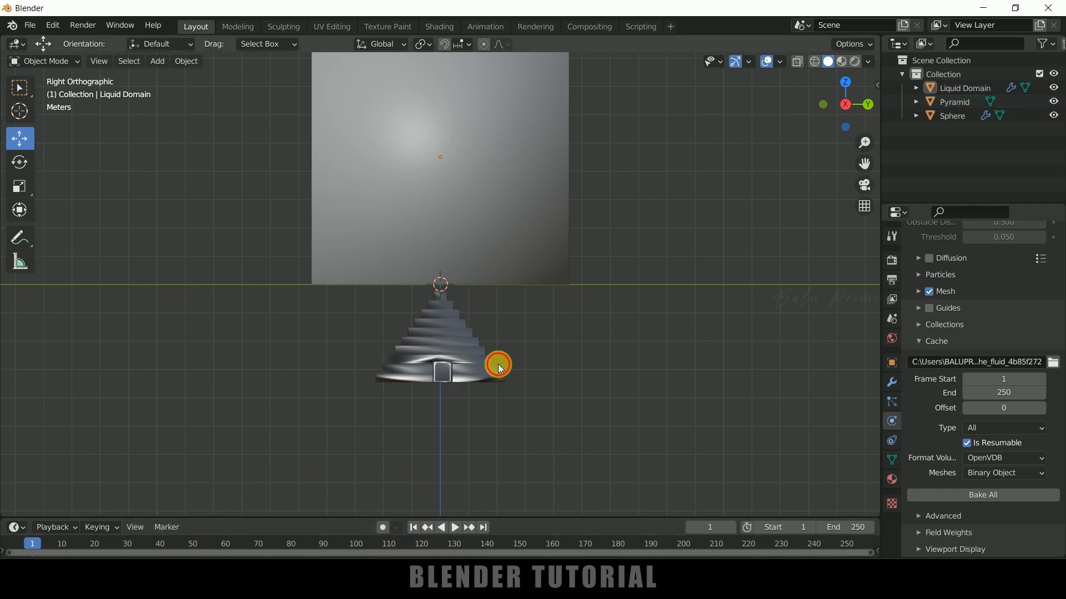
left_click(502, 377)
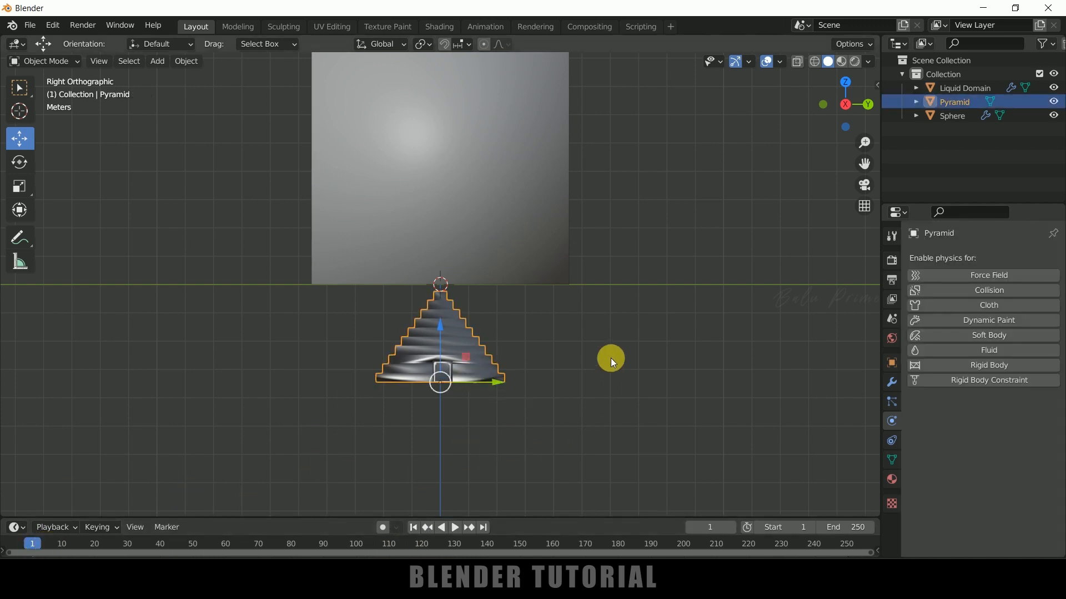
key("i")
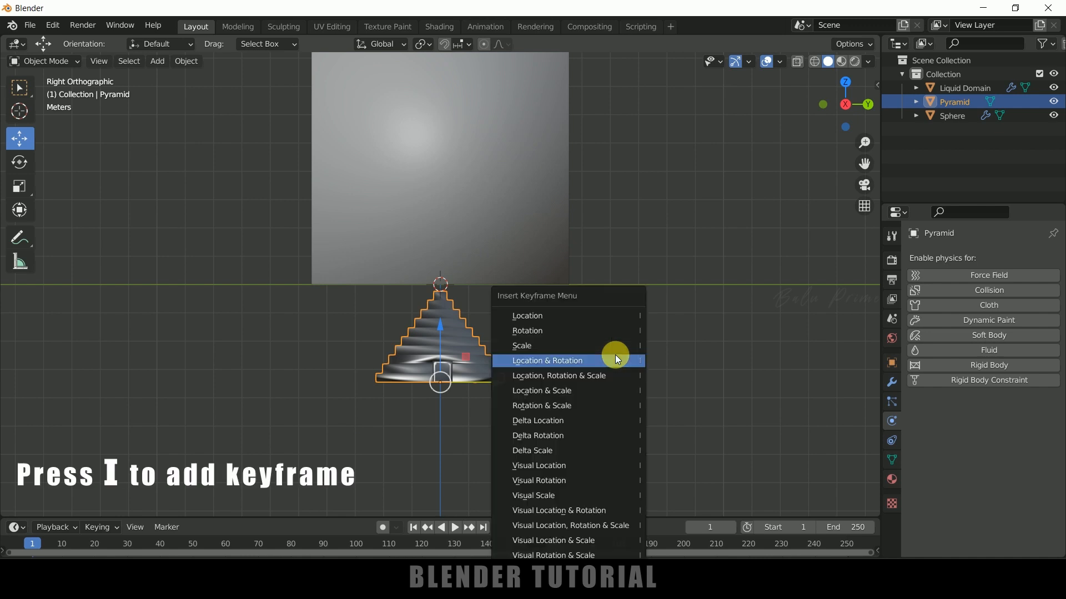
left_click(551, 316)
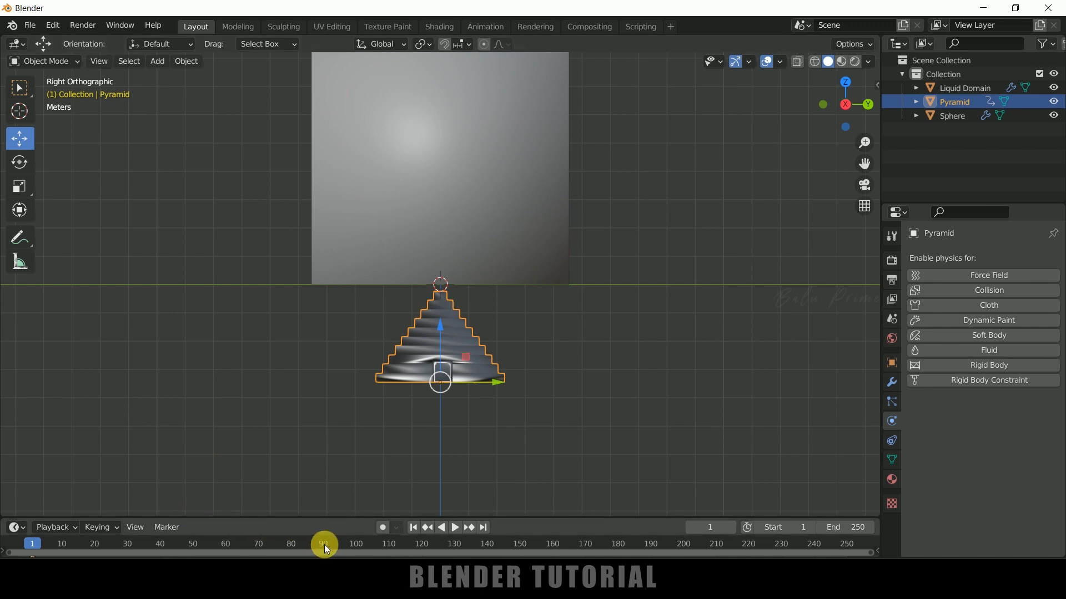
Insert a Location keyframe at frame 100 with the pyramid still in its lowered position.
left_click(355, 545)
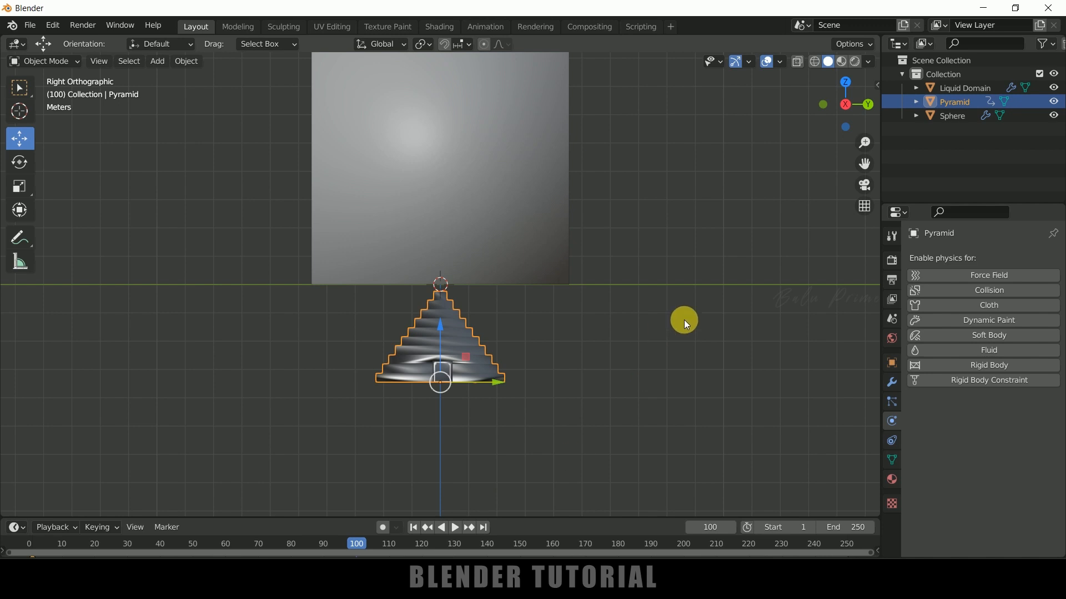
key("i")
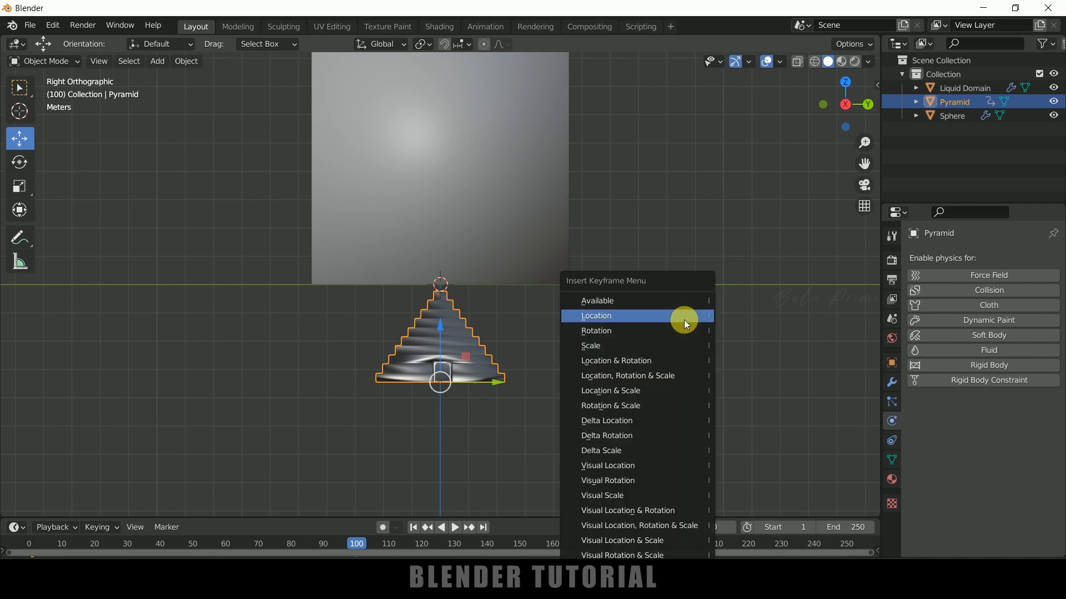
left_click(628, 316)
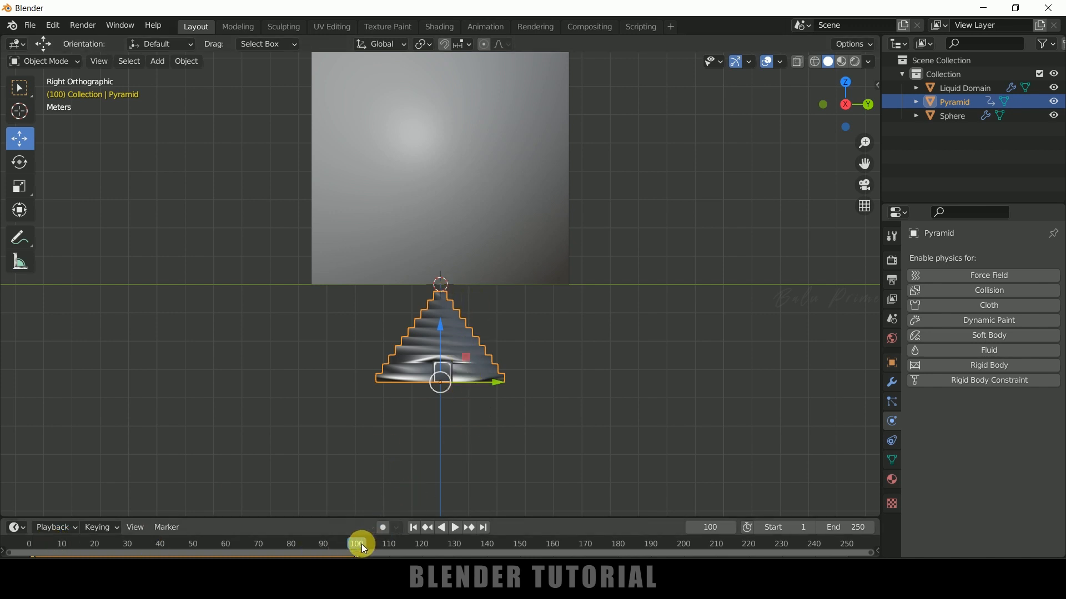
At frame 250, raise the pyramid along Z into the liquid domain, its base near the domain floor, and insert a Location keyframe.
left_click(484, 529)
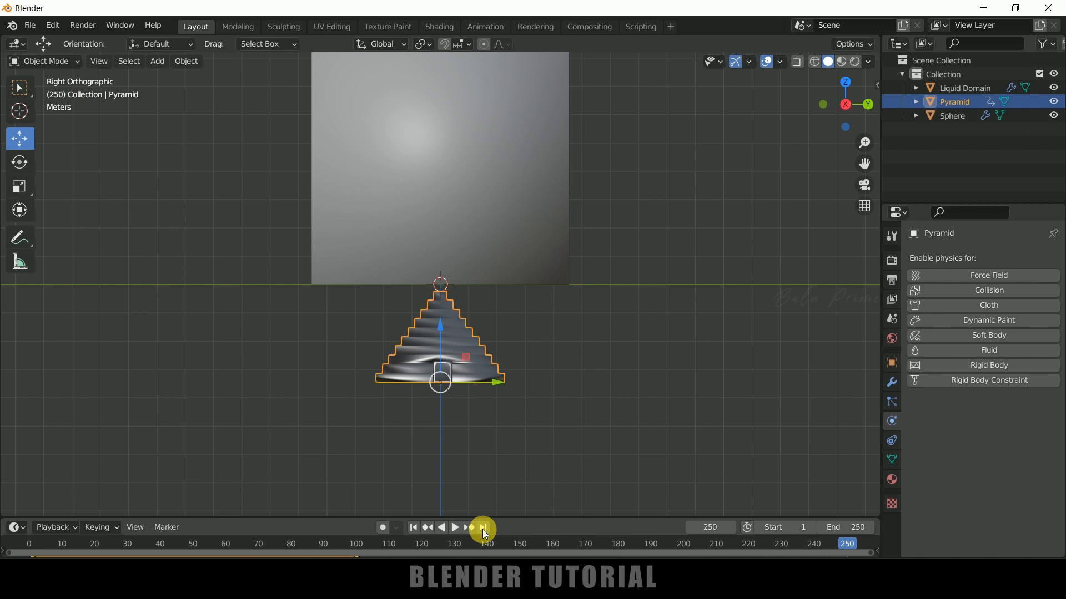
left_click_drag(445, 329, 455, 237)
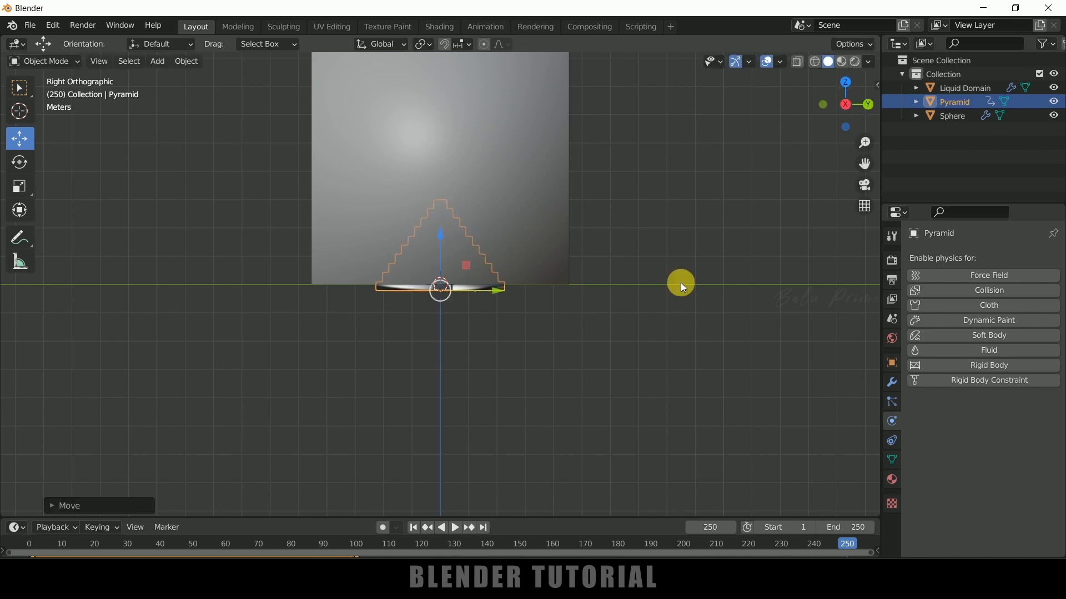
key("i")
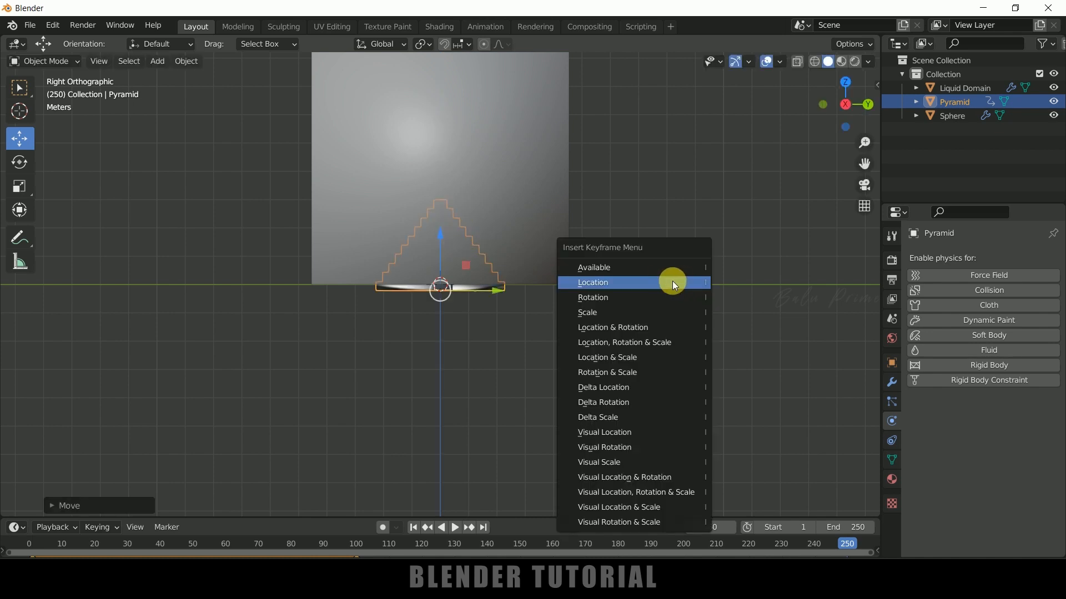
left_click(606, 284)
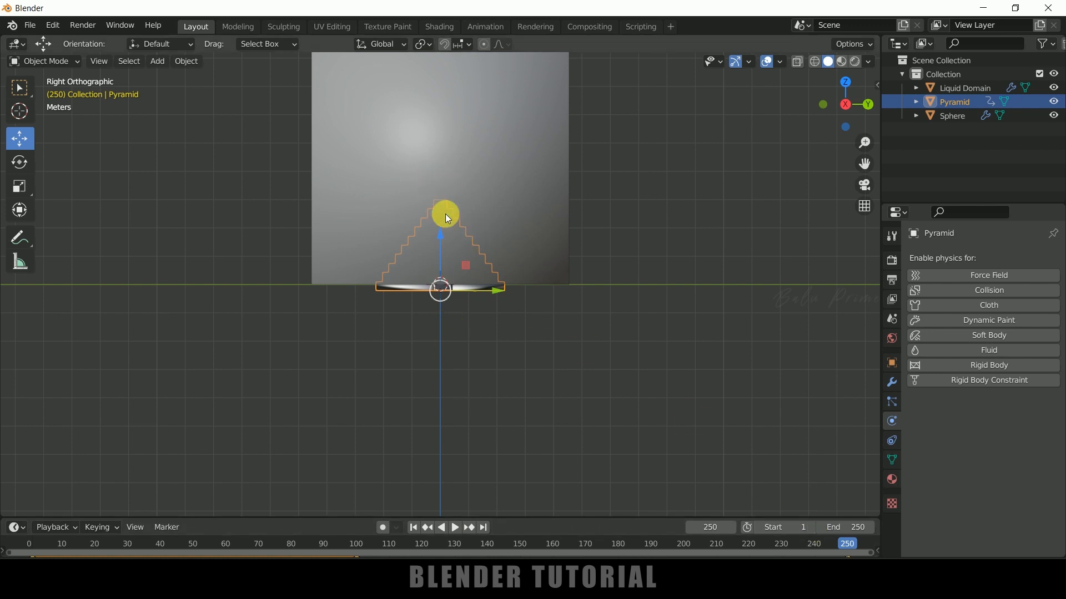
Add fluid physics to the pyramid with its type set to Effector, and return to the first frame.
middle_click_drag(572, 261, 450, 225)
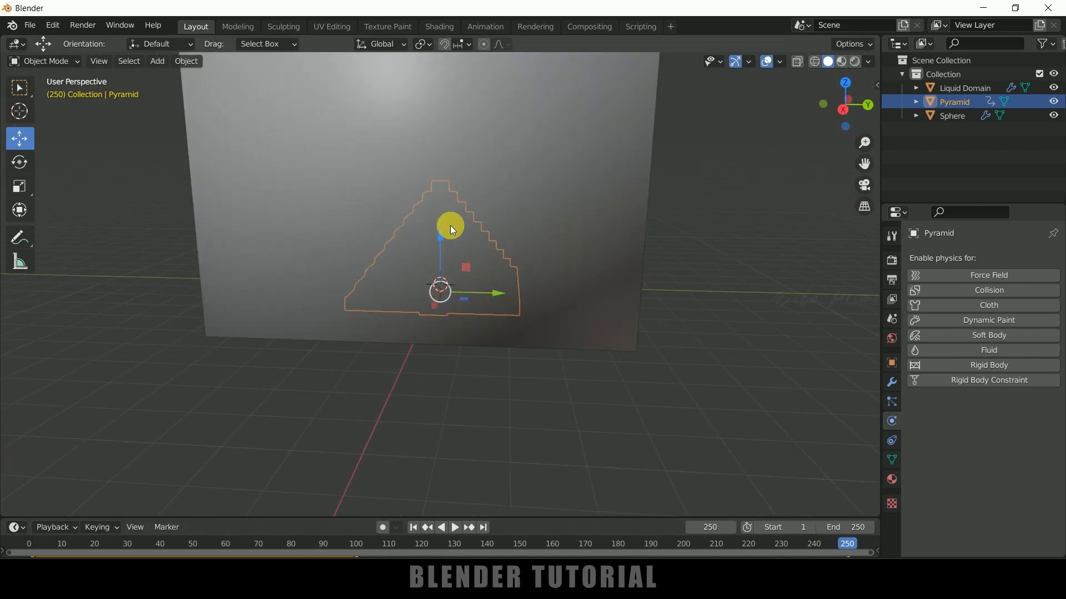
left_click(631, 394)
left_click(494, 297)
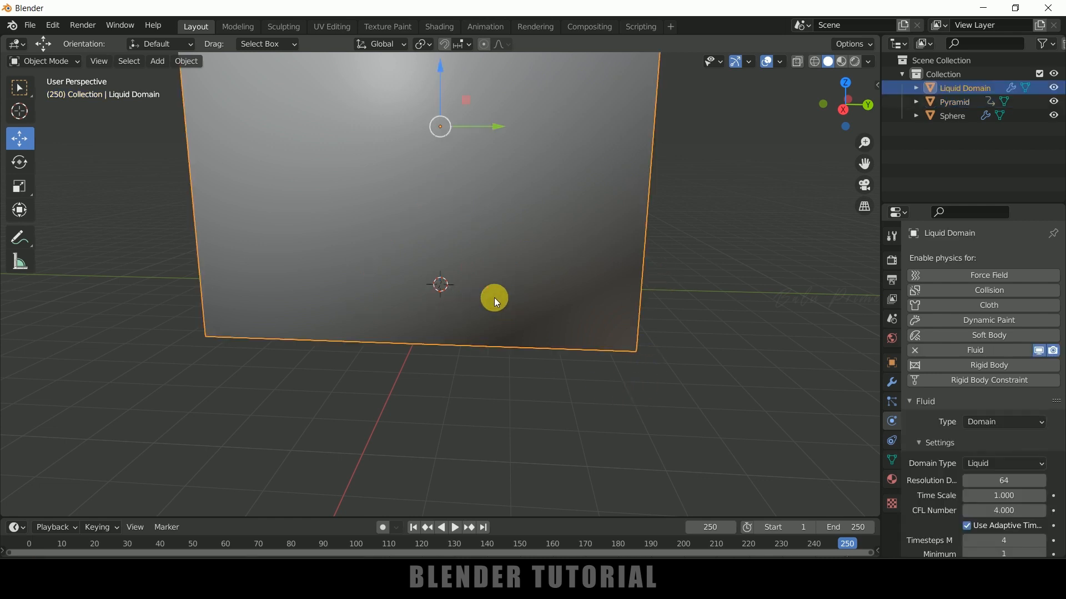
left_click(950, 103)
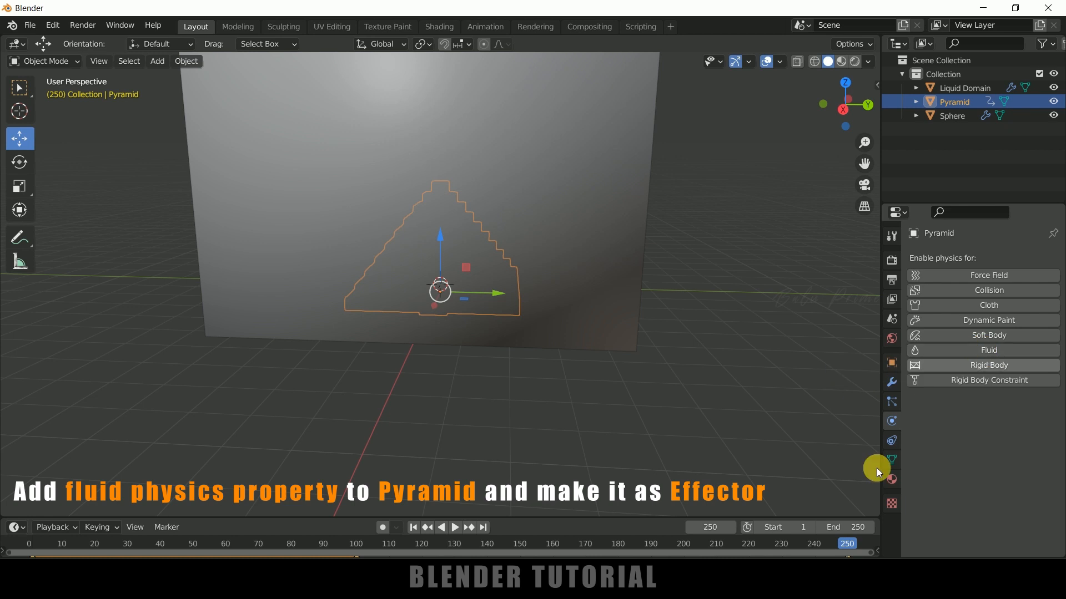
left_click(989, 350)
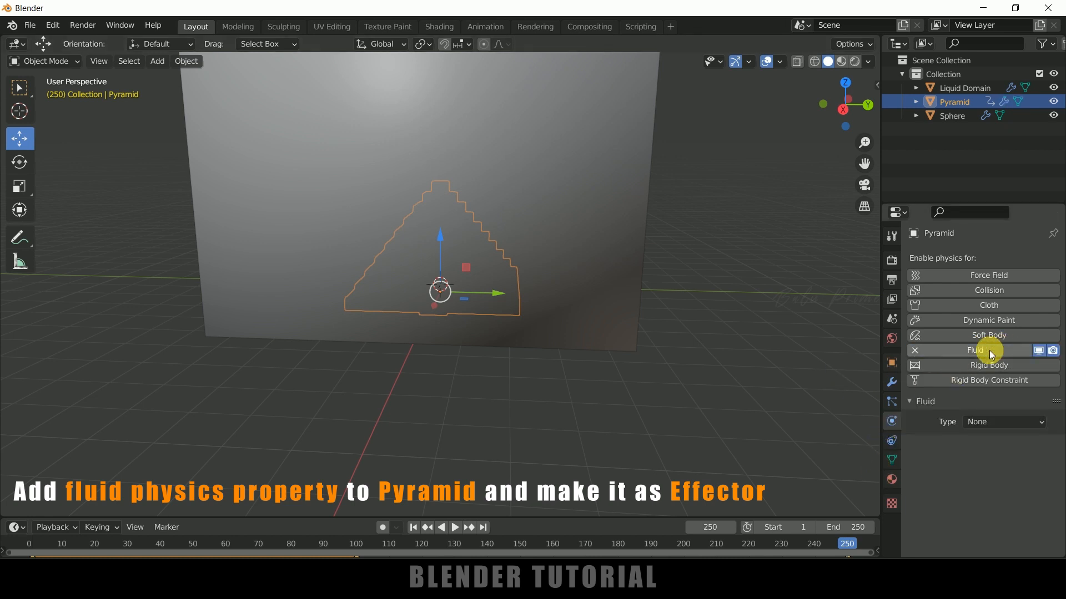
left_click(991, 421)
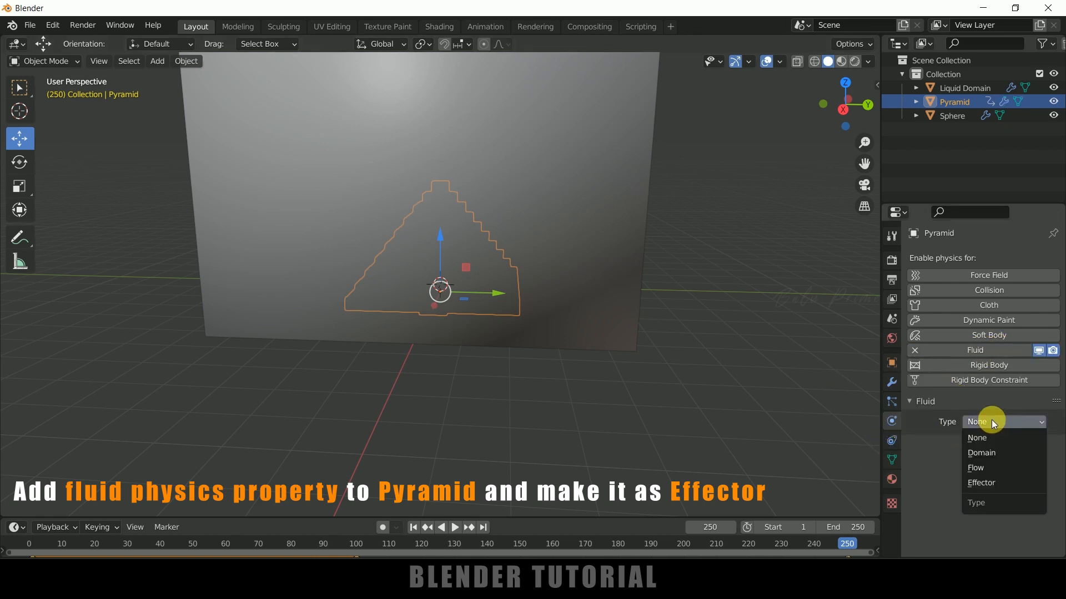
left_click(986, 484)
left_click(413, 527)
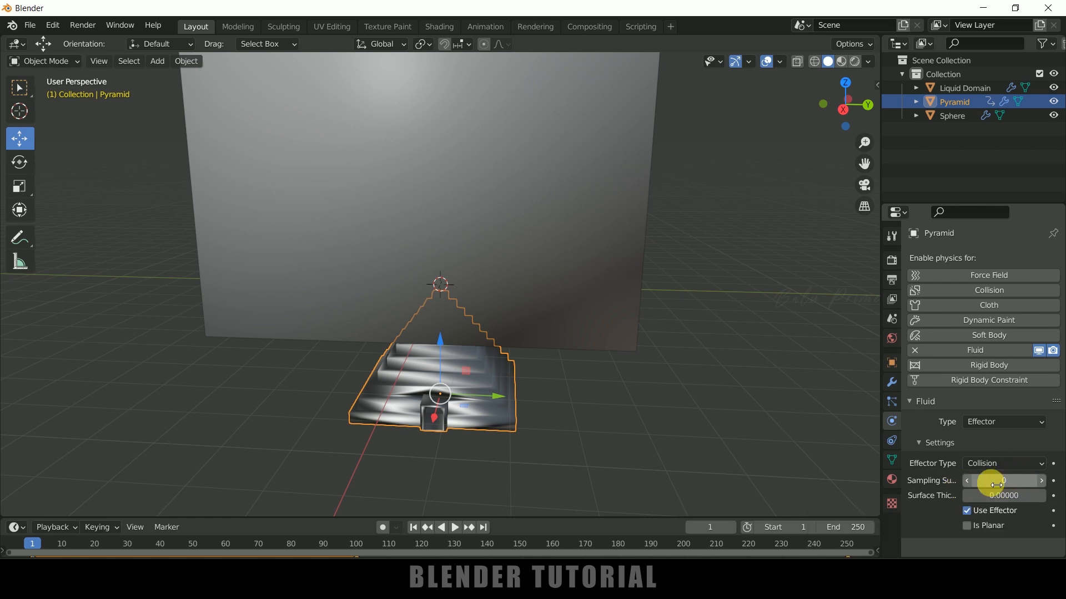
middle_click_drag(738, 406, 701, 372)
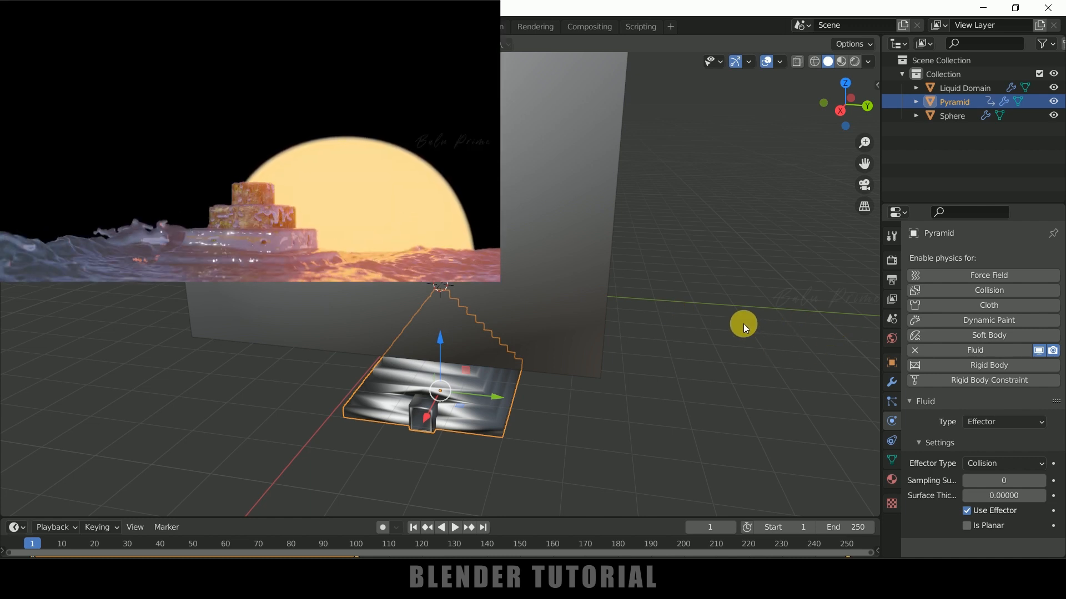
Set the liquid domain's fluid resolution divisions to 32.
left_click(609, 165)
scroll(955, 488, "down", 2)
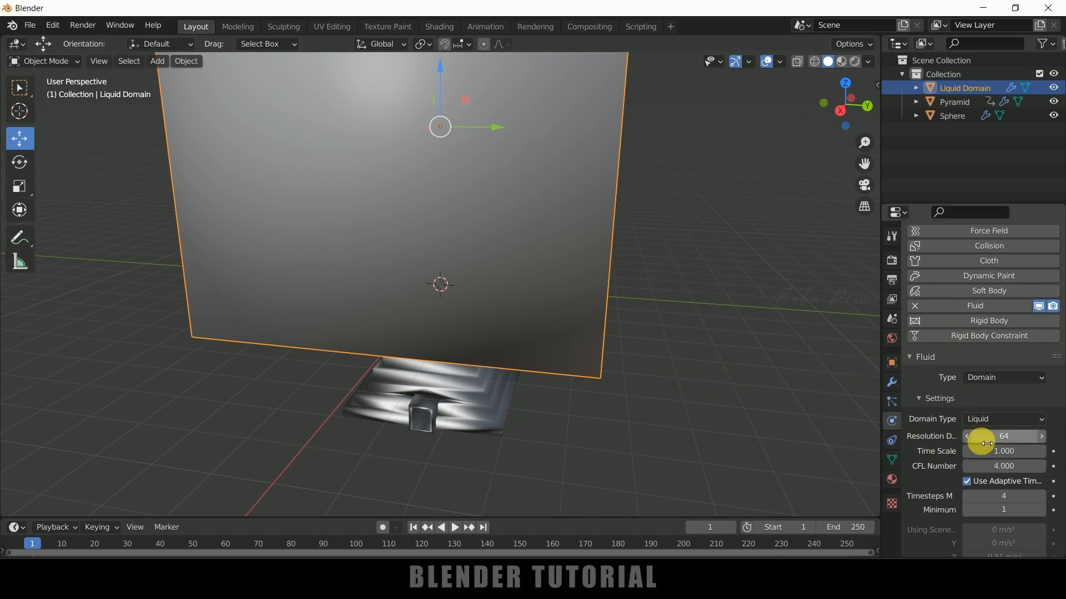
left_click(1003, 438)
type("32")
key("Return")
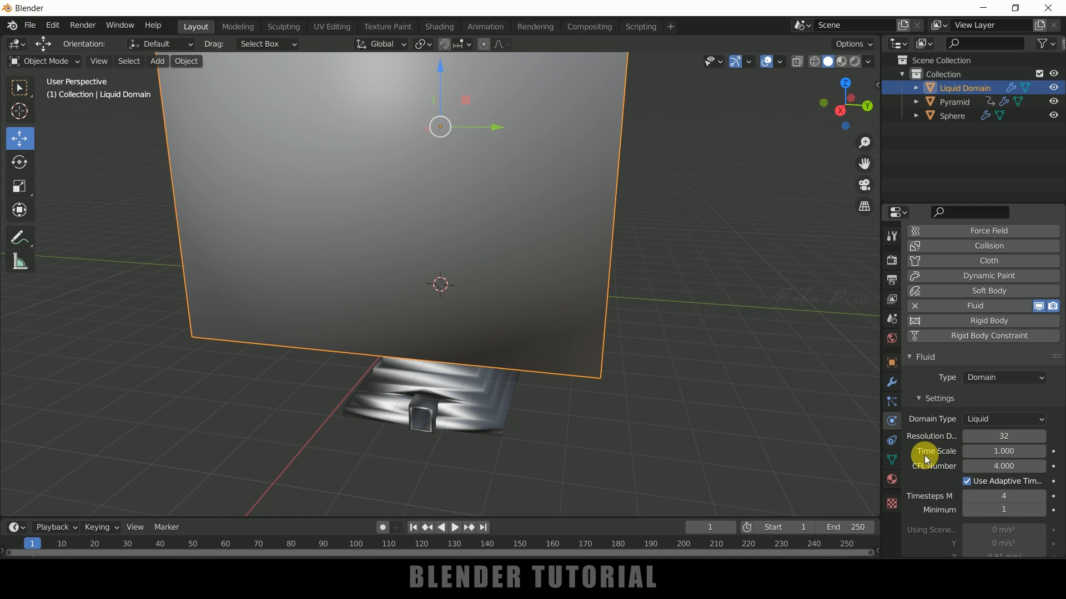
Review the liquid domain's fluid settings from the resolution down to the cache and bake options.
scroll(933, 476, "down", 3)
scroll(931, 474, "down", 3)
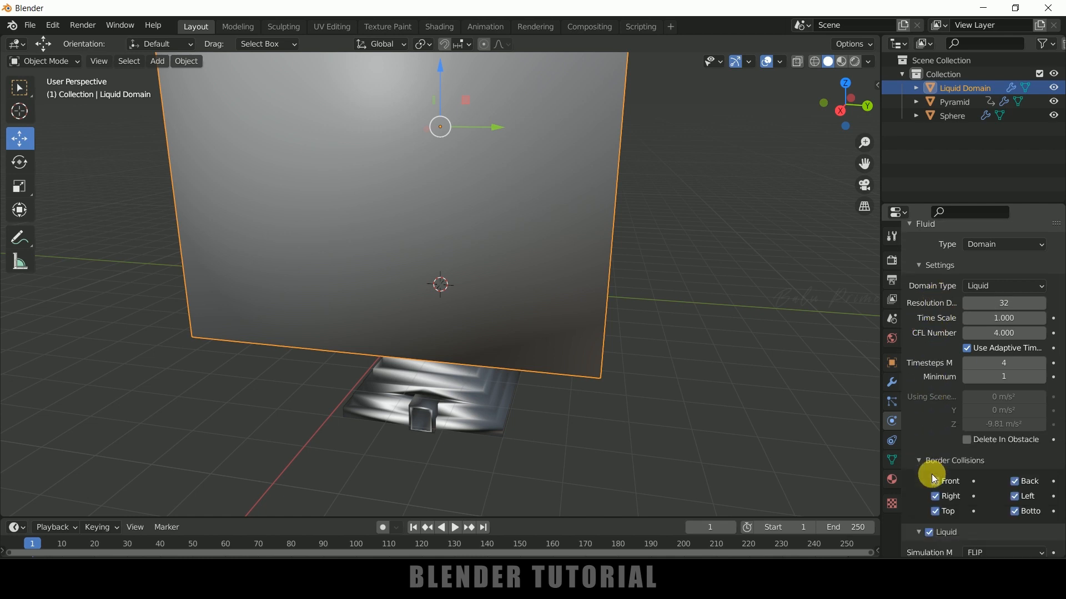
scroll(932, 474, "up", 4)
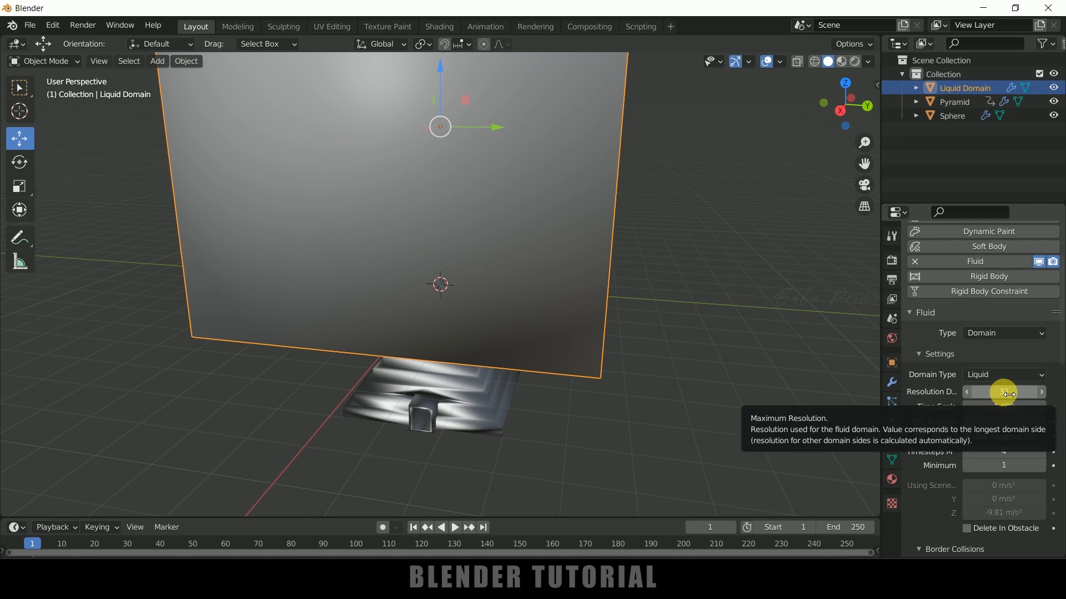
scroll(922, 469, "down", 9)
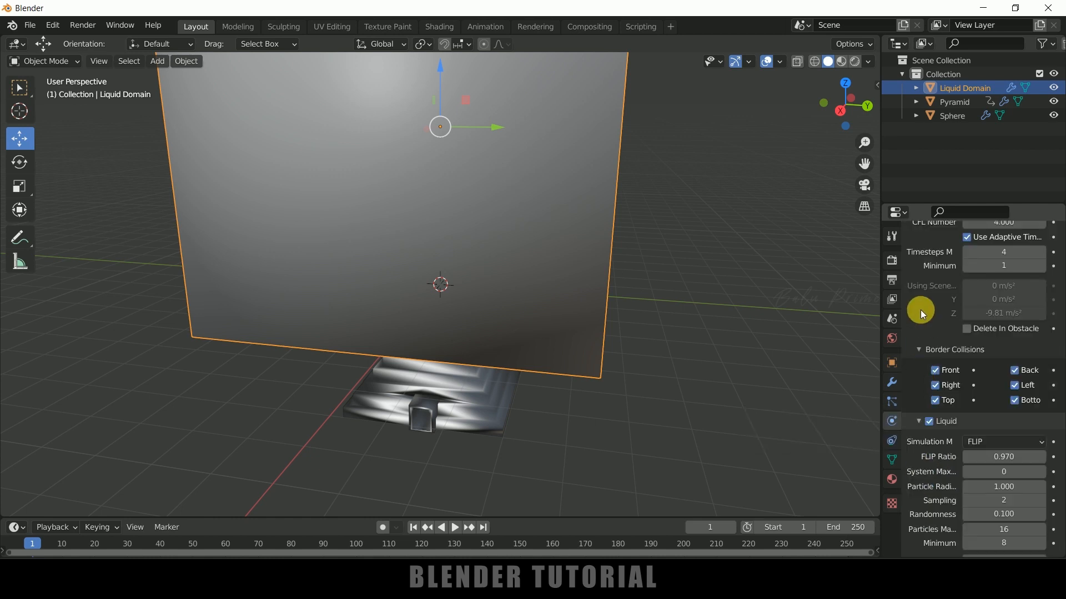
scroll(913, 415, "down", 14)
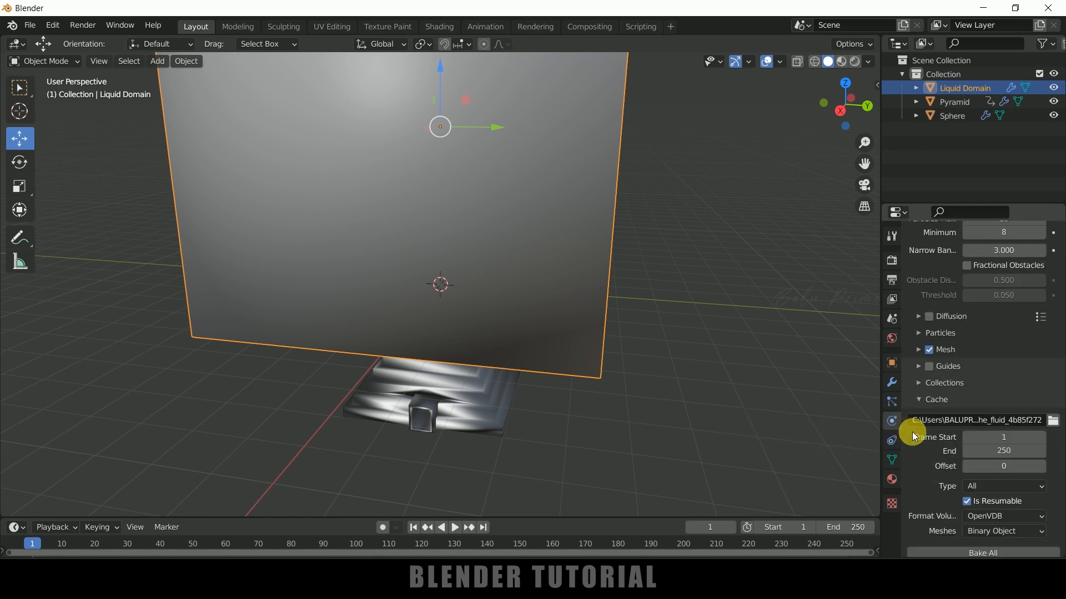
scroll(925, 474, "down", 3)
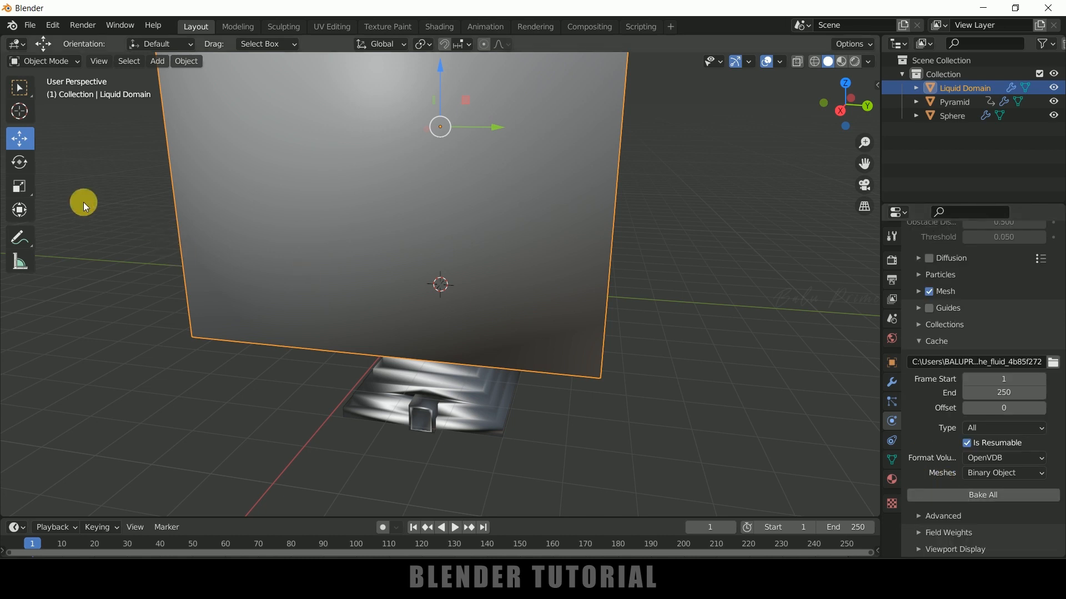
Save the Blender file as "pyramid" in the D:\youtube folder.
left_click(32, 25)
left_click(71, 120)
type("pyramid")
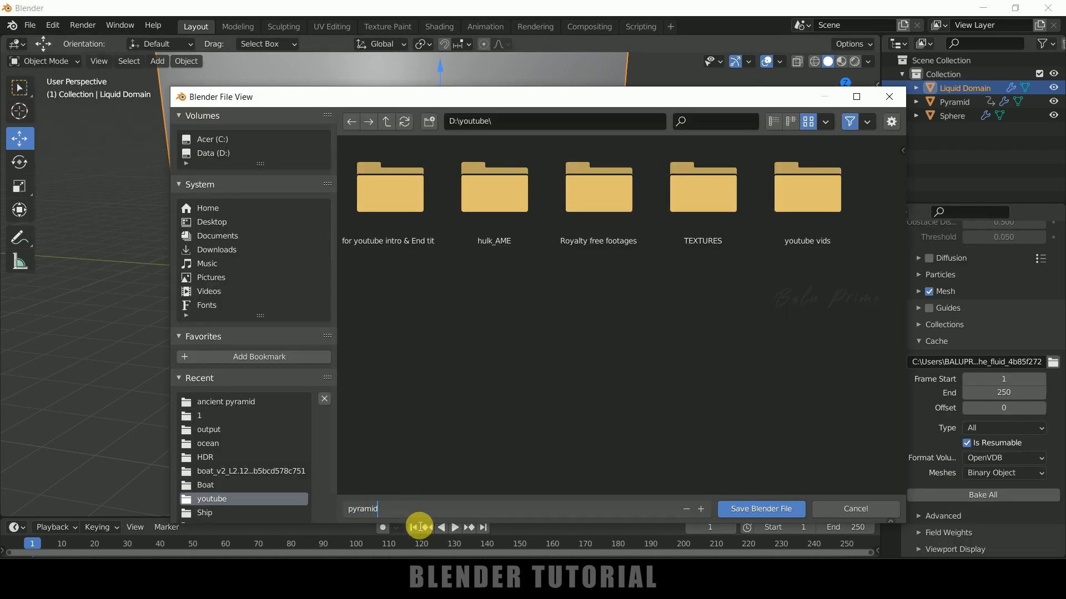
left_click(759, 510)
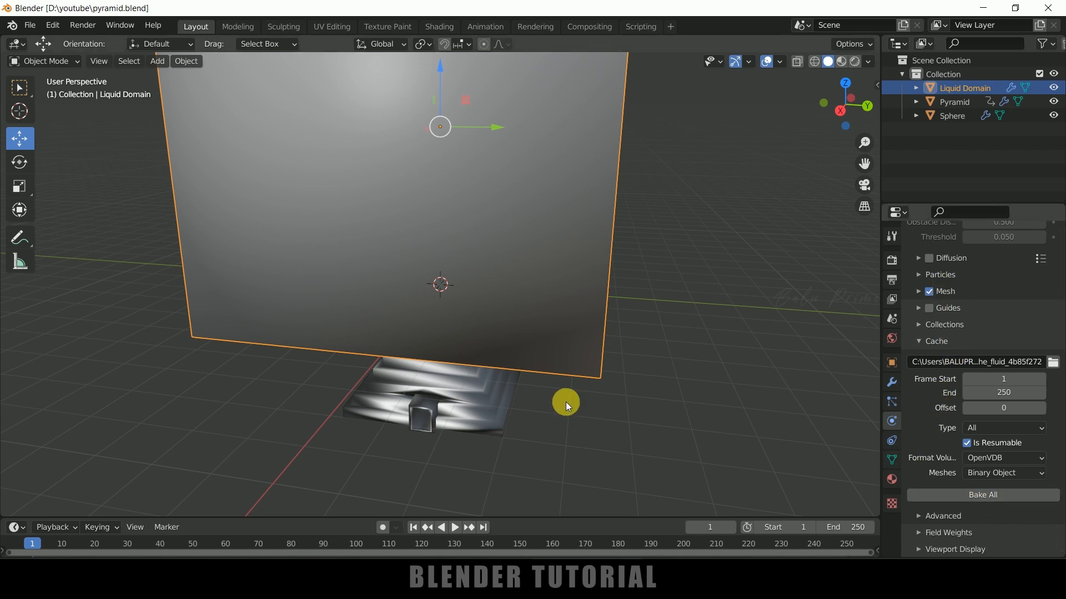
Bake the liquid domain's entire fluid simulation and play it back, pausing at frame 71.
left_click(971, 495)
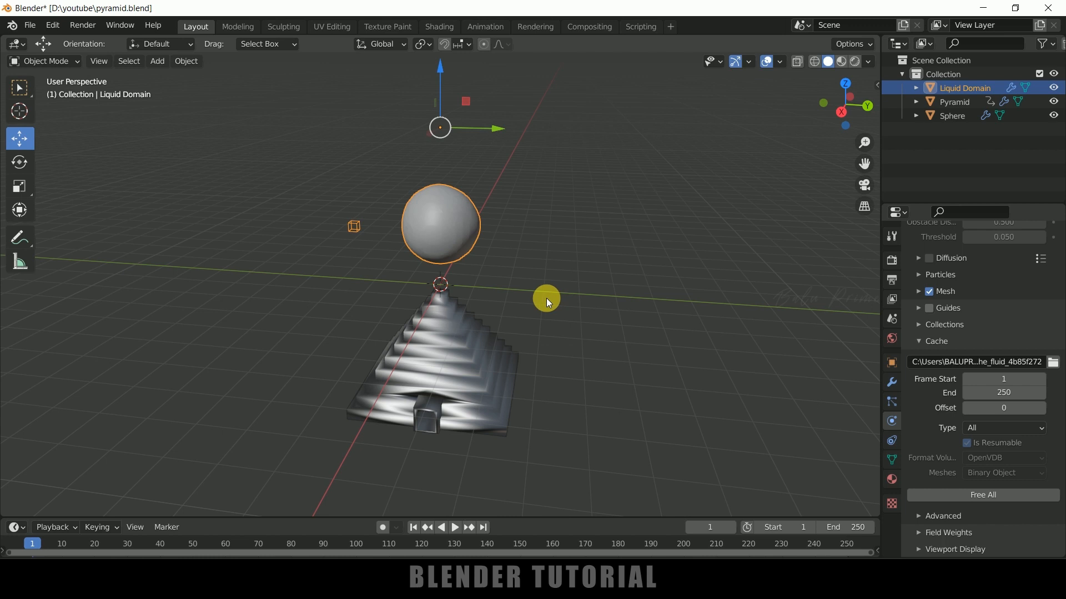
left_click(454, 527)
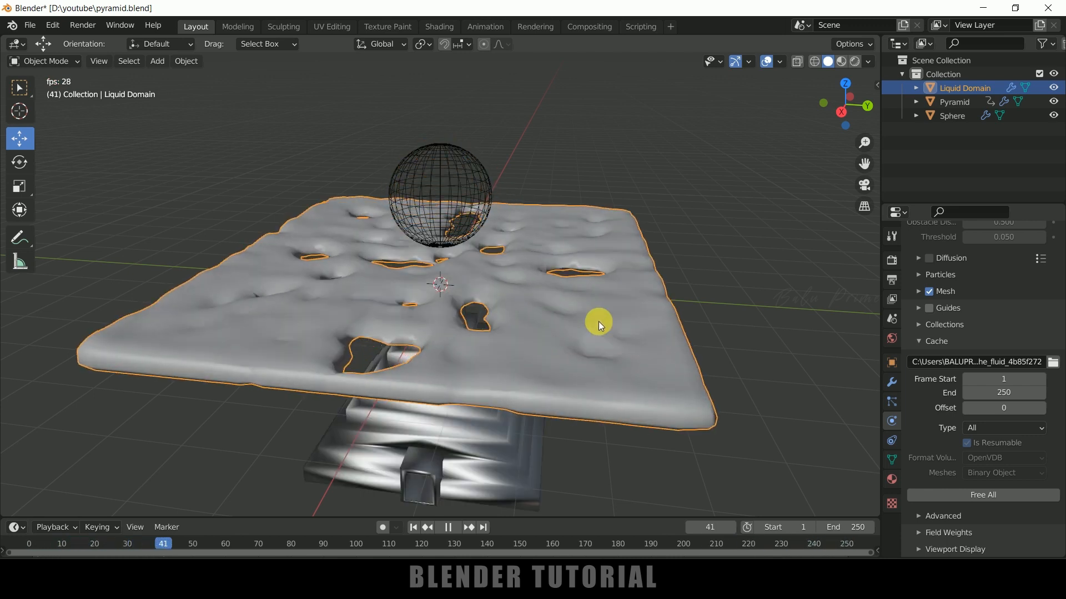
left_click(448, 527)
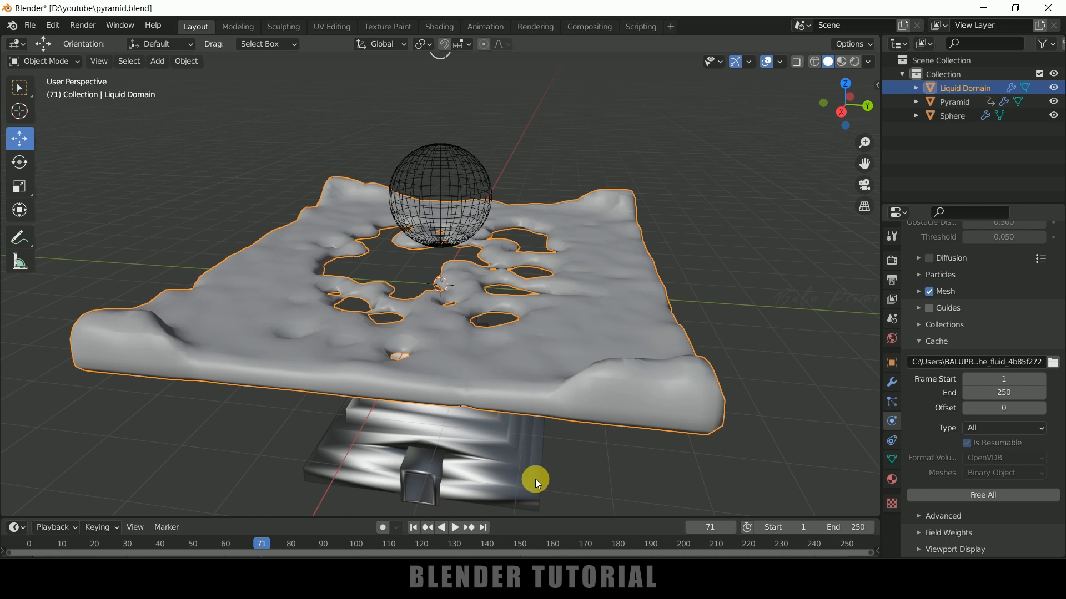
scroll(555, 466, "down", 2)
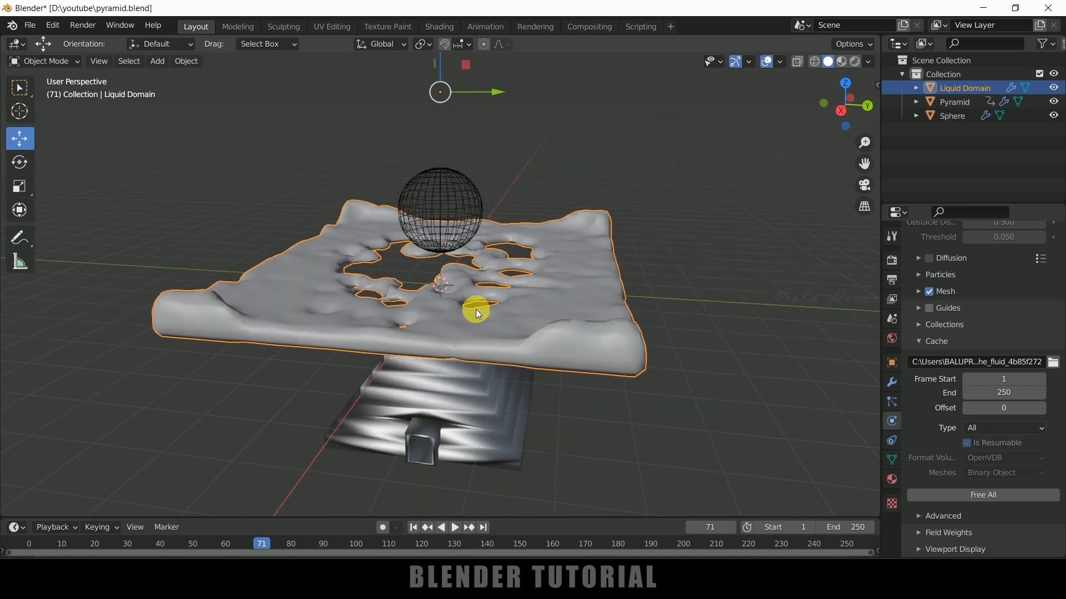
Show the scene in rendered shading and light the world with an Environment Texture using lakeside_2k.hdr.
left_click(855, 63)
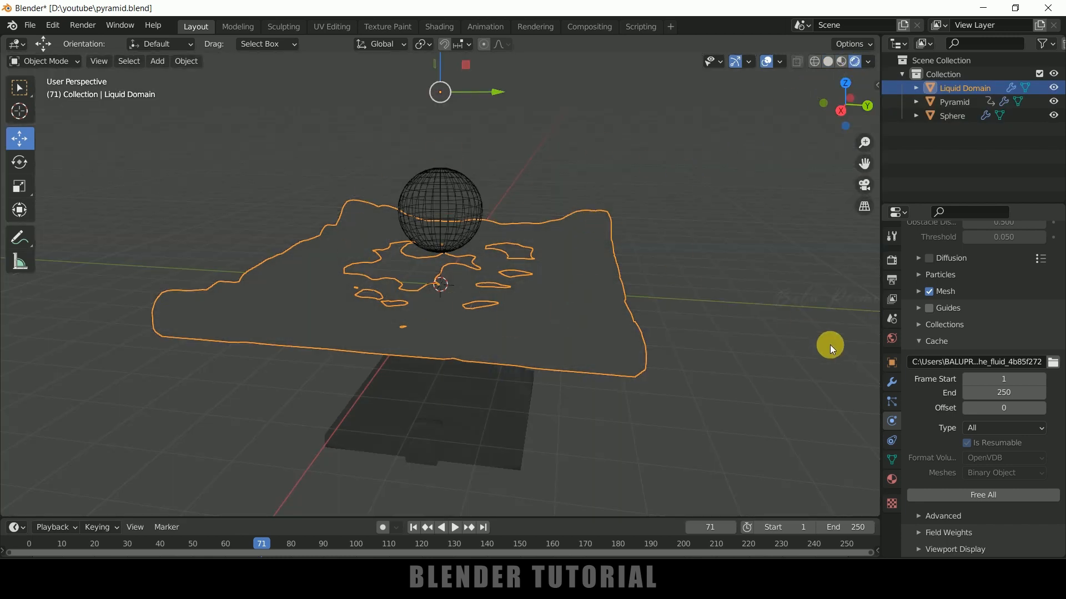
left_click(891, 339)
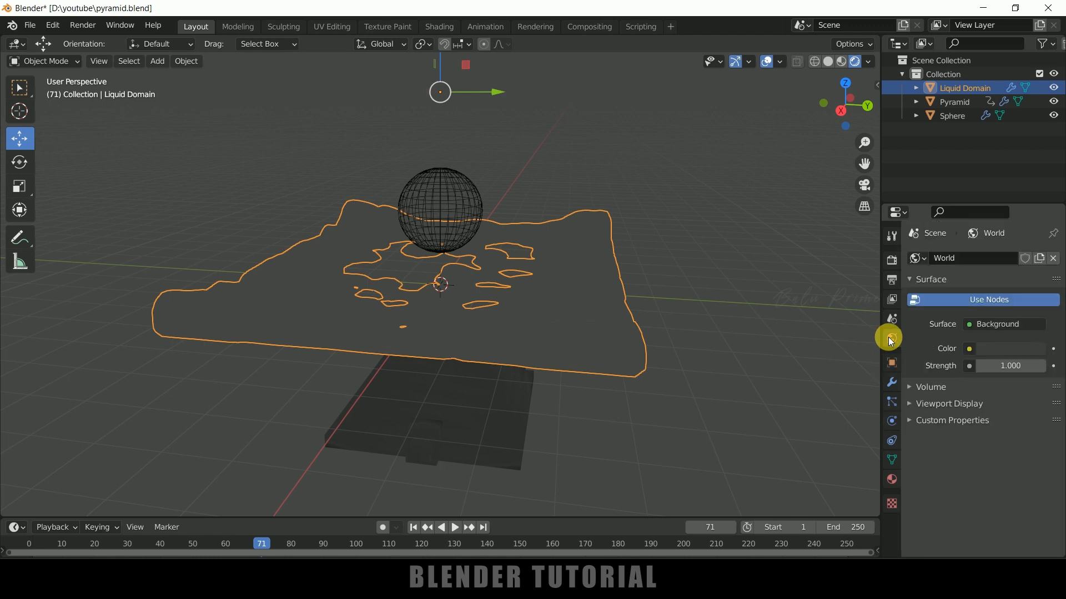
left_click(970, 348)
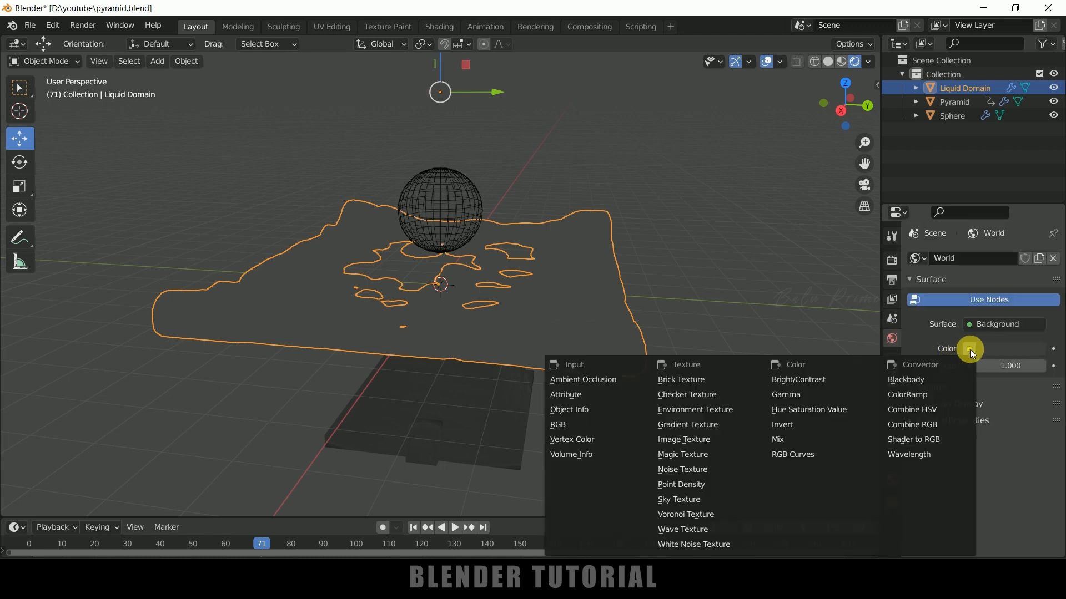
left_click(686, 411)
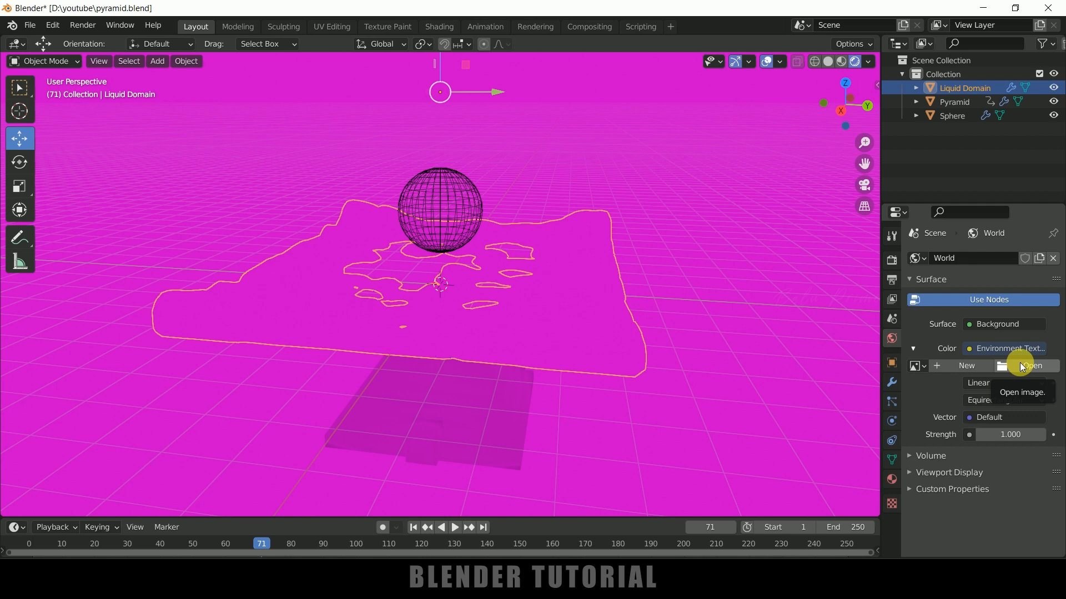
left_click(1022, 368)
double_click(664, 358)
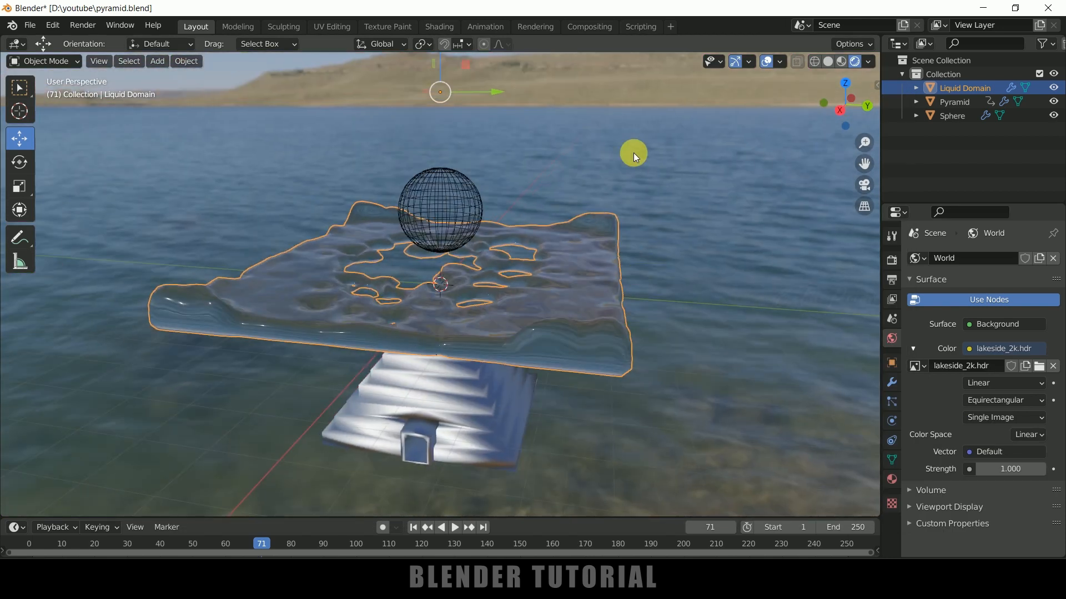
middle_click_drag(649, 237, 666, 227)
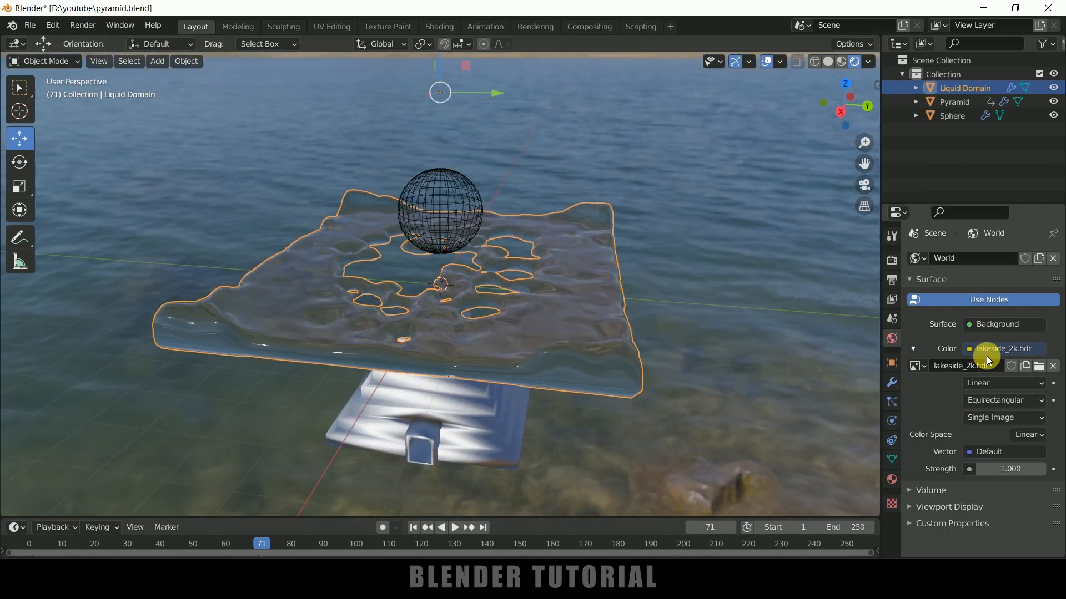
Make the render background transparent in the Film settings.
left_click(894, 262)
scroll(994, 466, "down", 2)
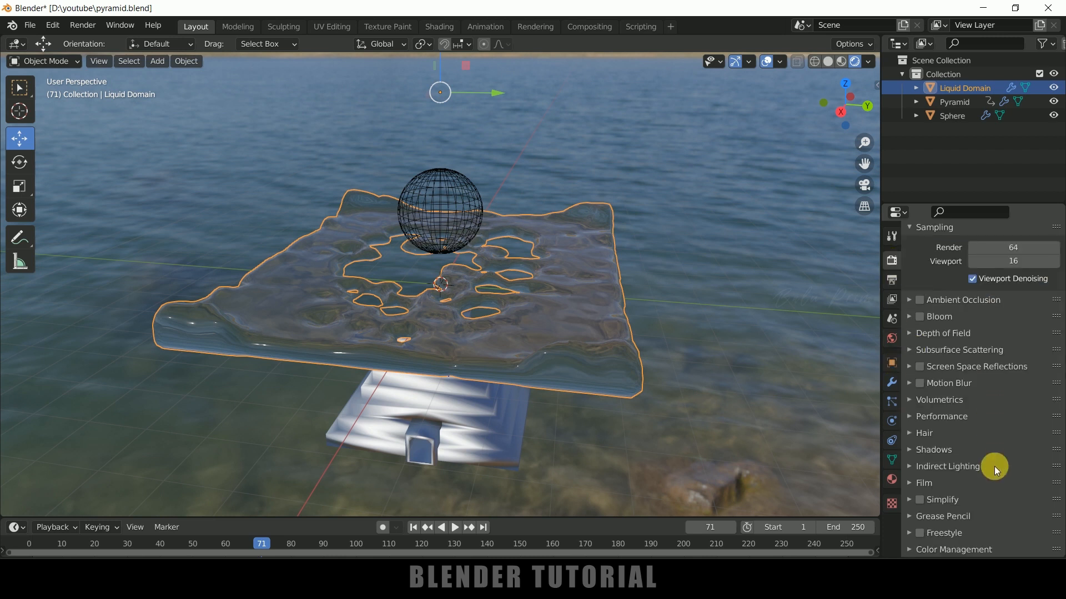
left_click(909, 485)
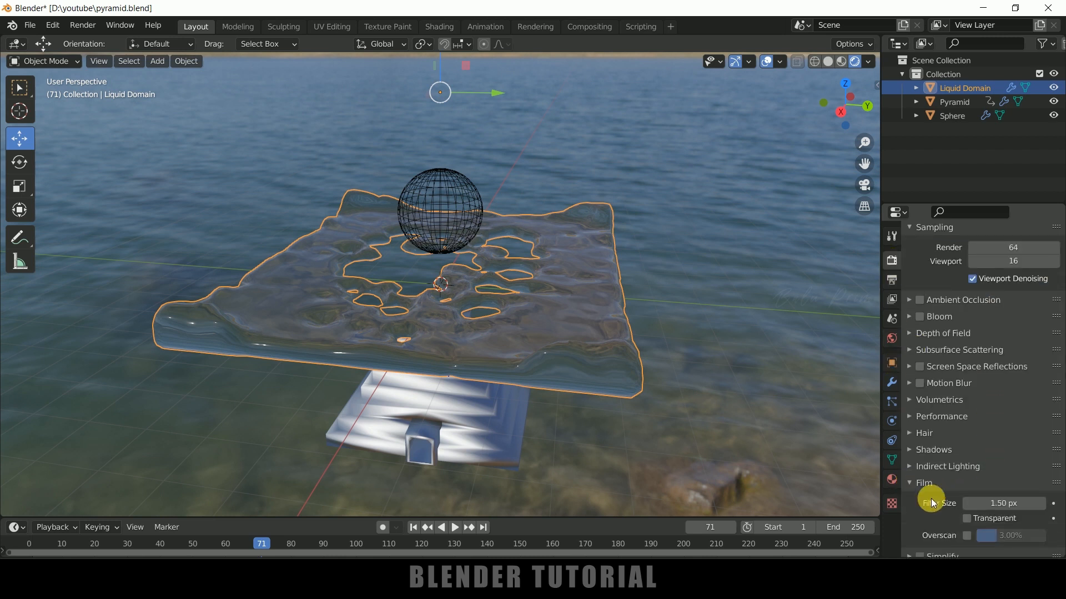
left_click(973, 518)
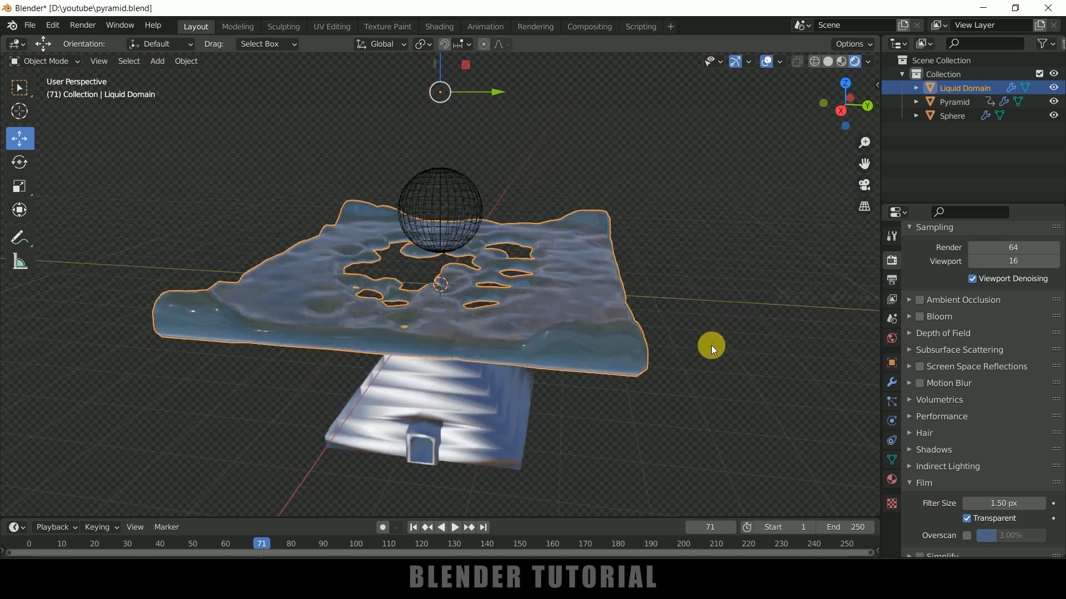
middle_click_drag(534, 431, 507, 392)
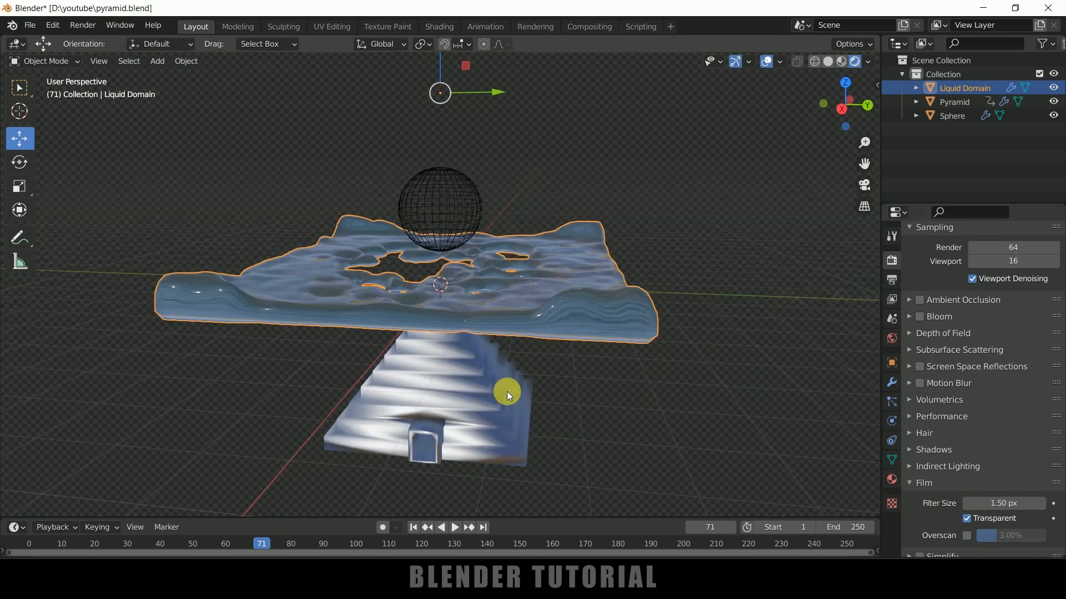
Open the pyramid's material in the Shading workspace and add an Image Texture node beside the Principled BSDF.
left_click(473, 393)
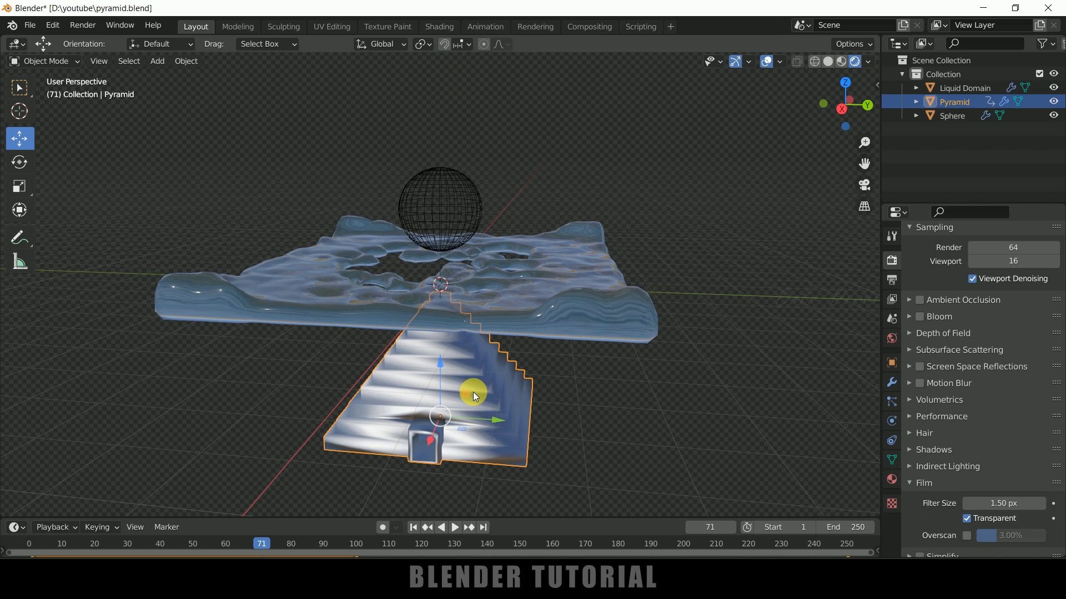
left_click(892, 480)
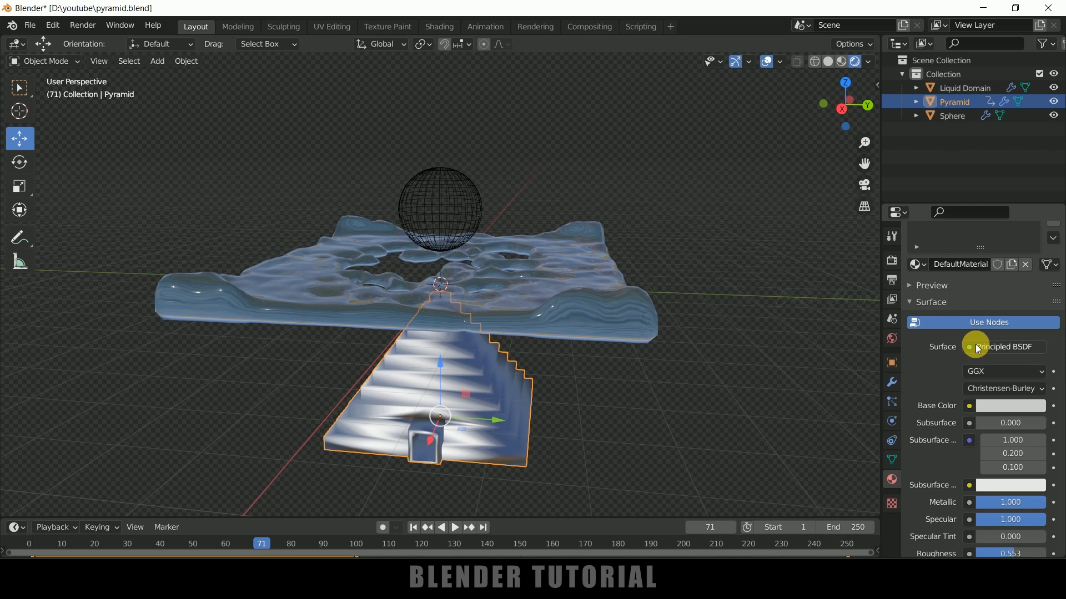
left_click(436, 29)
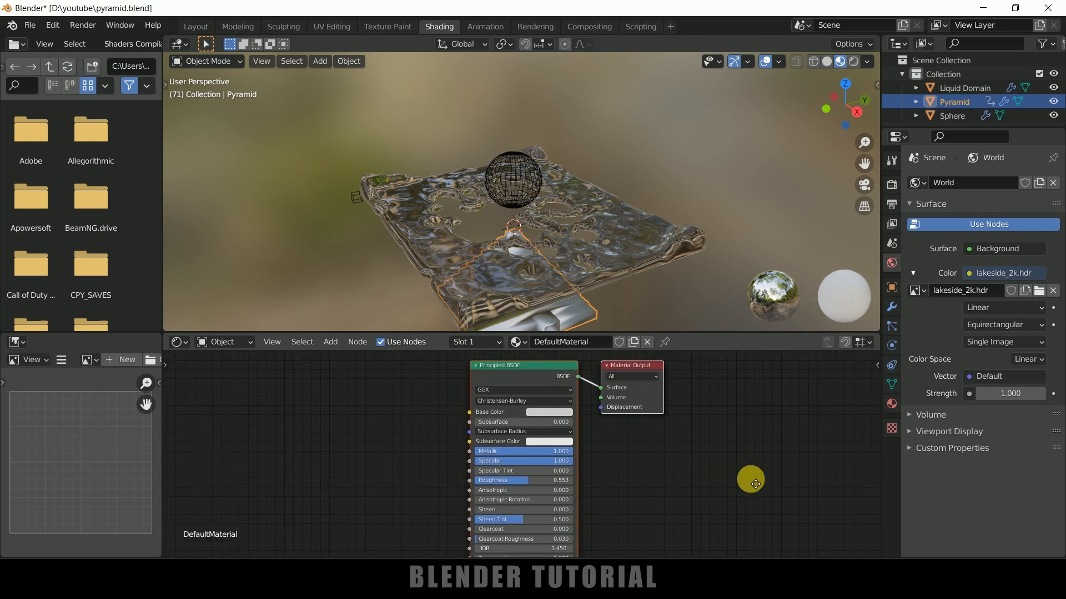
middle_click_drag(702, 452, 737, 473)
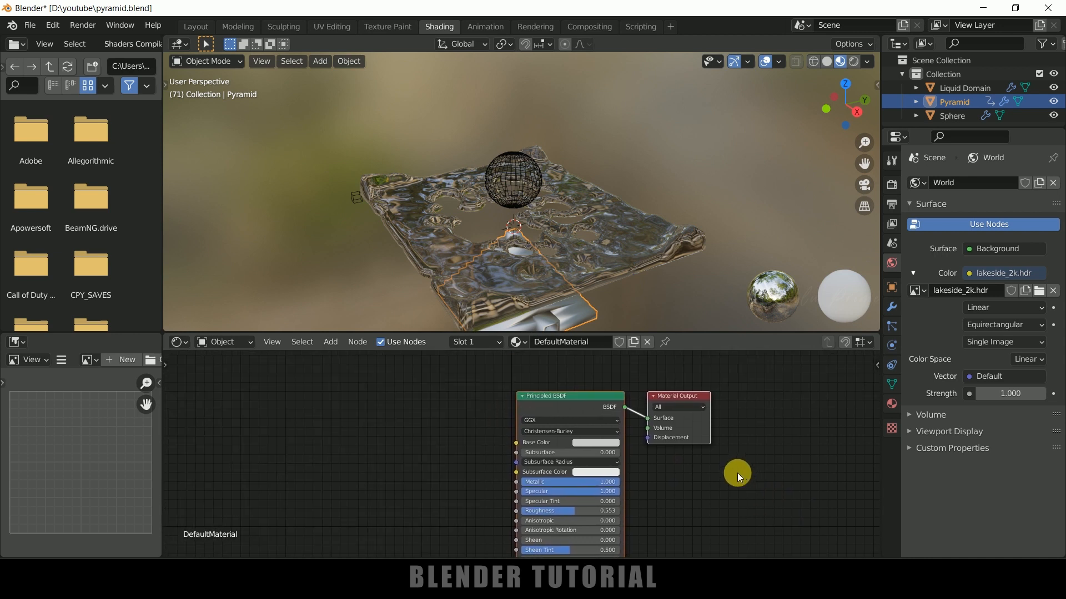
left_click(330, 343)
left_click(352, 362)
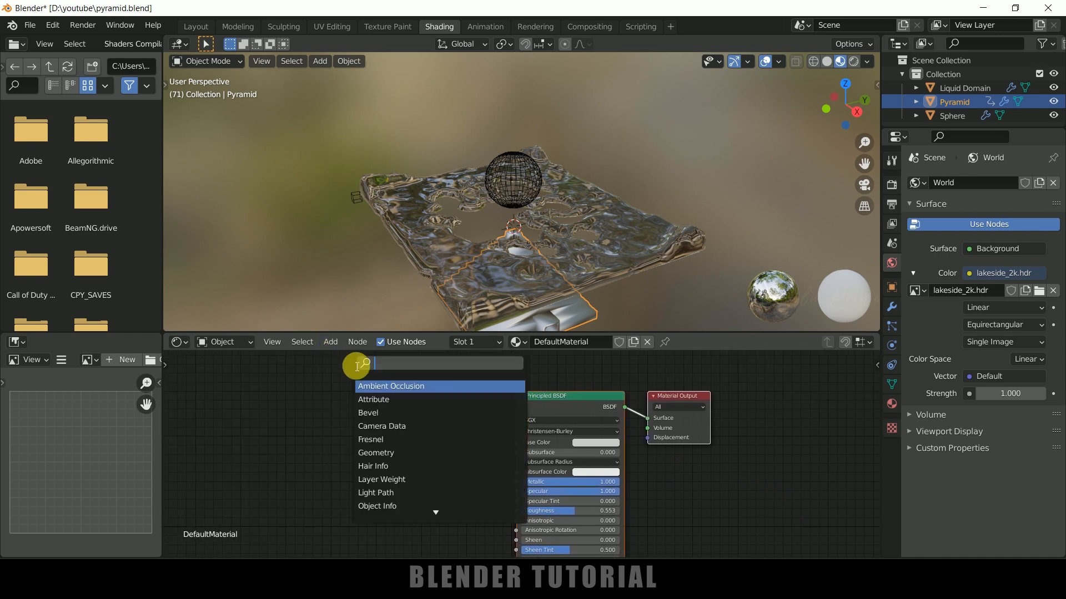
type("image")
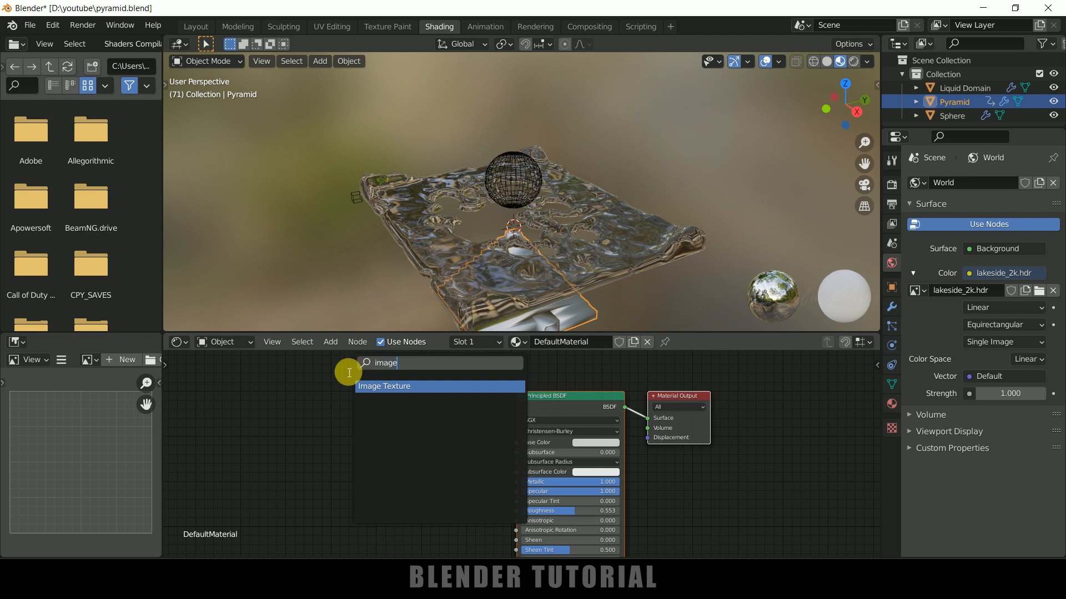
left_click(371, 387)
left_click(328, 421)
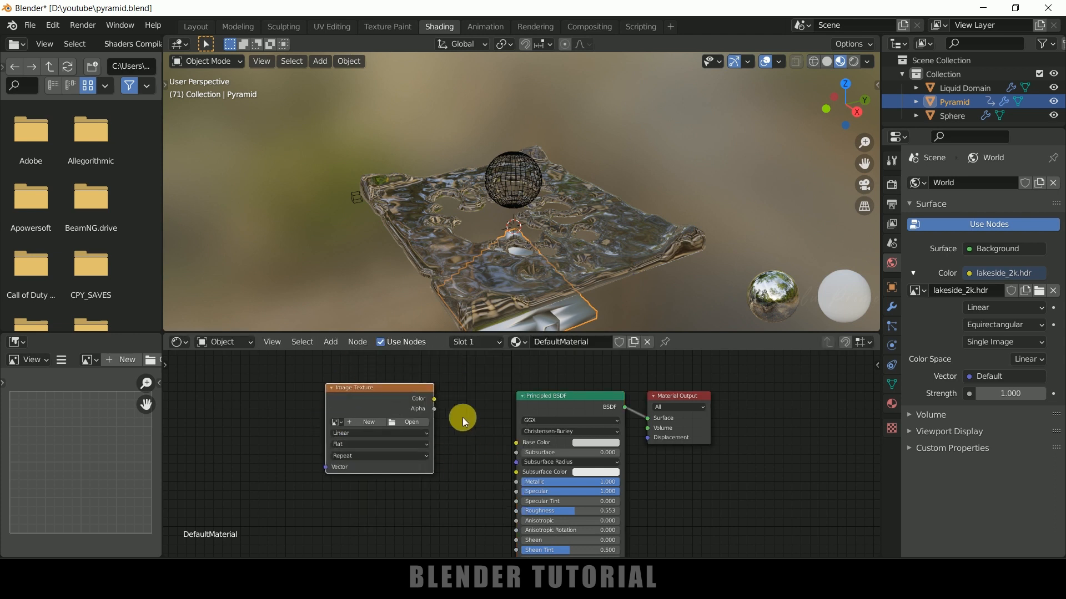
Connect the Image Texture's Color to the Base Color and load pyramid_DefaultMaterial_BaseColor.png into it.
left_click_drag(504, 446, 512, 445)
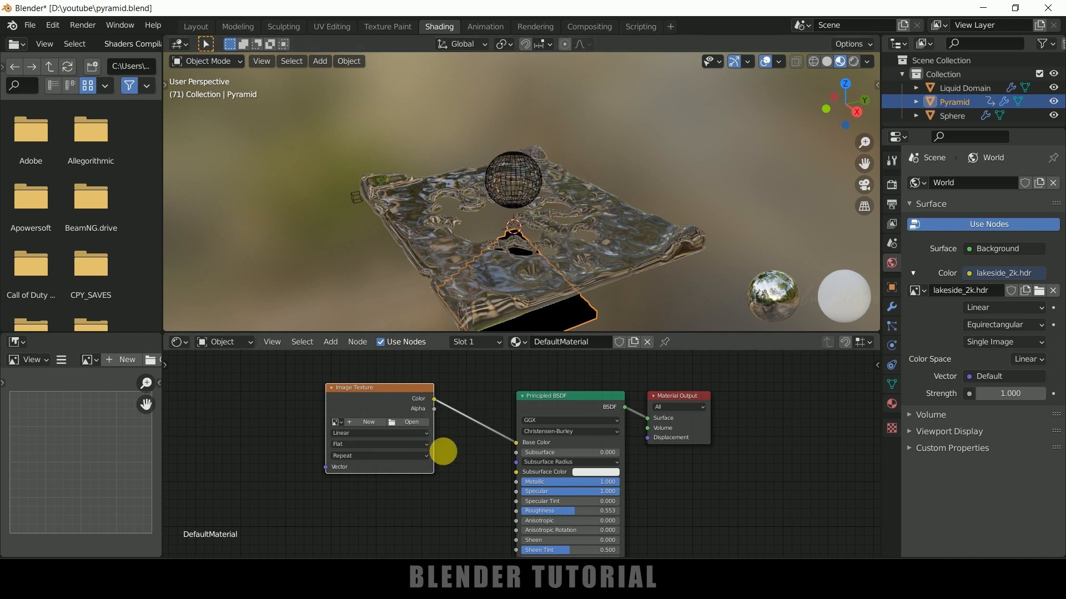
left_click(406, 421)
left_click(213, 426)
left_click(393, 185)
left_click(757, 506)
middle_click_drag(661, 311, 512, 213)
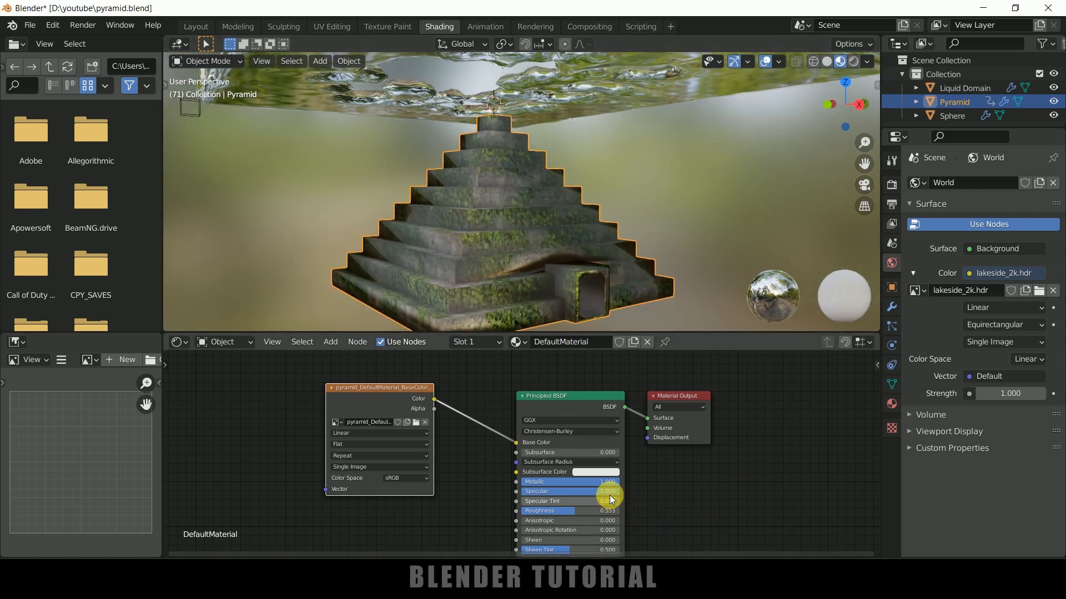
Set the pyramid material's Metallic and Specular to 0 and its Roughness to 1.
scroll(612, 486, "up", 2)
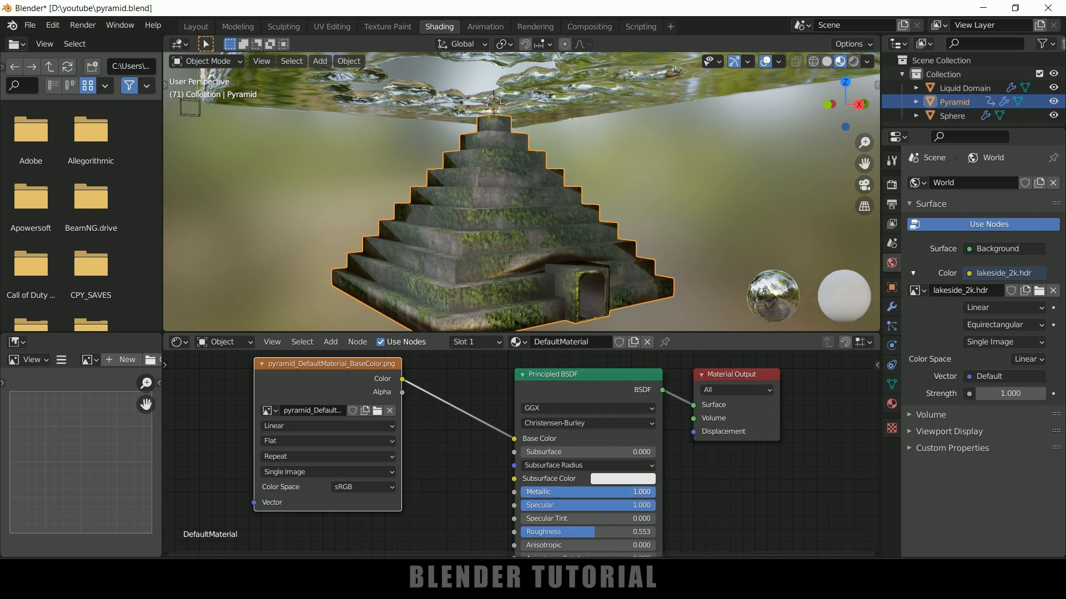
left_click_drag(651, 493, 519, 492)
left_click_drag(640, 506, 520, 506)
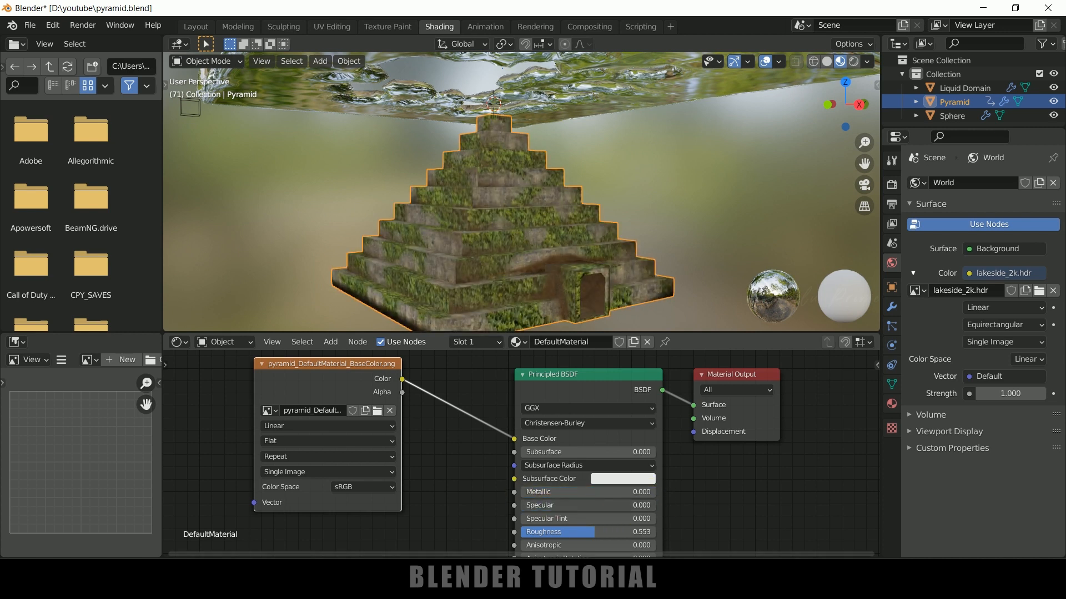
scroll(587, 530, "down", 1)
left_click_drag(585, 526, 658, 525)
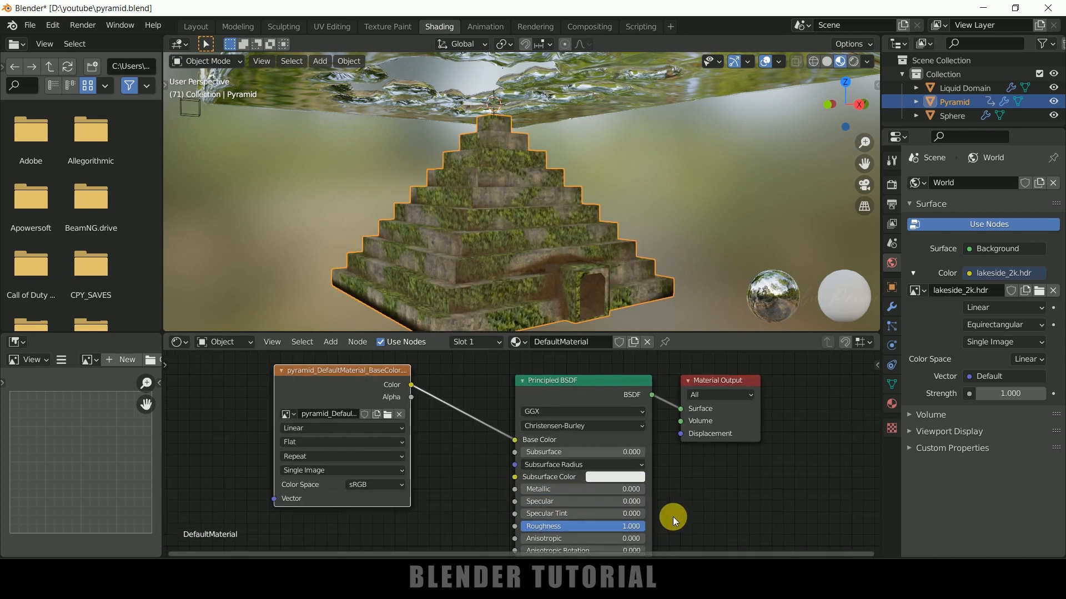
scroll(679, 507, "down", 2)
scroll(691, 510, "up", 5)
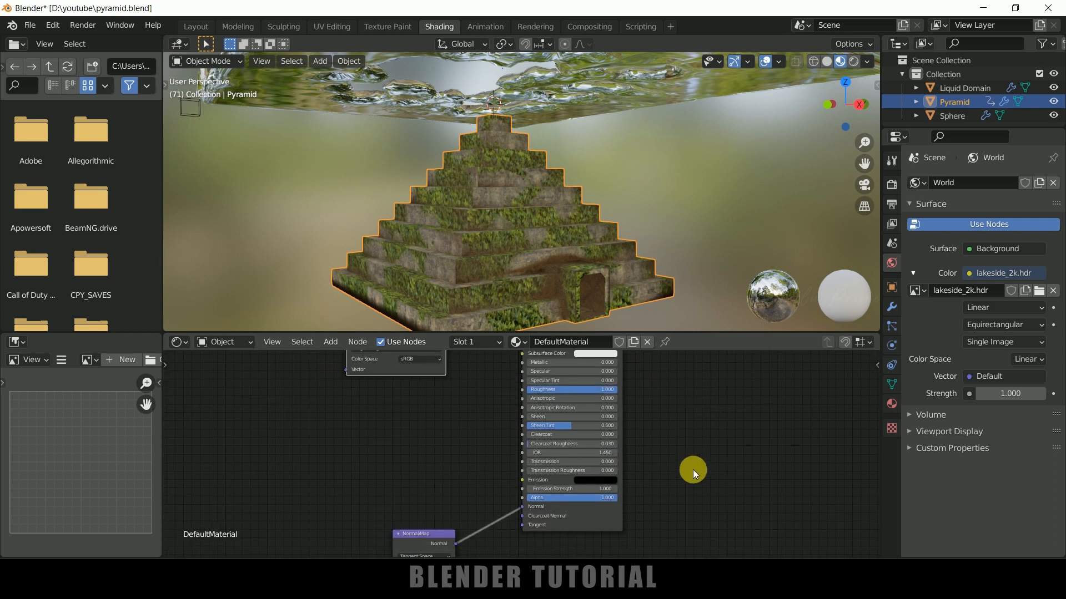
scroll(721, 477, "down", 1)
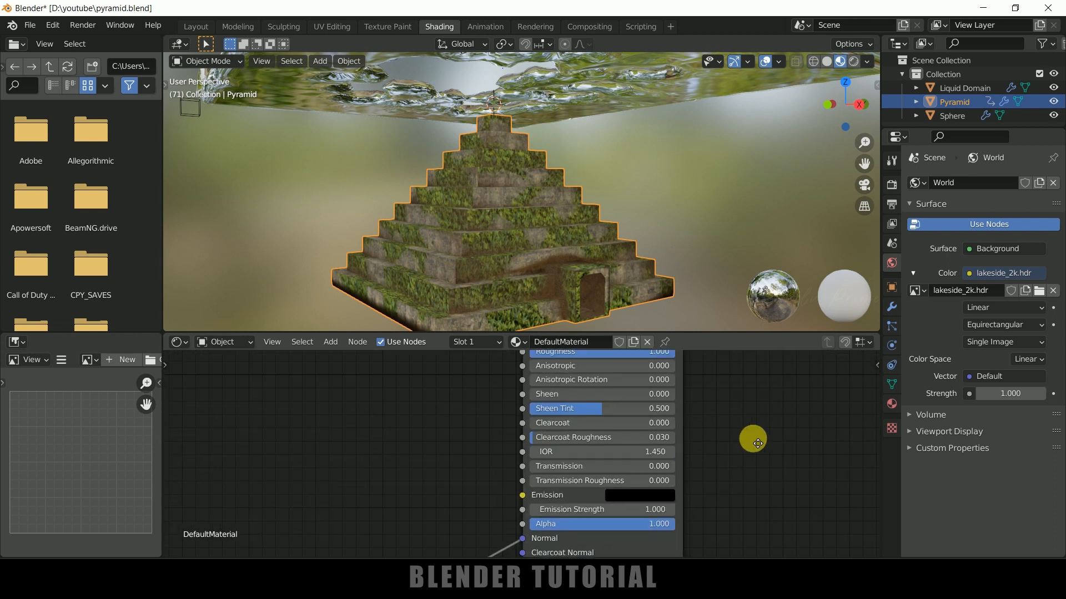
scroll(744, 466, "down", 2)
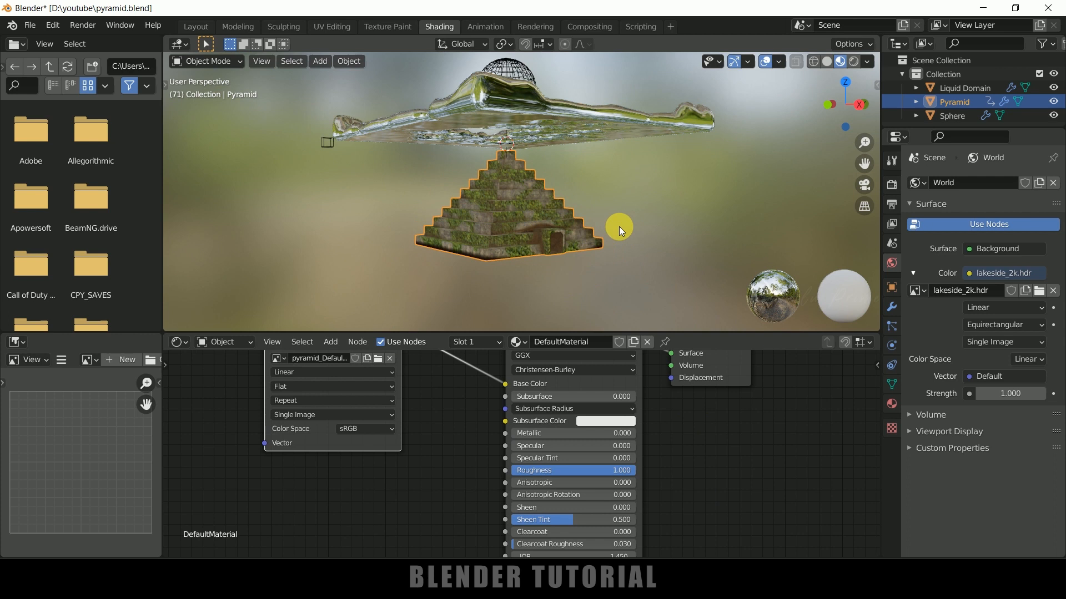
Remove the Liquid Domain Material from the liquid domain and give it a new Principled BSDF material.
left_click(614, 219)
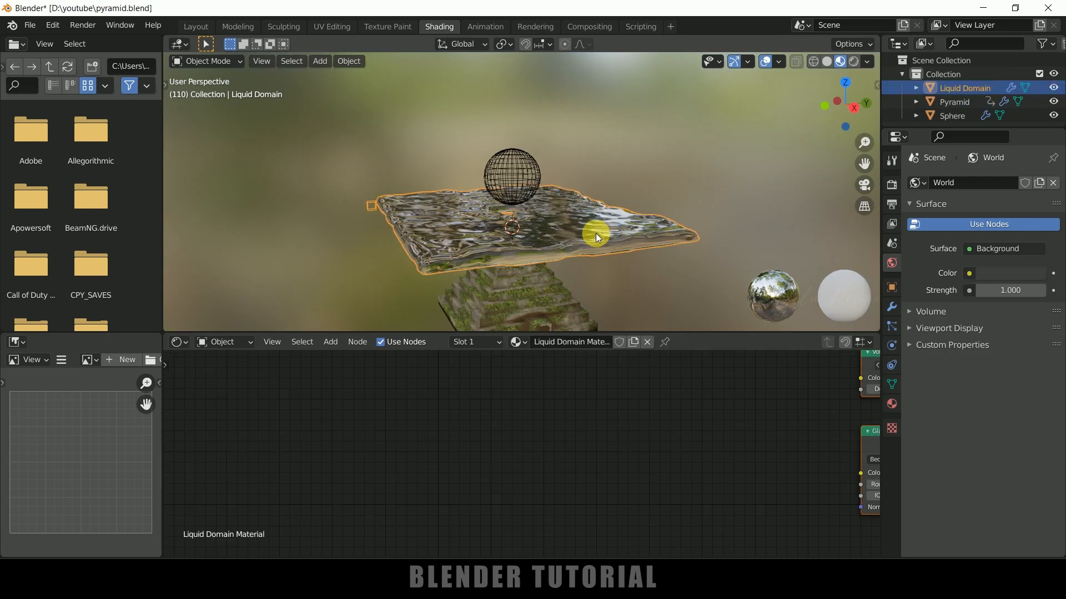
scroll(593, 236, "up", 2)
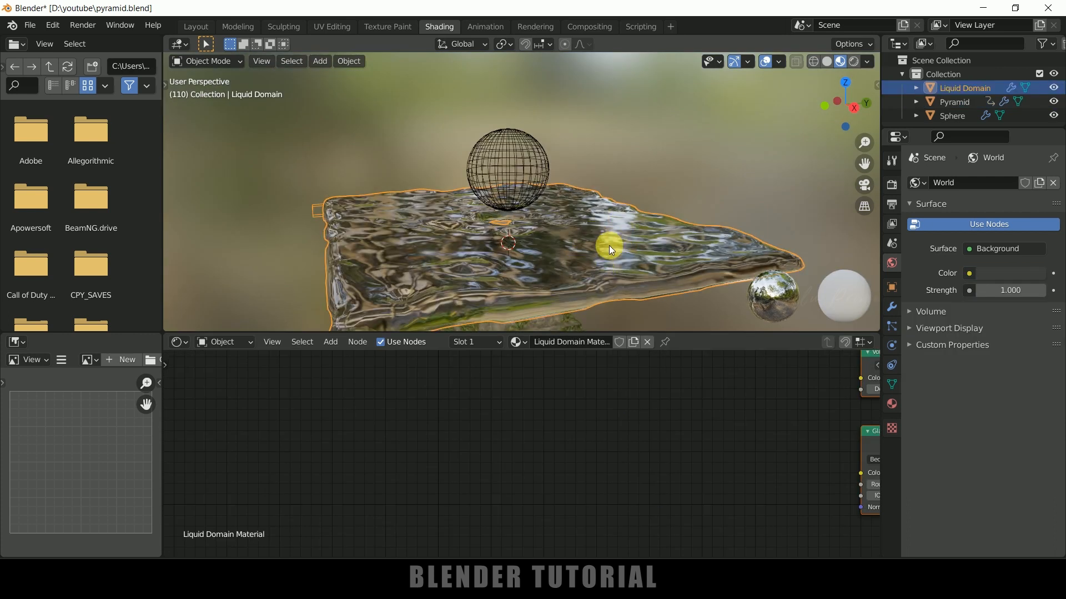
left_click(892, 406)
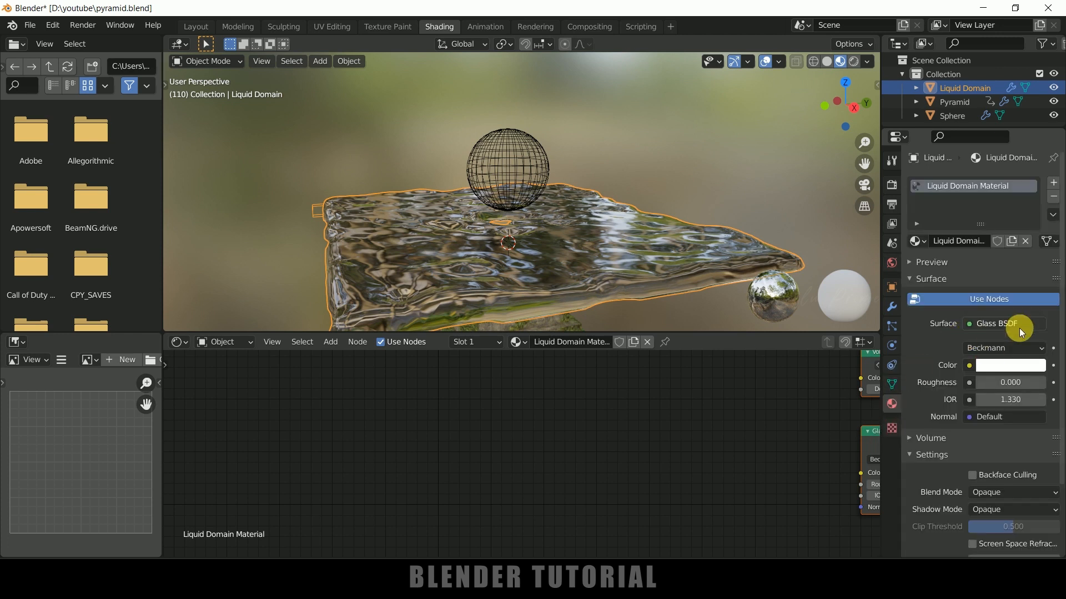
left_click(1025, 241)
left_click(975, 241)
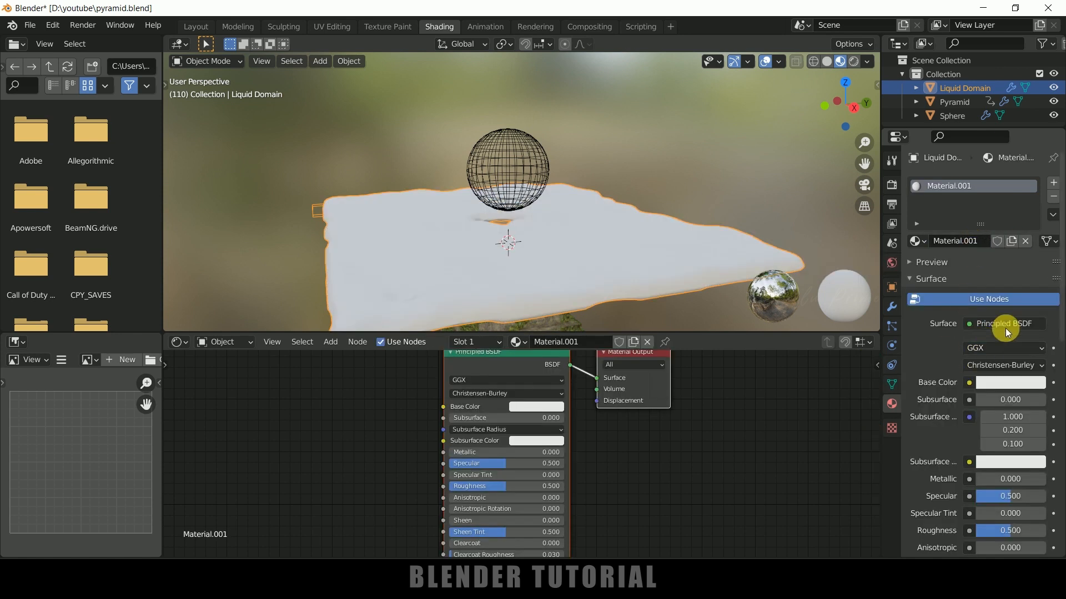
Set the water material's Base Color to a light cyan with H 0.497, S 0.305 and V 0.906.
scroll(920, 431, "down", 2)
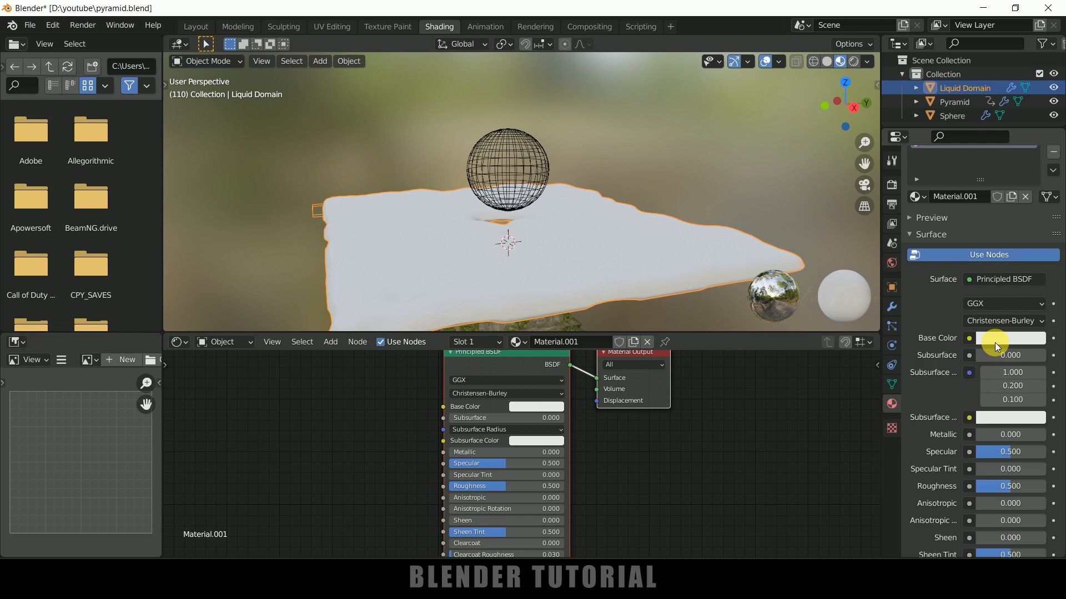
left_click(996, 339)
left_click_drag(974, 192, 974, 174)
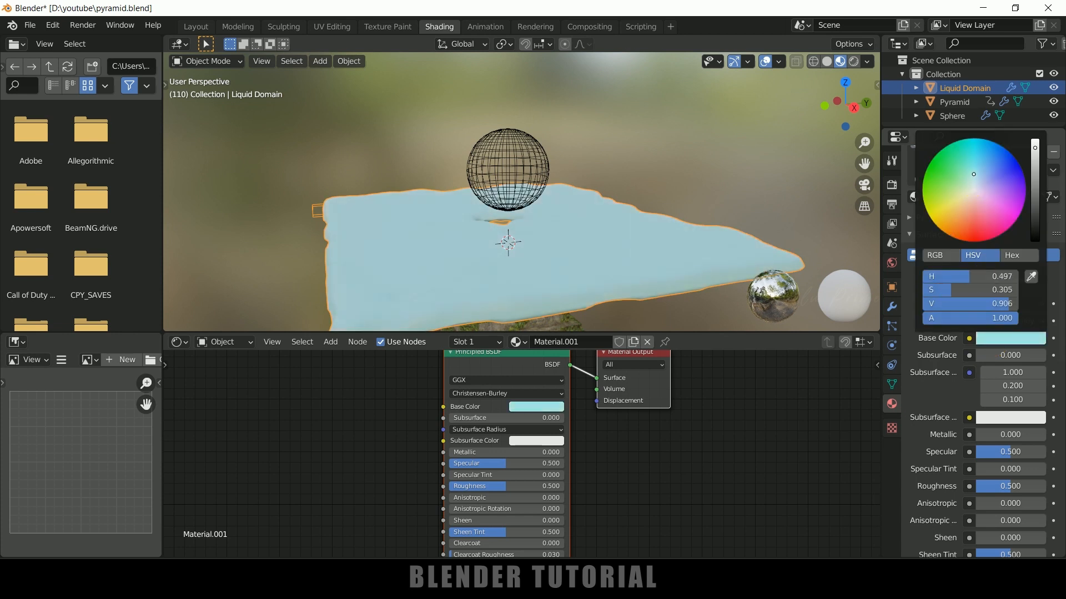
Set the water material's Specular to 0, Roughness to 0.075 and Transmission to 1.
scroll(943, 389, "up", 3)
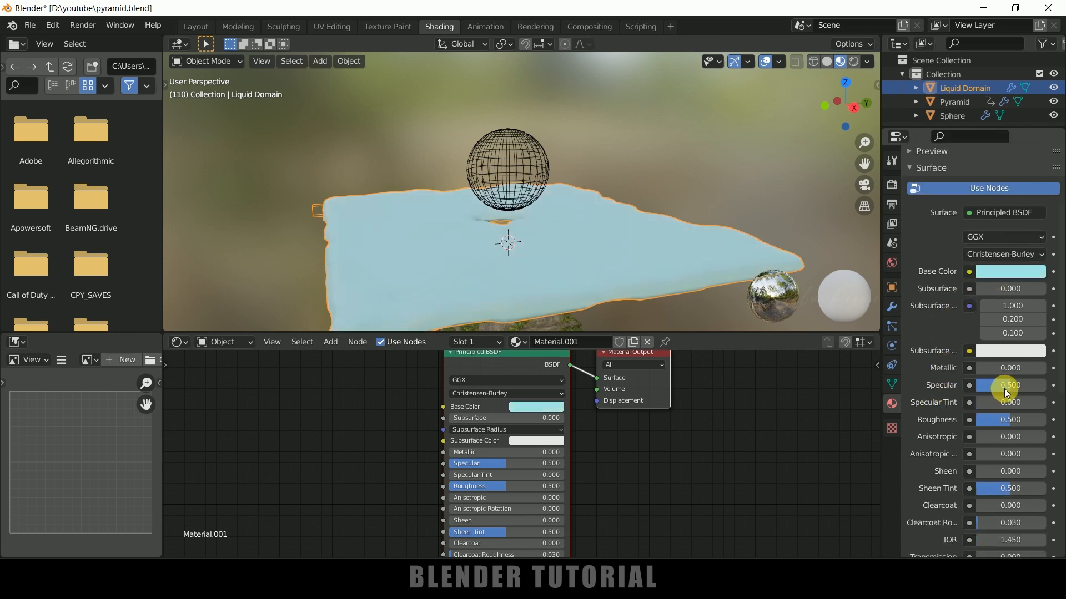
scroll(944, 399, "down", 3)
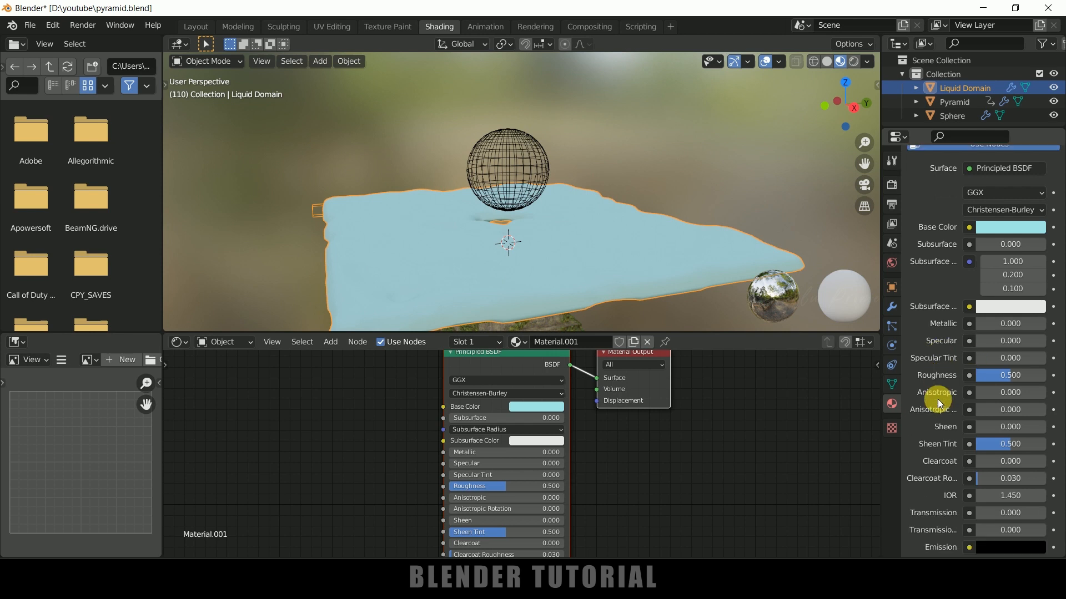
left_click_drag(1010, 353, 1046, 379)
scroll(930, 387, "down", 5)
middle_click_drag(735, 181, 578, 261)
scroll(596, 231, "up", 1)
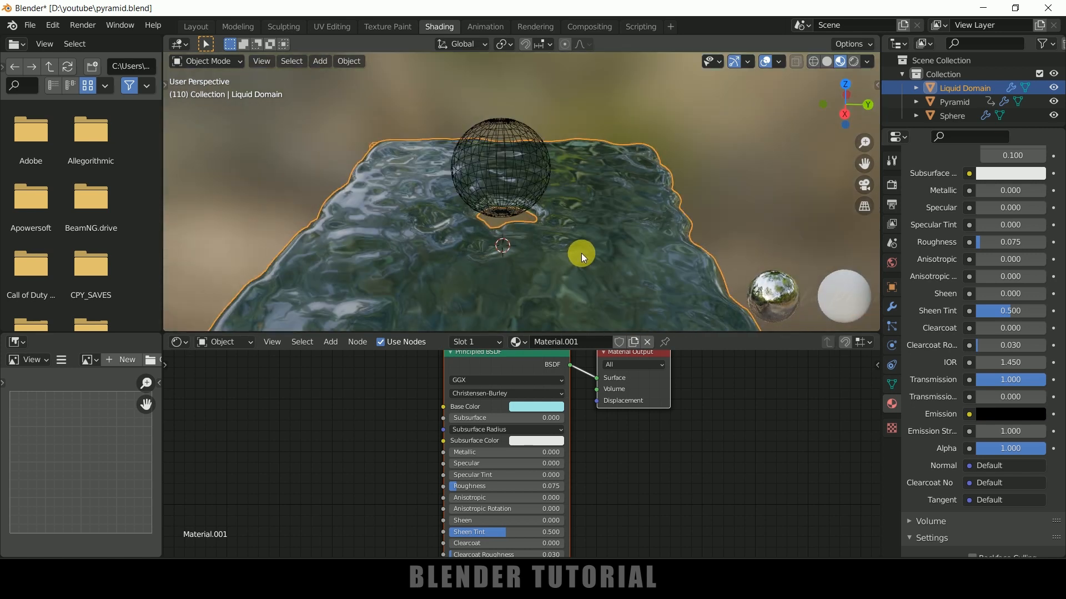
scroll(580, 253, "up", 1)
scroll(581, 253, "down", 3)
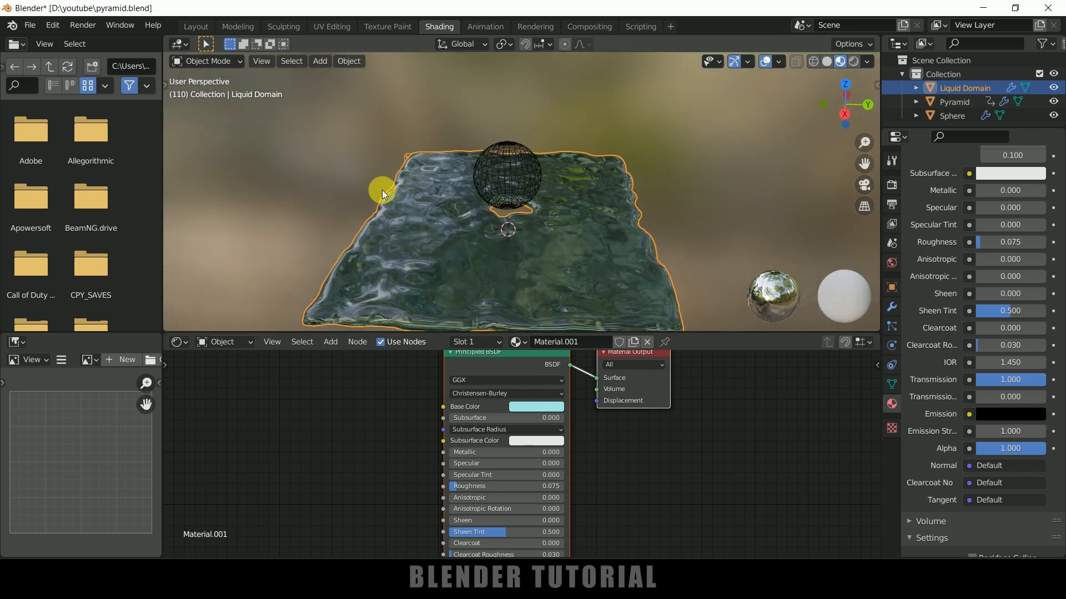
Save the file from the Layout workspace and switch its viewport to Rendered shading.
left_click(205, 22)
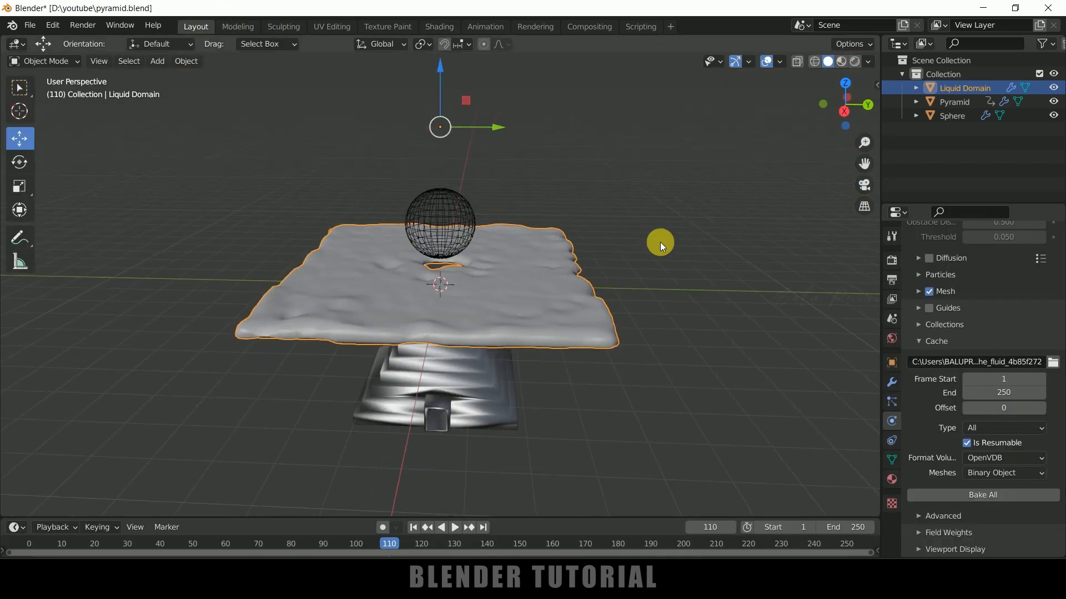
key("ctrl+s")
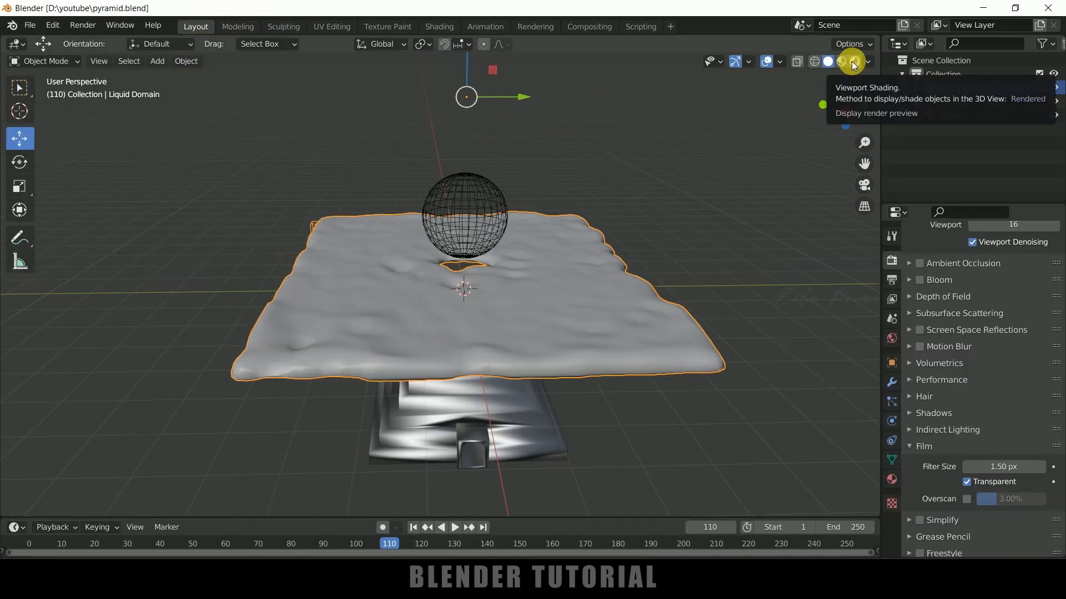
left_click(854, 63)
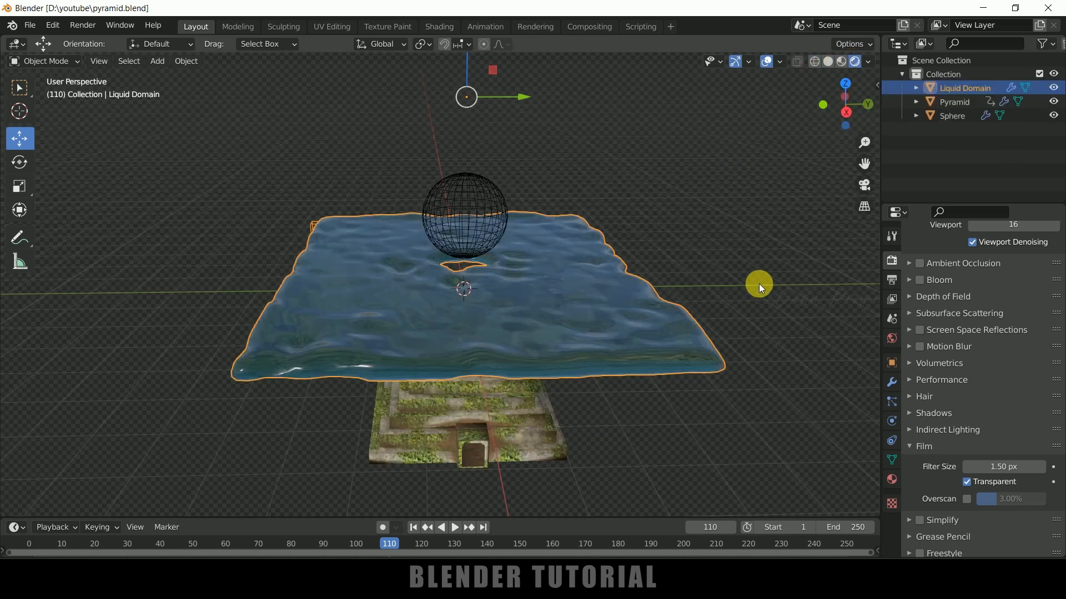
scroll(744, 279, "up", 2)
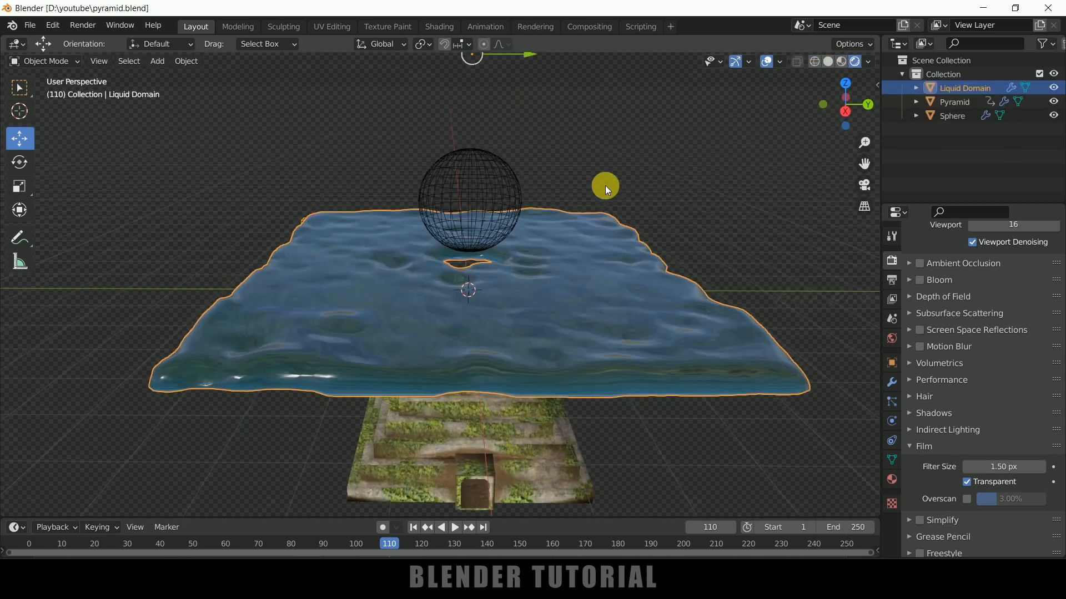
Disable the wireframe sphere's visibility in both viewports and renders.
left_click(486, 171)
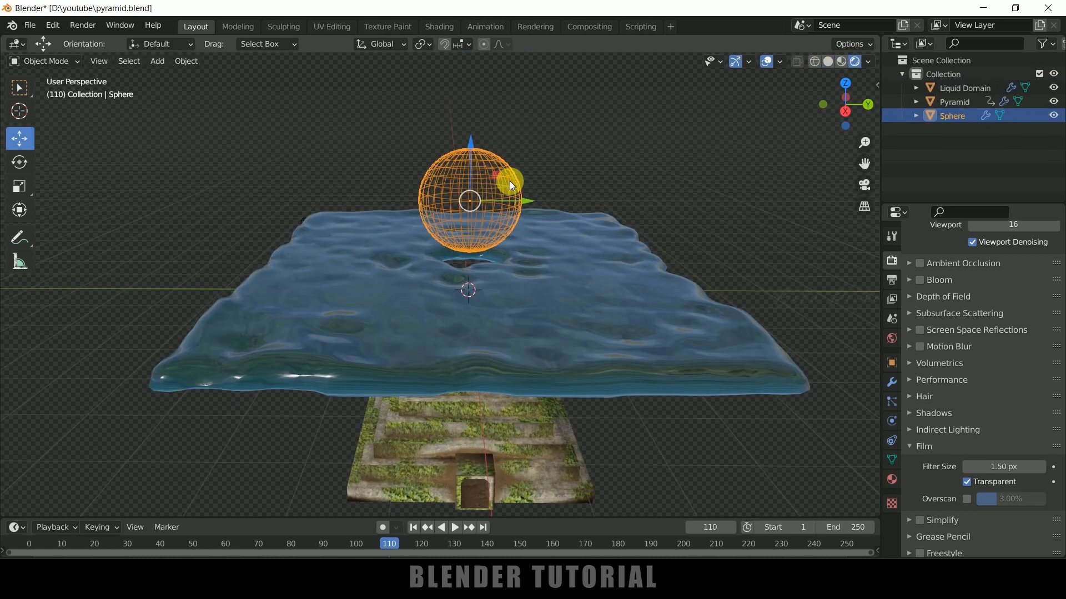
left_click(655, 134)
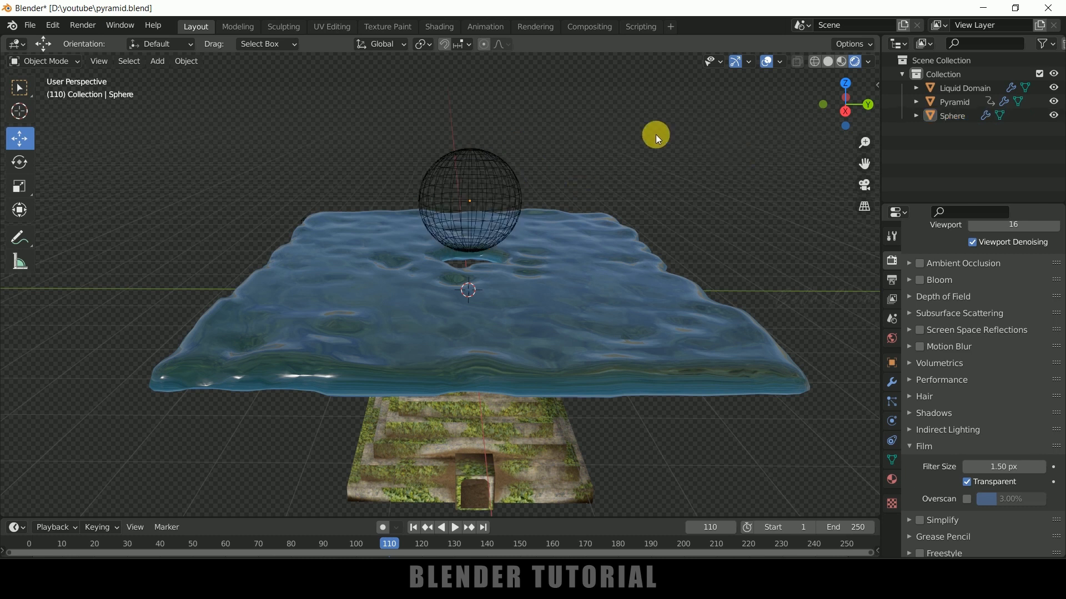
left_click(472, 175)
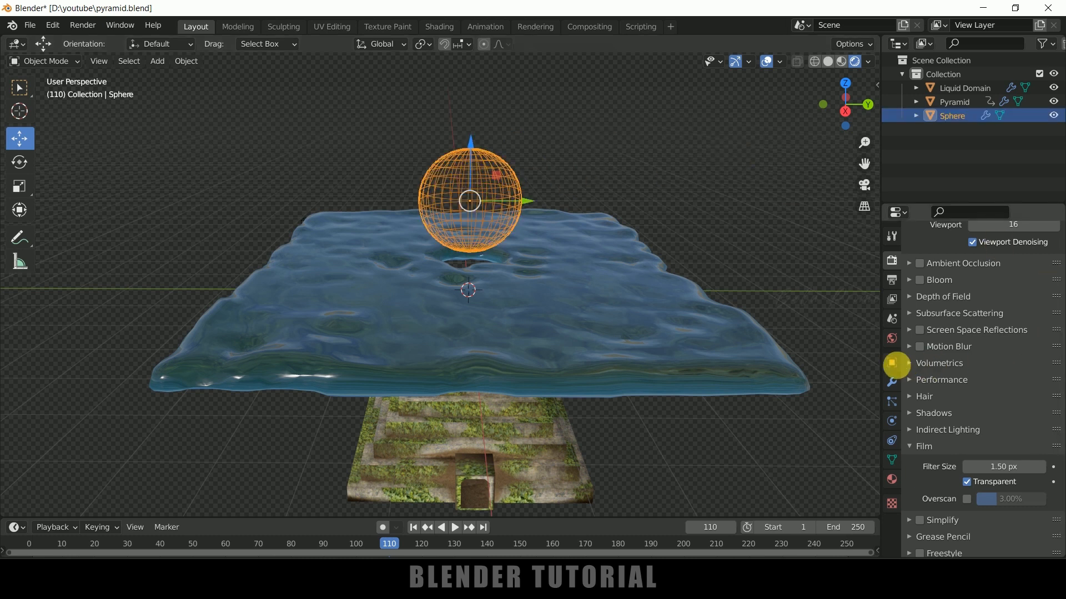
left_click(892, 364)
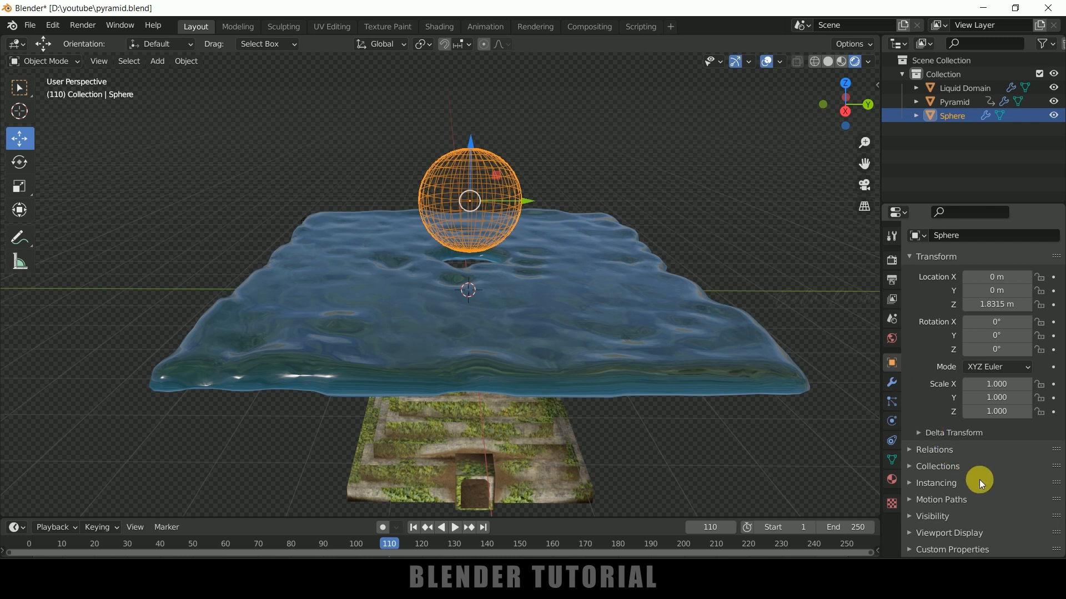
left_click(912, 518)
scroll(910, 516, "down", 3)
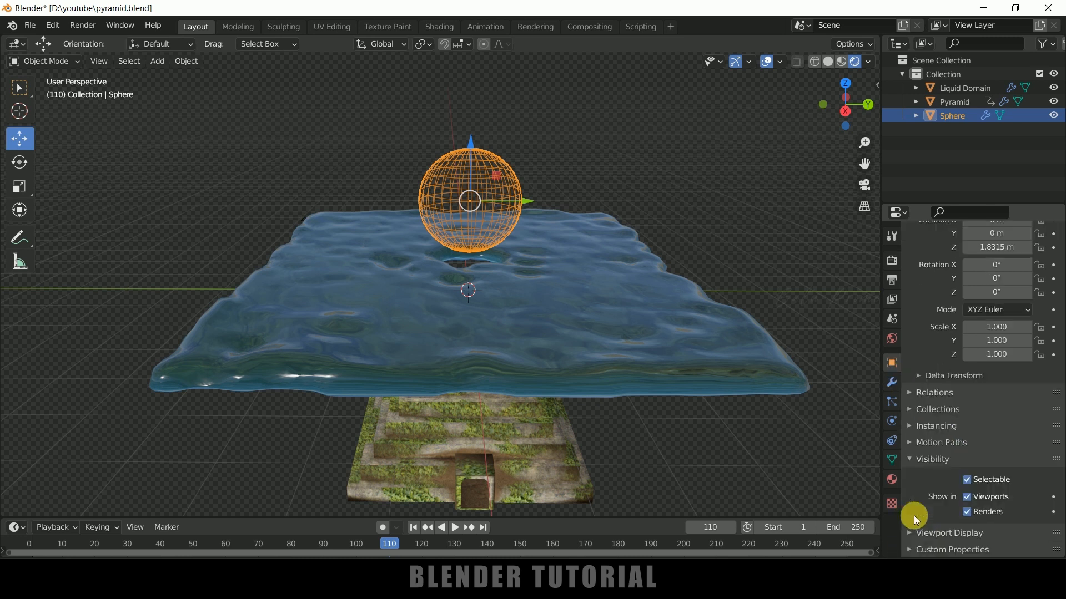
left_click(967, 499)
left_click(967, 514)
middle_click_drag(741, 394, 540, 365)
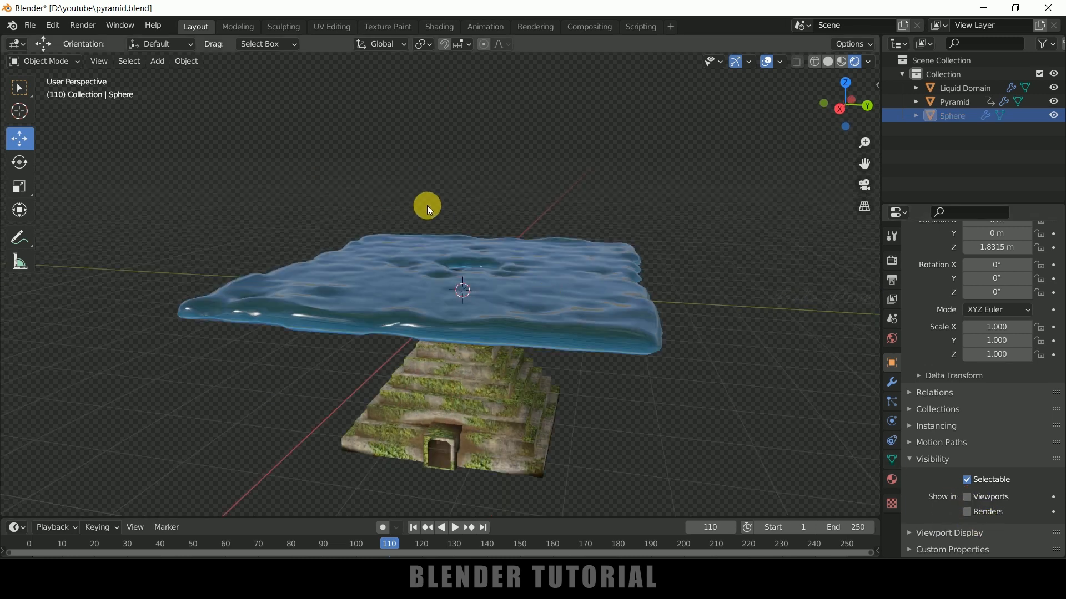
Add a cube and raise it above the water surface to a Z location of about 2.35 m.
left_click(157, 62)
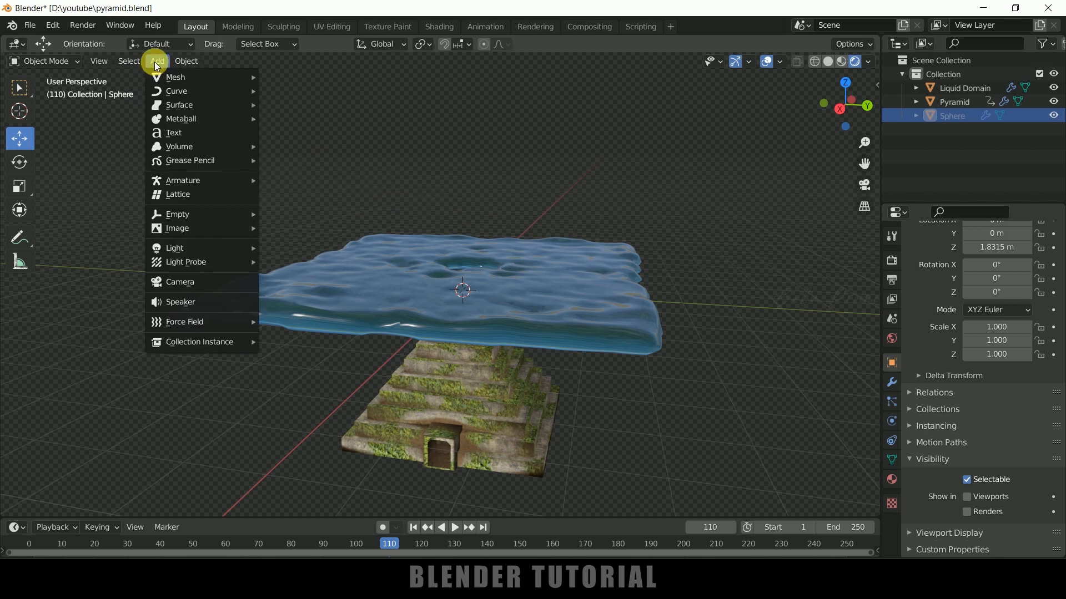
mouse_move(187, 83)
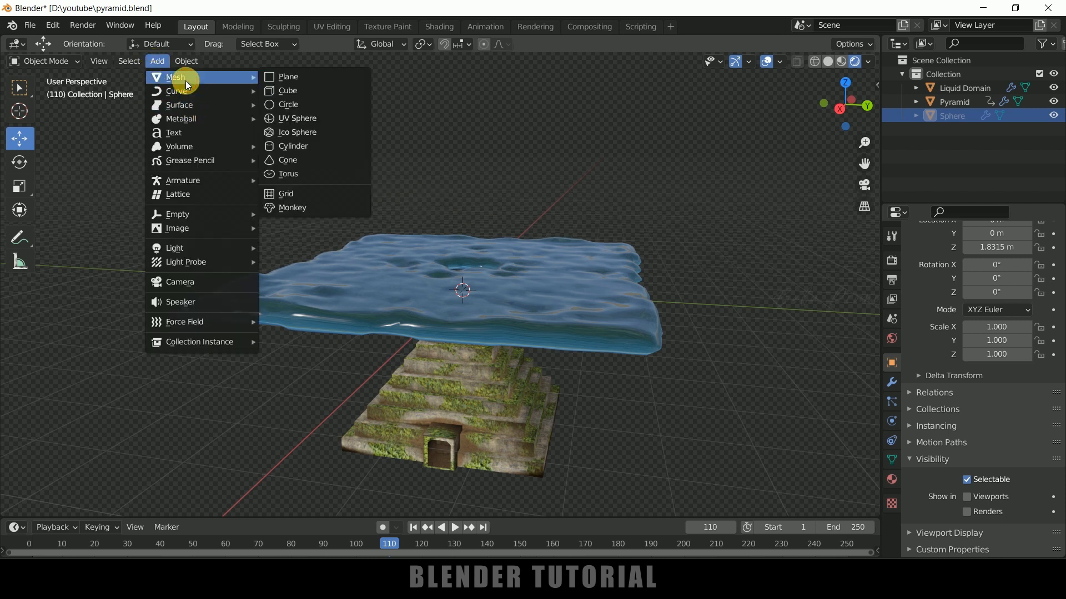
left_click(292, 90)
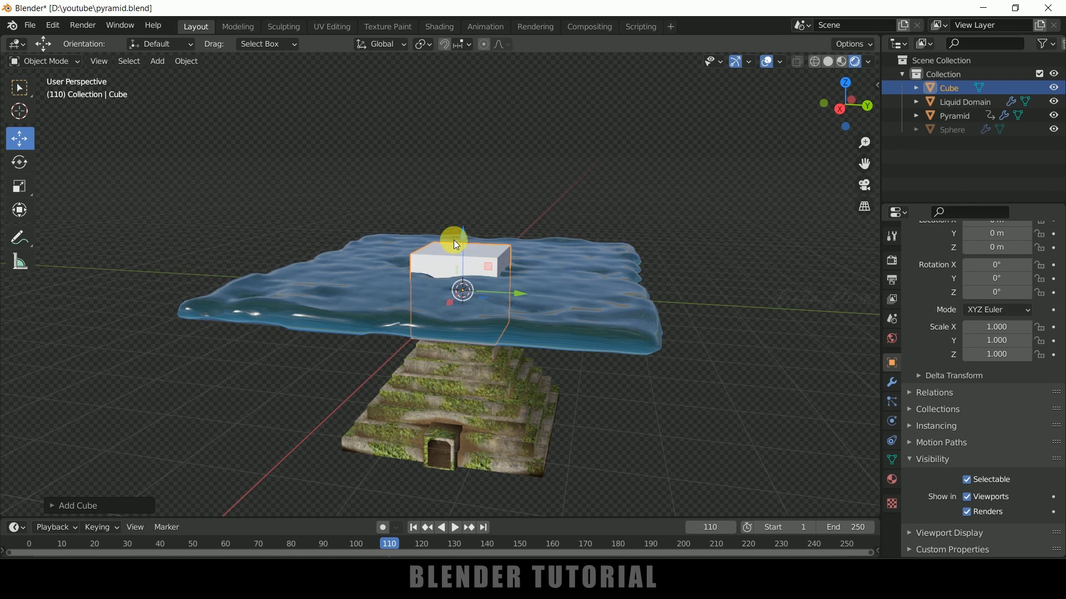
left_click_drag(459, 238, 474, 134)
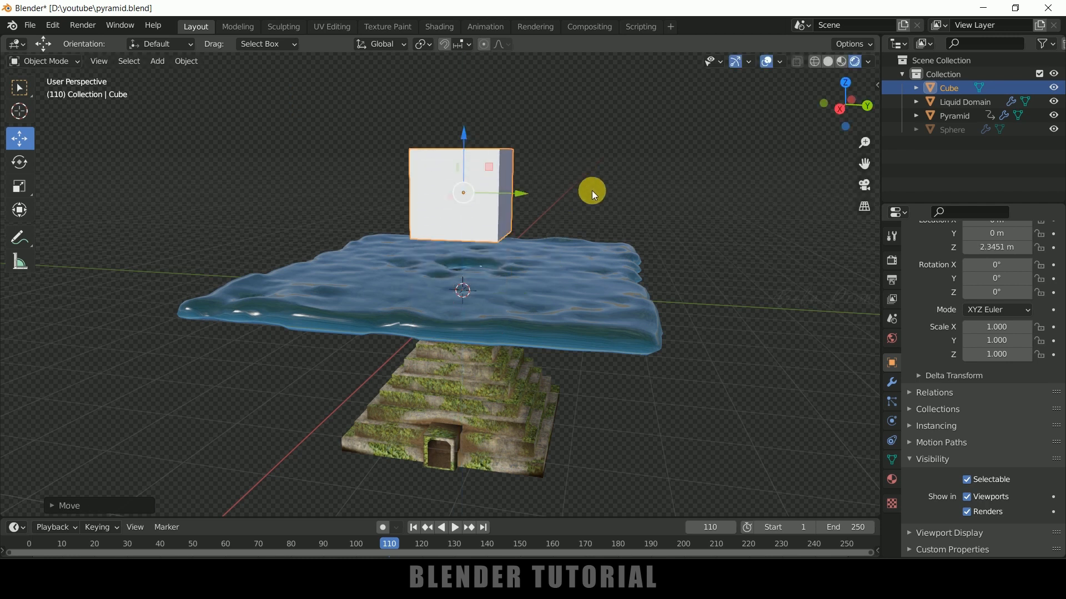
Enter Edit Mode on the cube and add a Subdivision Surface modifier to it.
key("Tab")
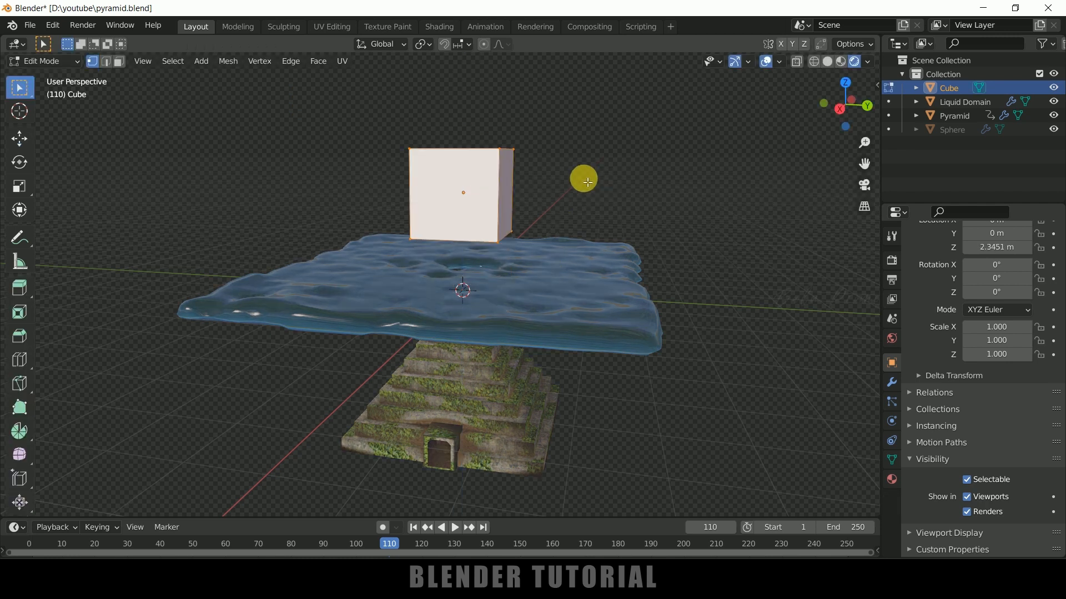
left_click(891, 383)
left_click(952, 260)
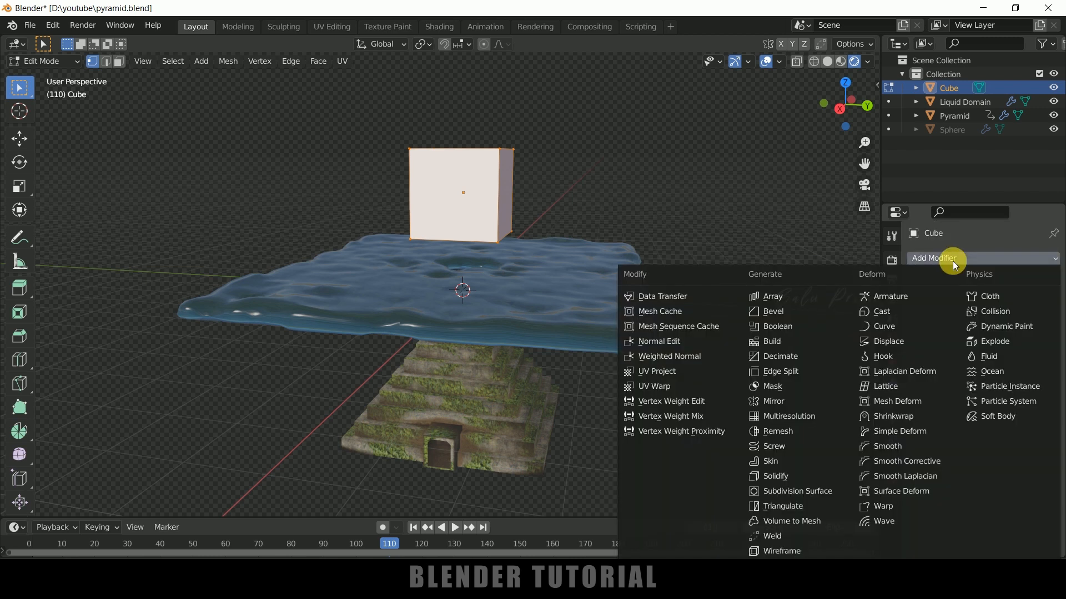
left_click(801, 488)
scroll(671, 199, "up", 2)
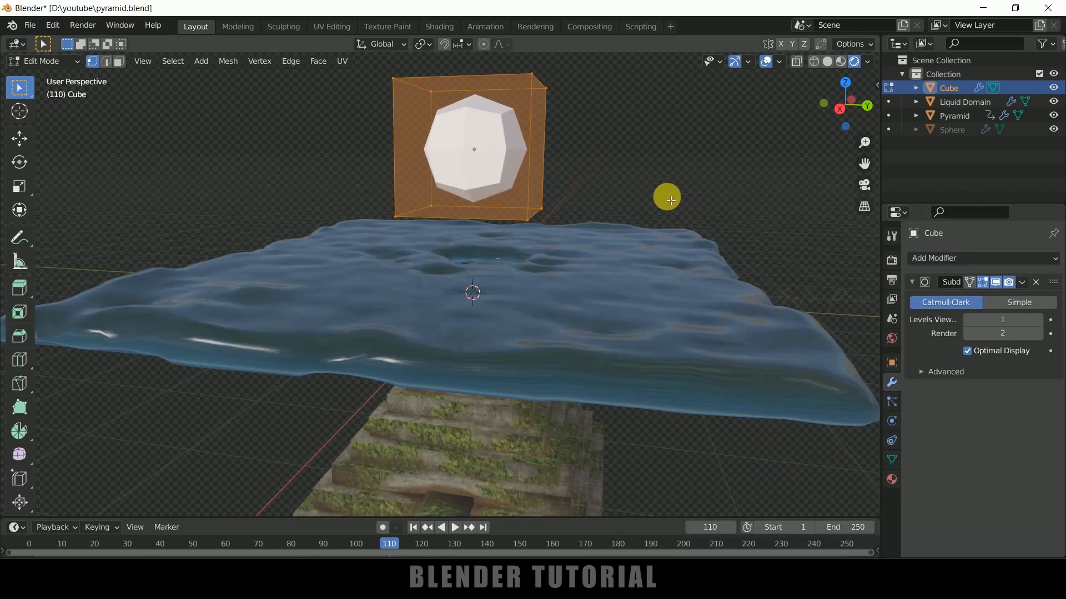
middle_click_drag(670, 200, 661, 226)
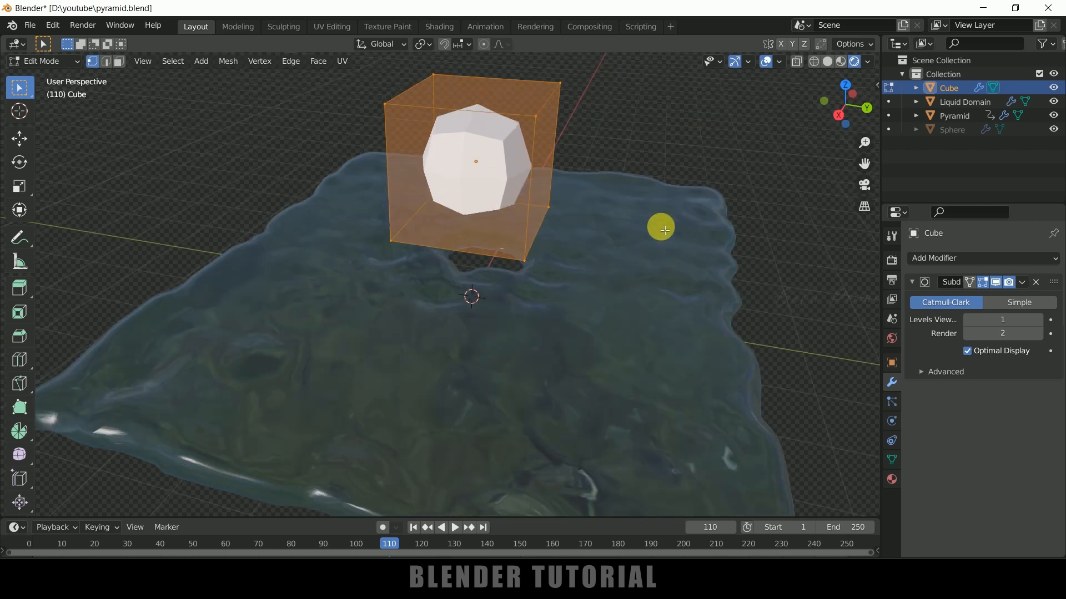
Set the cube's subdivision levels to 5 for both viewport and render, and return to Object Mode.
left_click(1040, 322)
left_click(1040, 322)
left_click(1041, 322)
left_click(1040, 322)
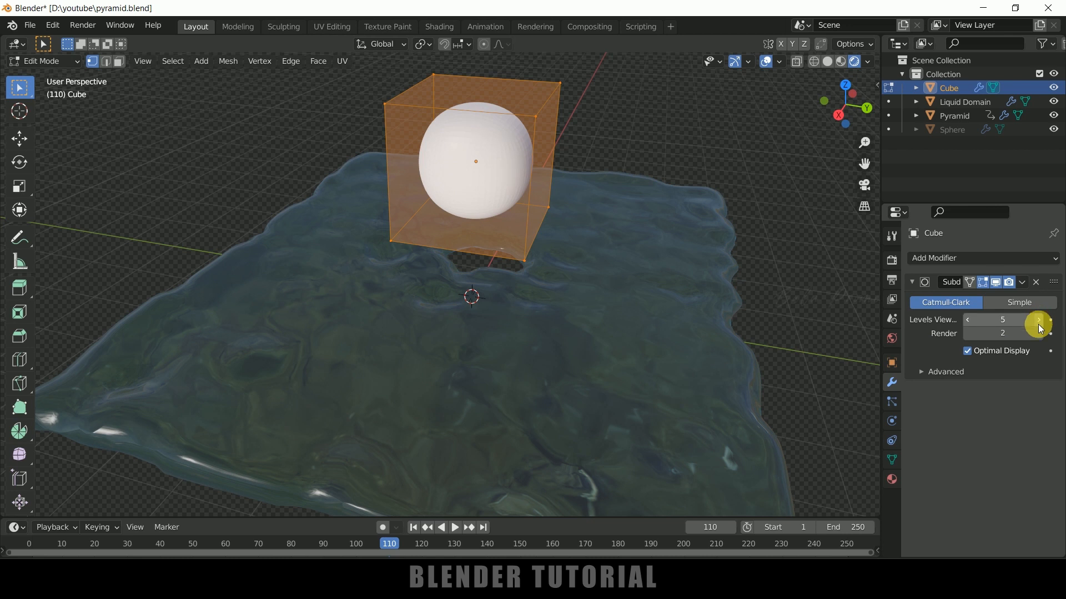
left_click(1040, 334)
left_click(1040, 334)
left_click(1040, 333)
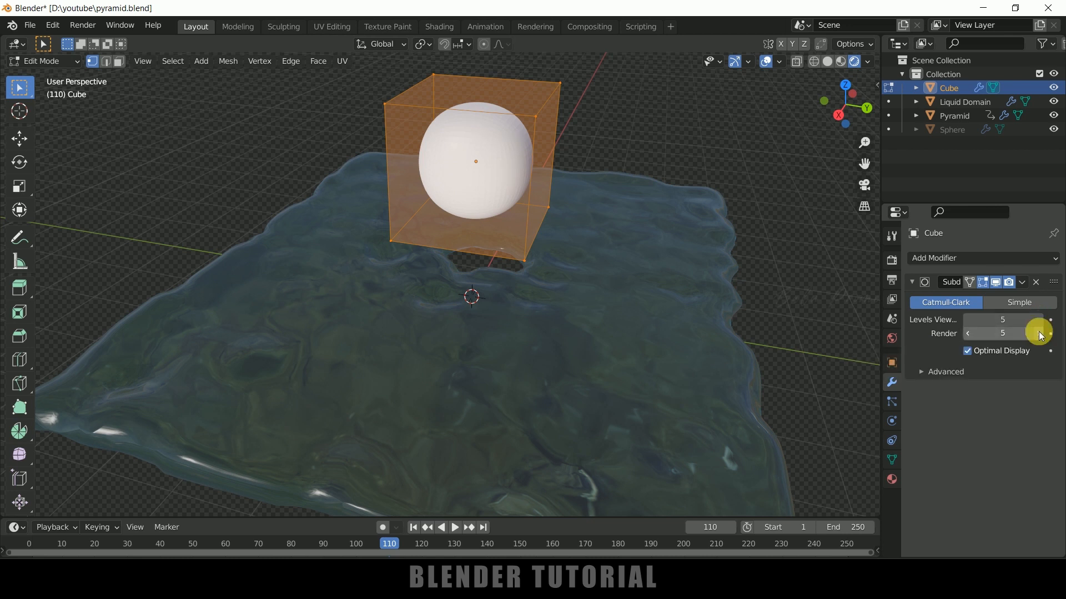
middle_click_drag(544, 223, 483, 133)
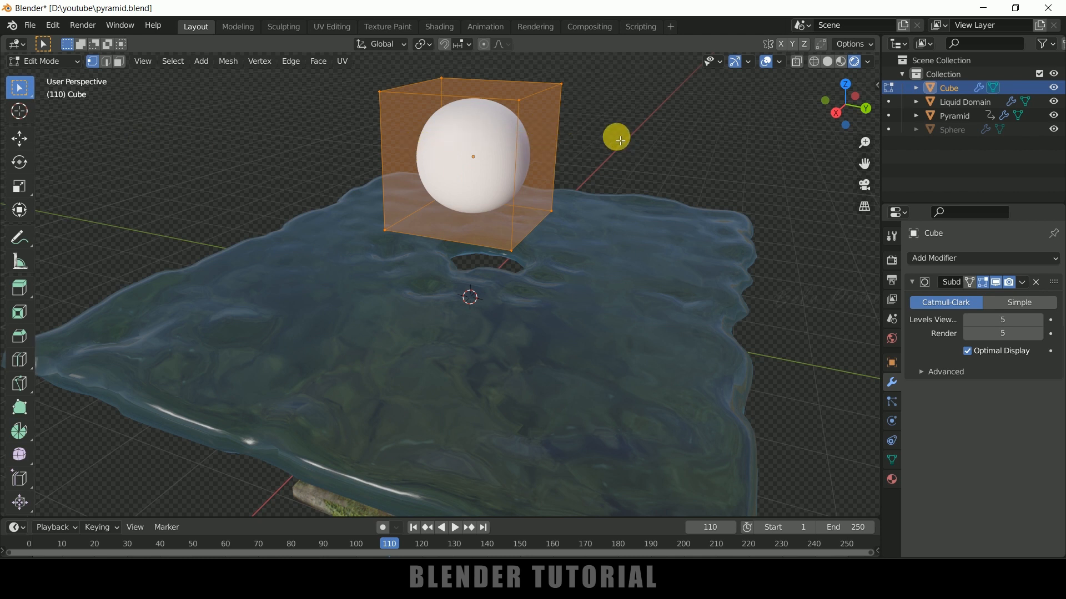
key("Tab")
middle_click_drag(610, 149, 524, 152)
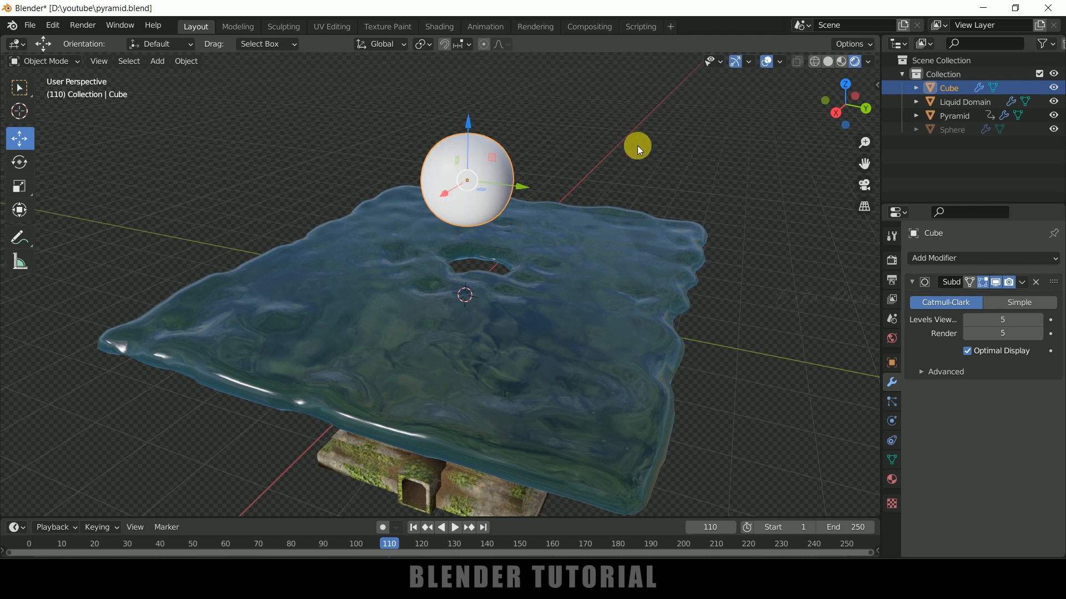
Give the rounded cube a new Emission material coloured orange with H 0.054 and S 0.856, and save the file.
left_click(894, 478)
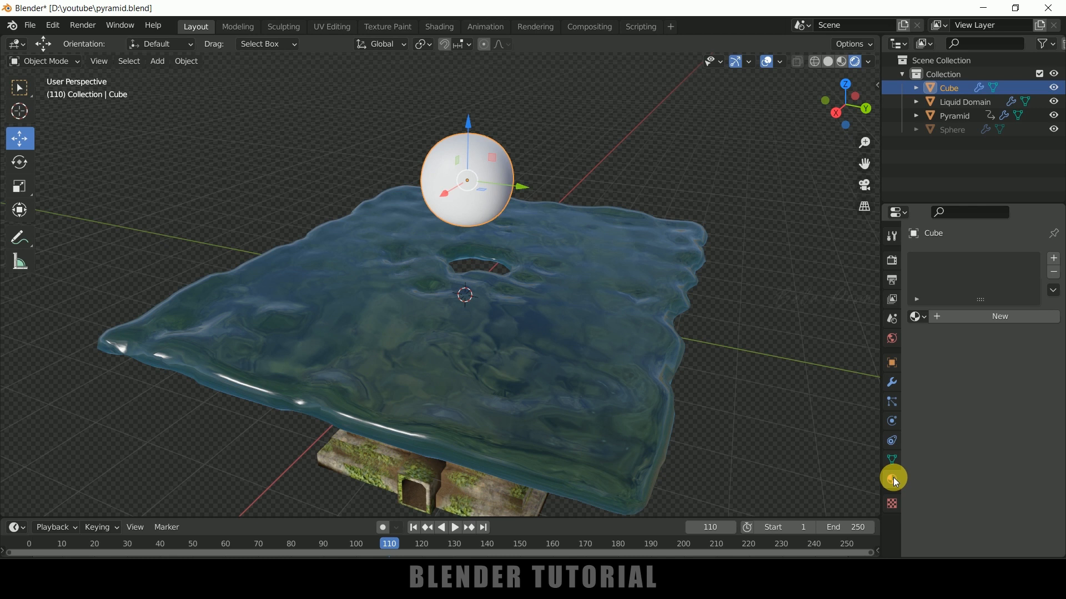
left_click(970, 318)
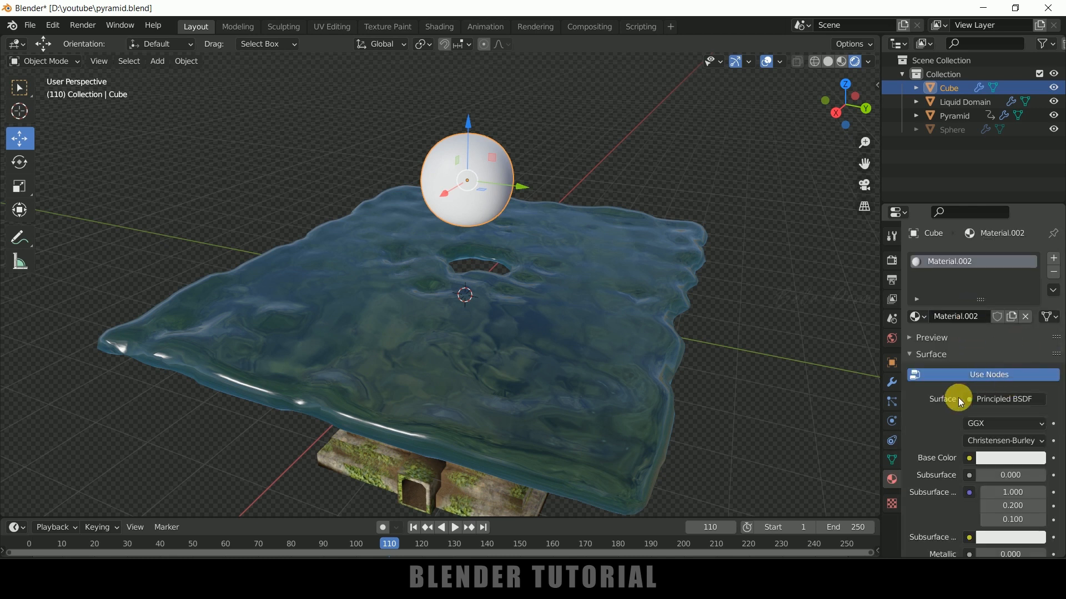
left_click(999, 400)
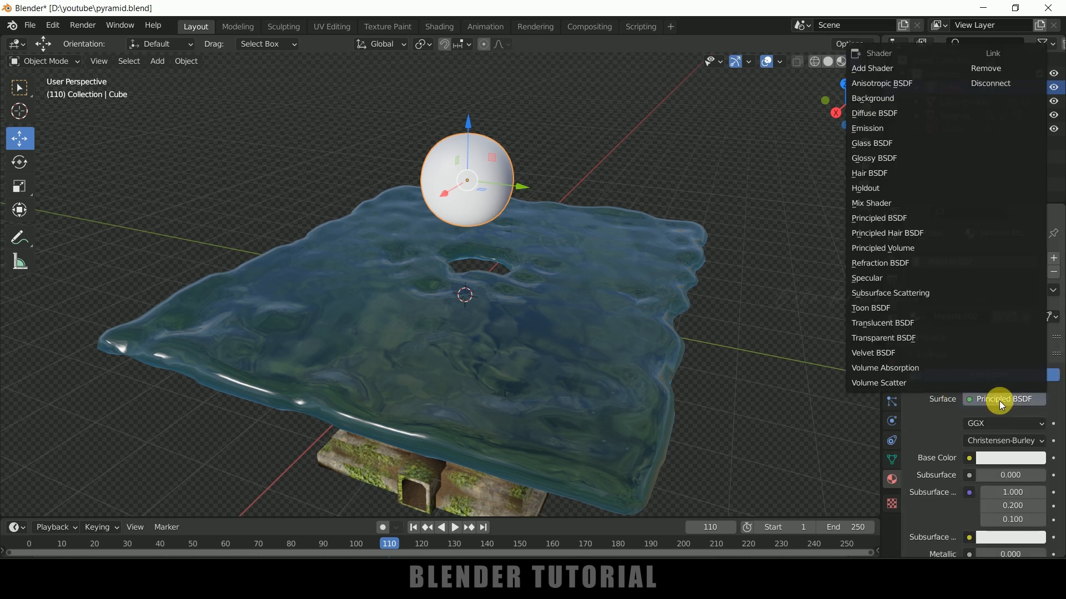
left_click(878, 131)
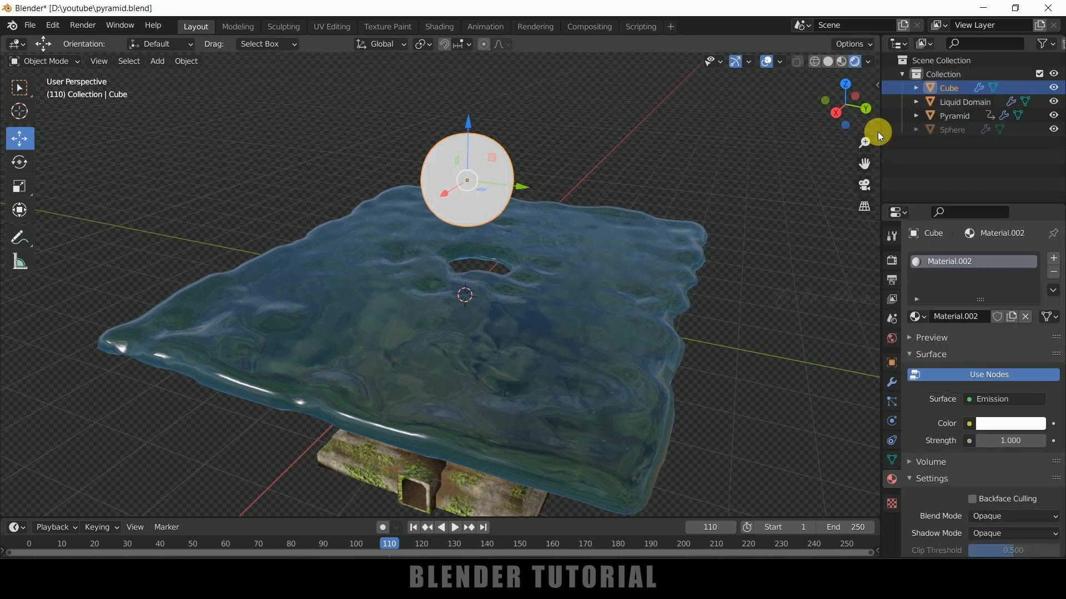
left_click(992, 429)
left_click(959, 318)
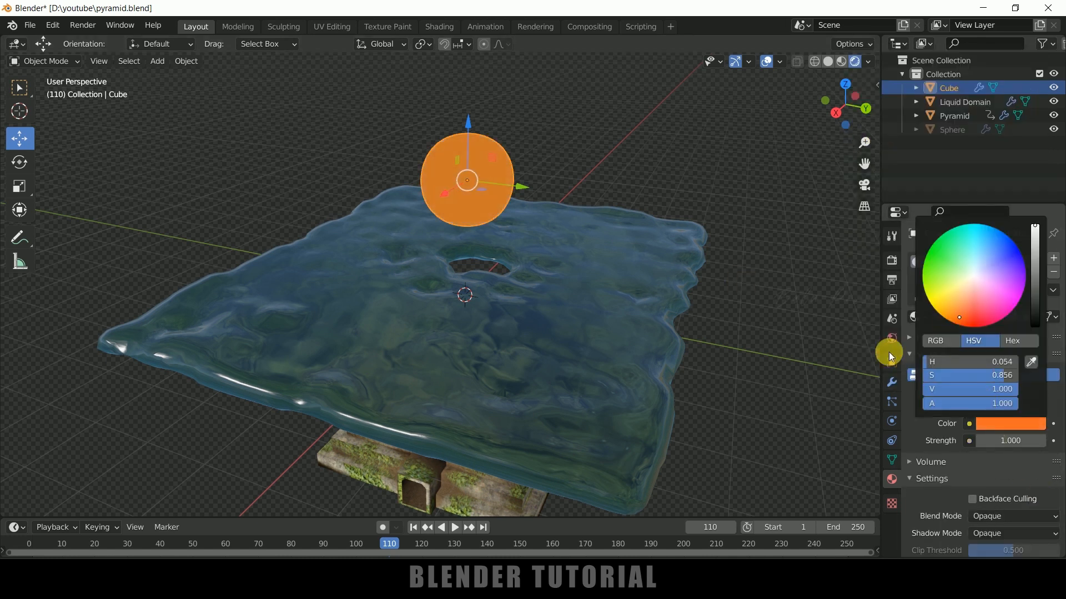
key("ctrl+s")
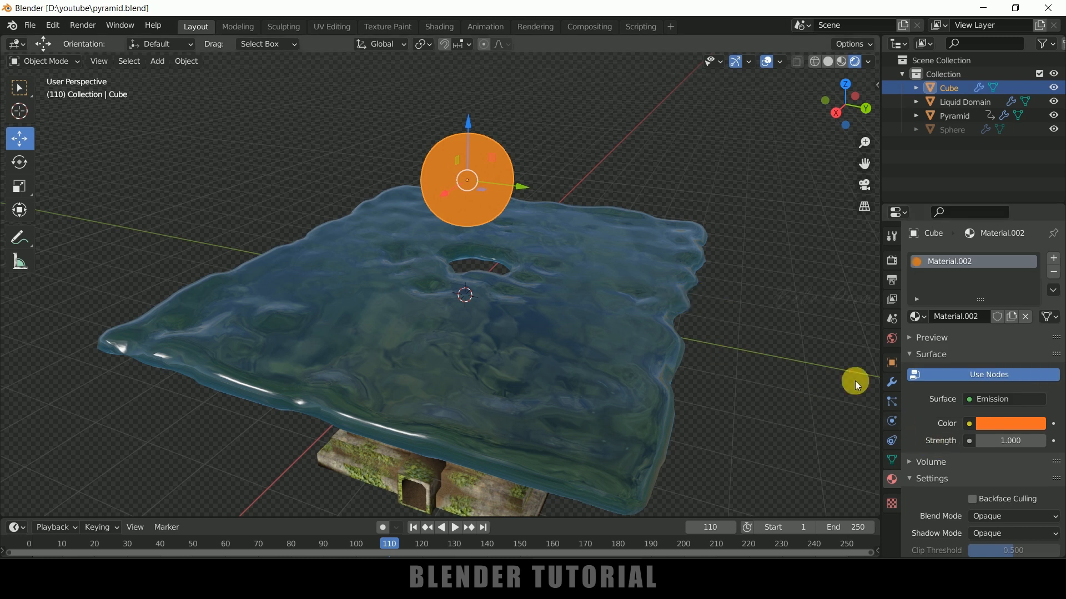
Enable Ambient Occlusion in the Eevee render settings and set its distance to 1.54 m.
left_click(892, 261)
left_click(920, 352)
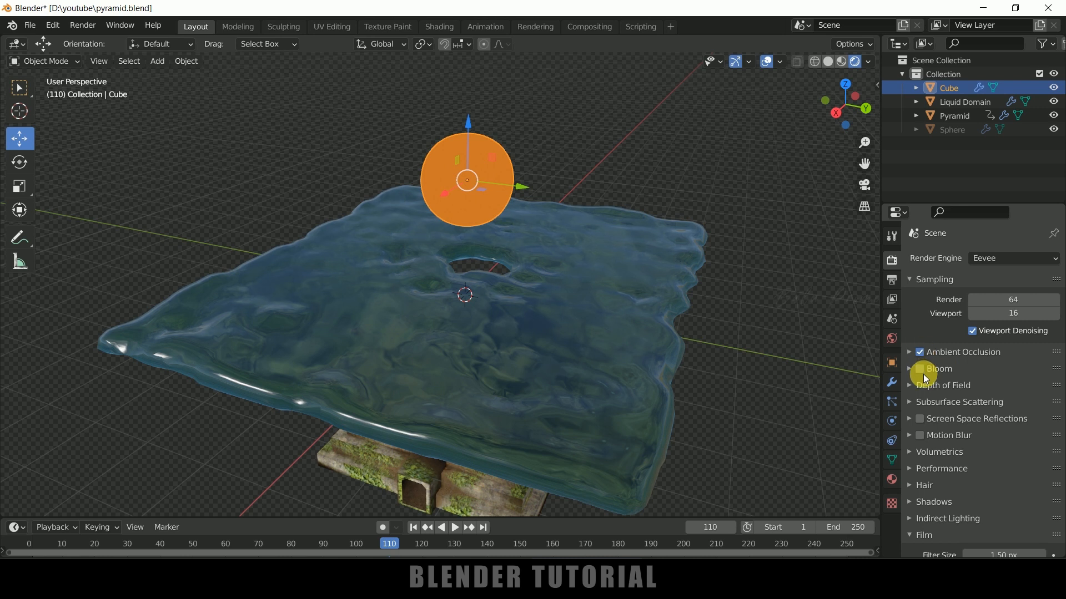
left_click(912, 352)
mouse_move(1004, 372)
left_mouse_down()
mouse_move(1018, 372)
mouse_move(991, 372)
left_mouse_up()
scroll(985, 440, "down", 3)
Enable Bloom and Screen Space Reflections for the Eevee render.
left_click(920, 387)
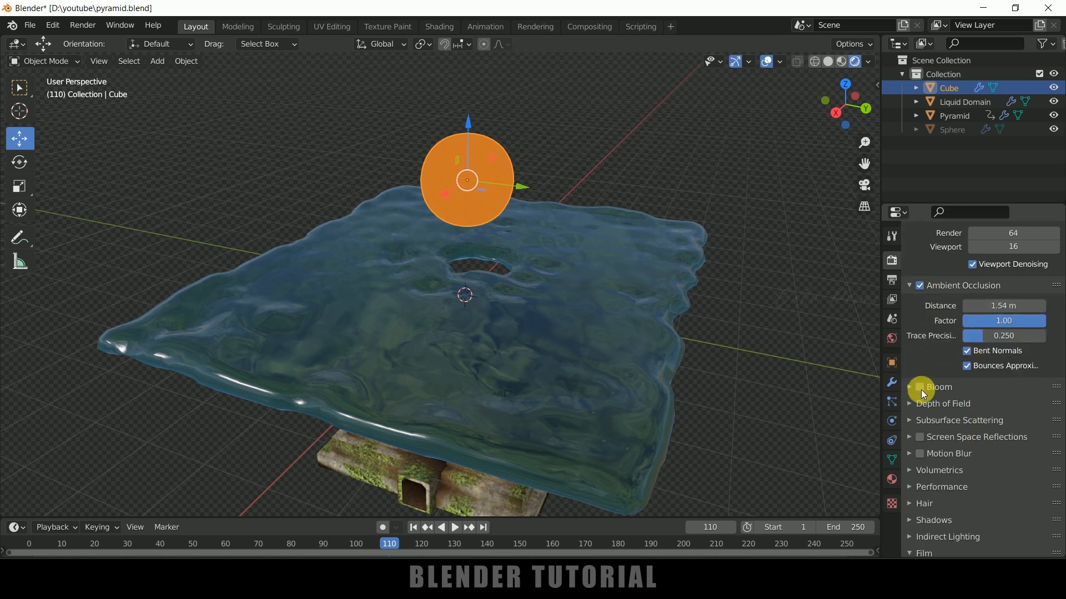
left_click(917, 441)
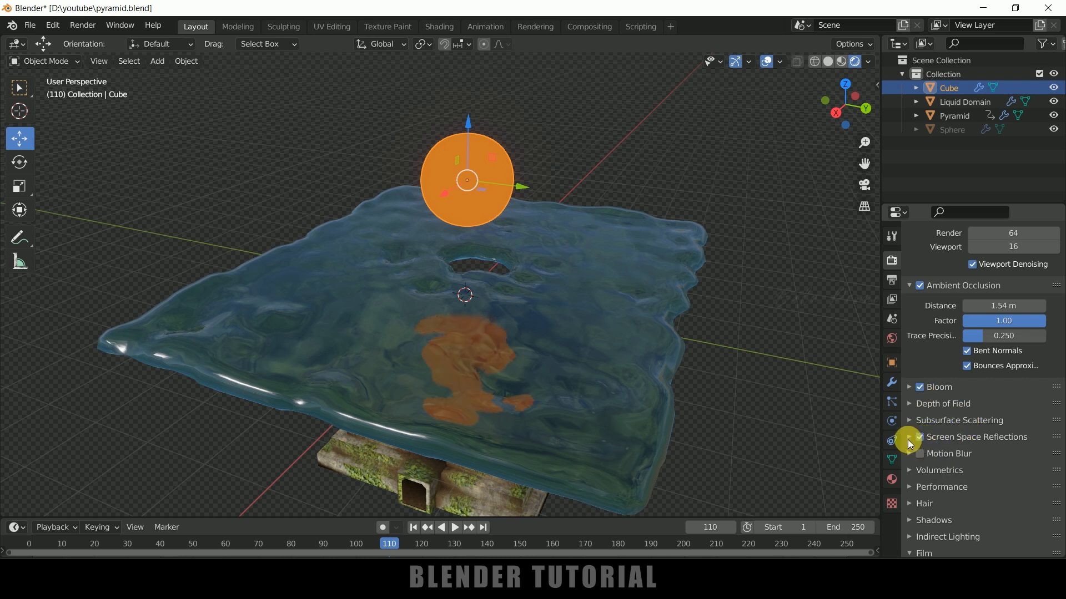
left_click(909, 439)
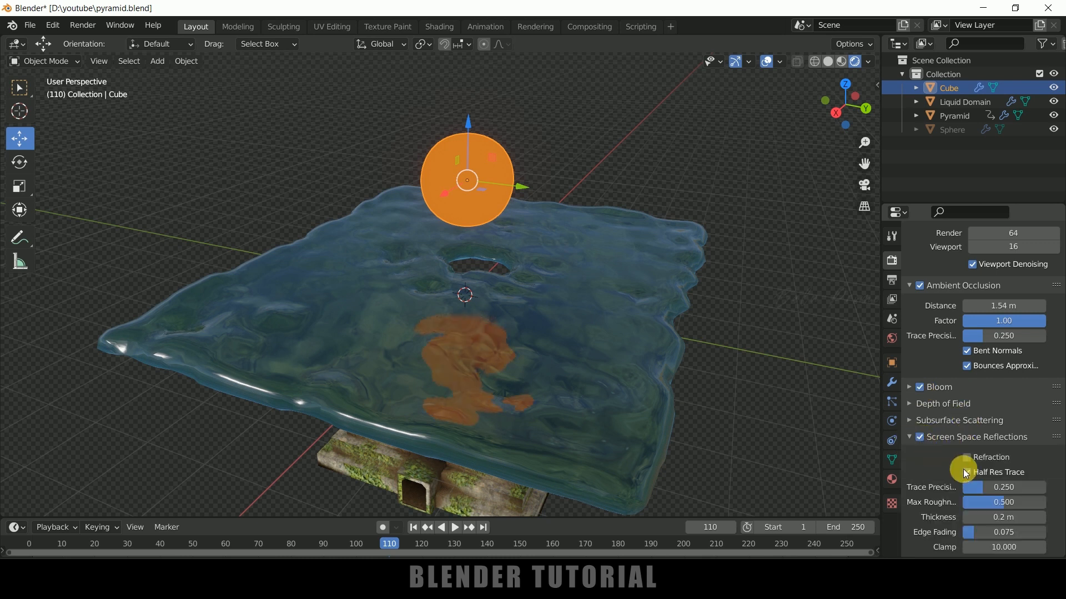
left_click(911, 439)
scroll(933, 361, "down", 3)
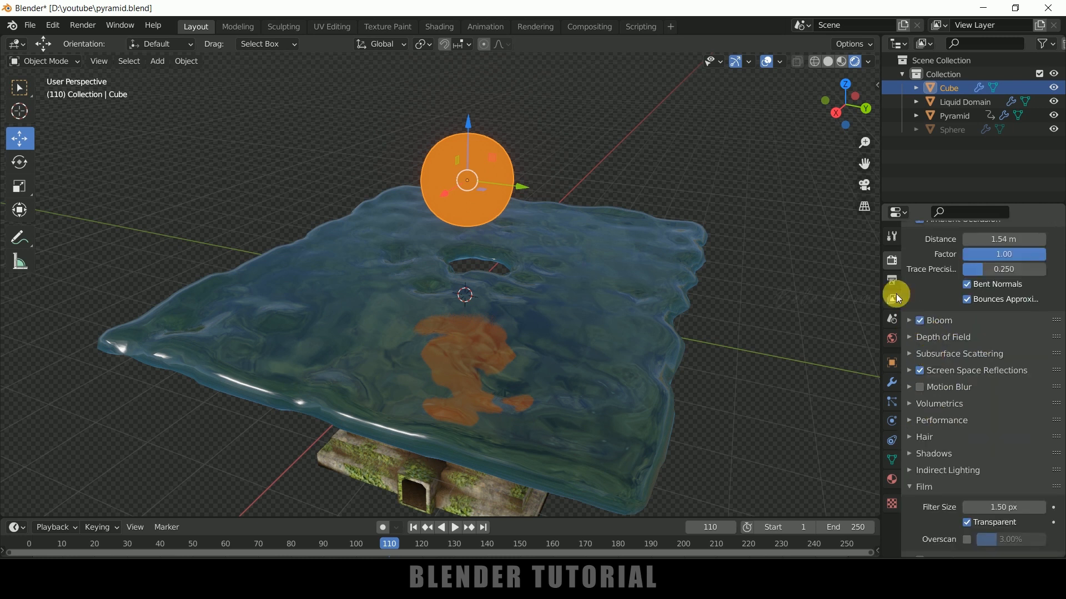
Set the emission strength of the orange sphere's material to 4.1.
left_click(893, 479)
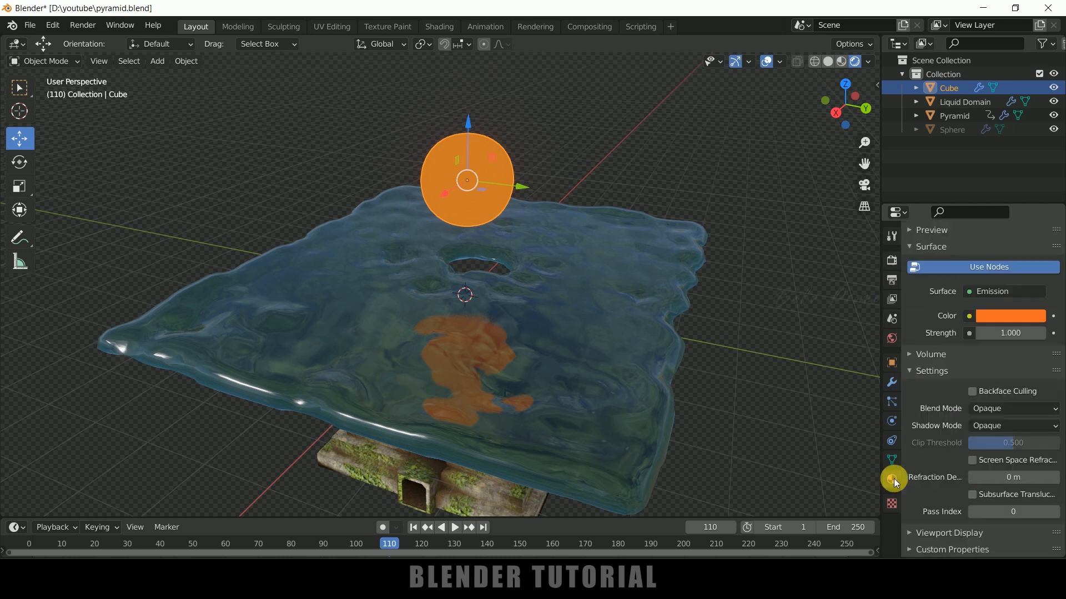
left_click_drag(998, 338, 1049, 338)
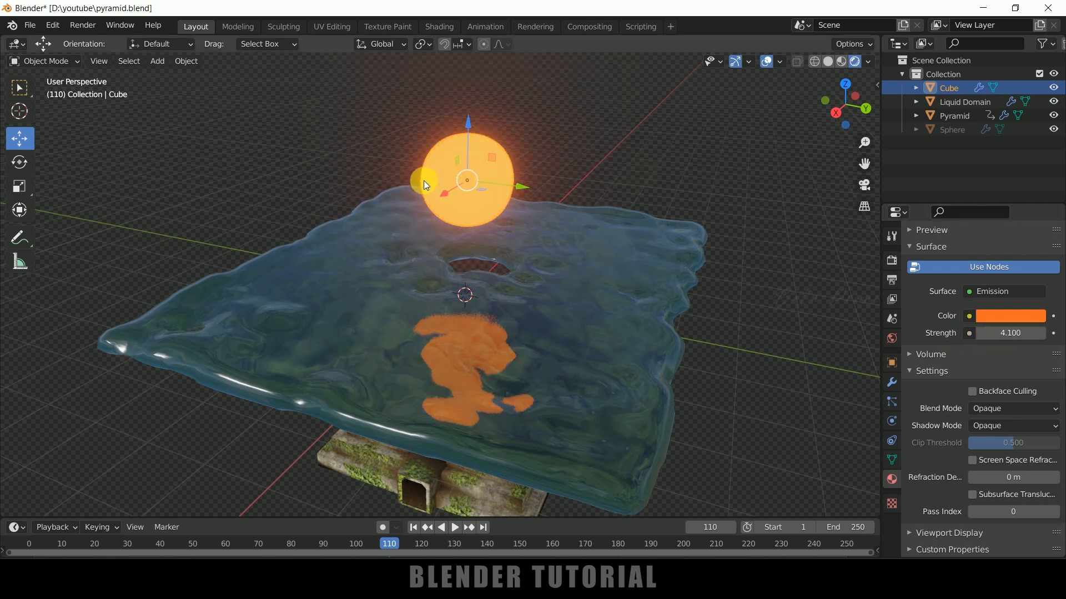
middle_click_drag(487, 187, 561, 281)
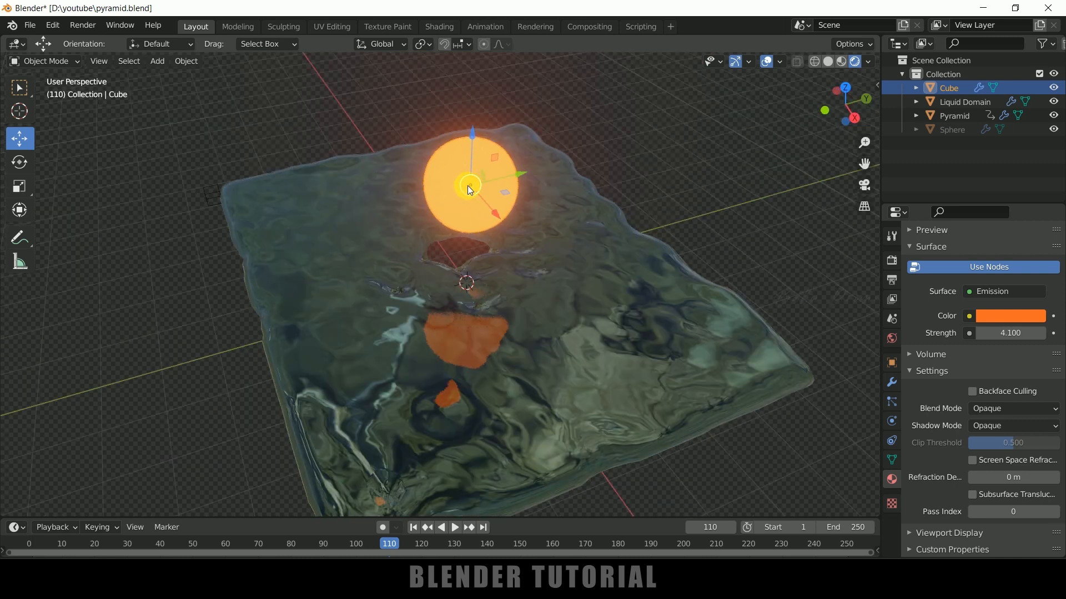
Move the glowing sphere away from the centre towards a back corner of the water and scale it up.
key("g")
left_click(183, 147)
scroll(405, 269, "up", 4)
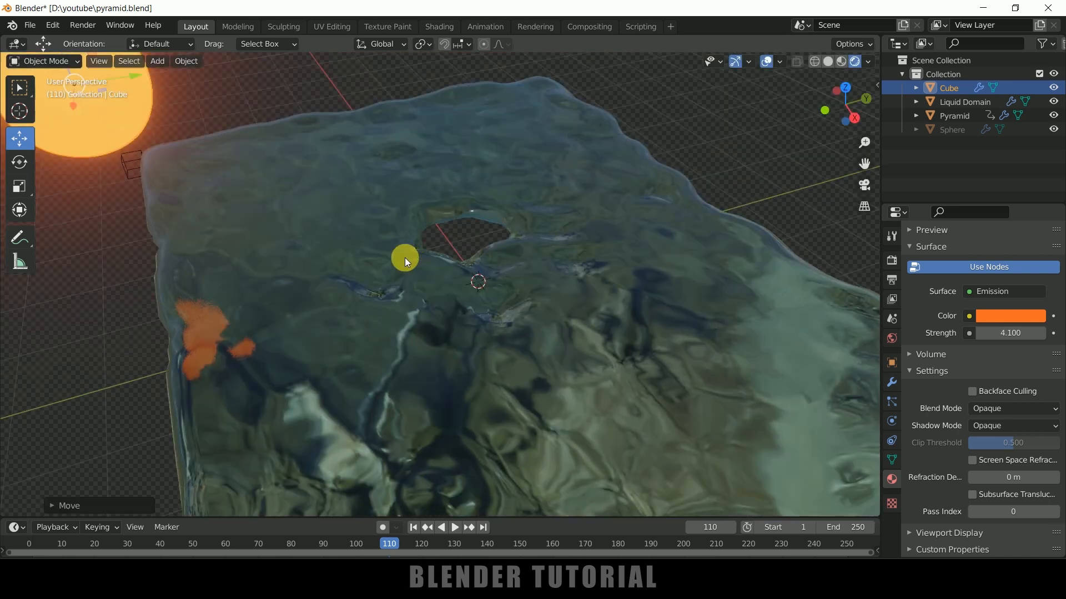
scroll(370, 244, "down", 4)
key("s")
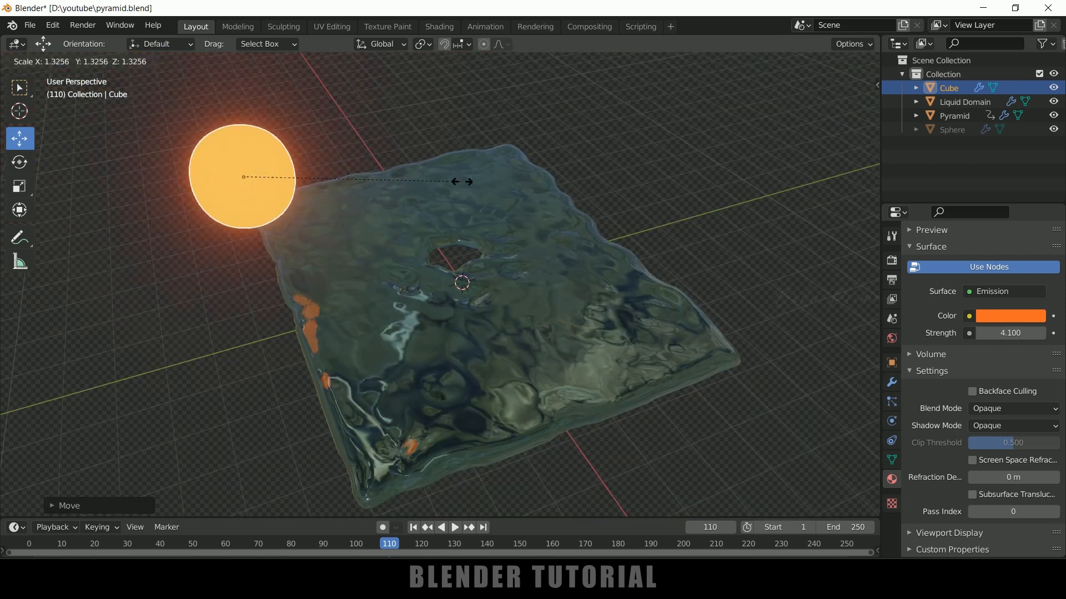
left_click(507, 267)
middle_click_drag(507, 267, 448, 214)
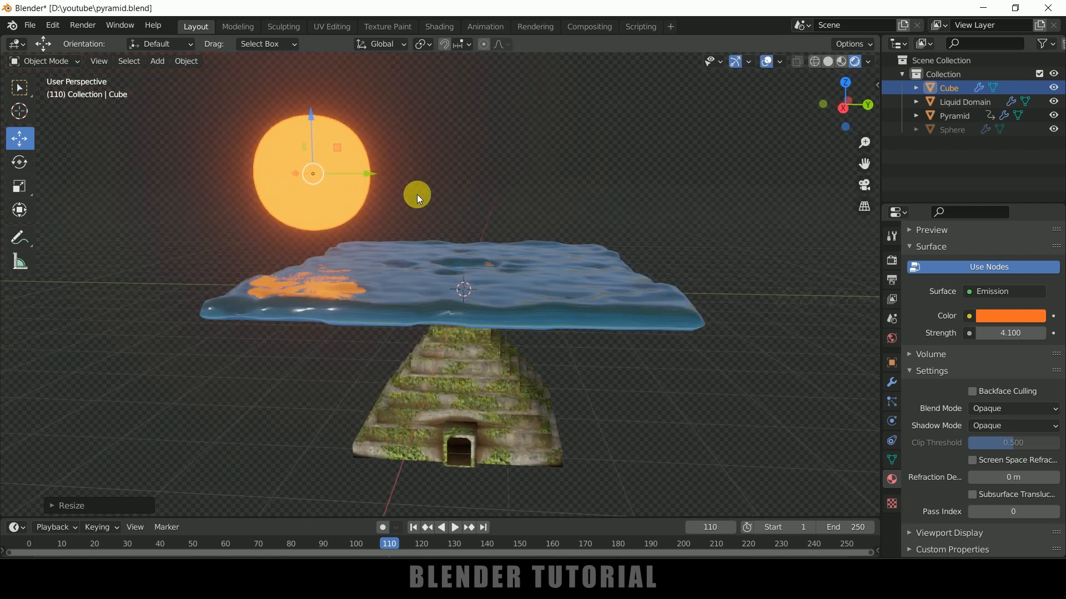
Lower the glowing sphere and shift it behind the far edge of the water so it sits like a setting sun.
left_click_drag(309, 112, 348, 227)
left_click_drag(428, 233, 470, 239)
middle_click_drag(471, 239, 618, 350)
left_click_drag(191, 229, 232, 239)
middle_click_drag(393, 265, 438, 174)
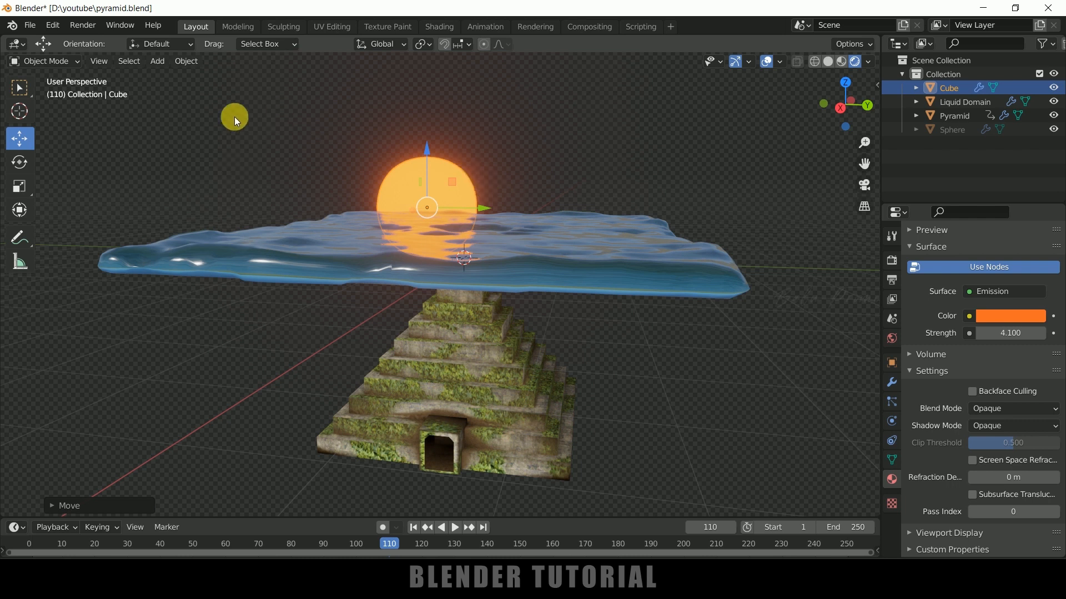
Add a Sun light, raise it above the water and move it along Y to one side of the scene.
left_click(160, 62)
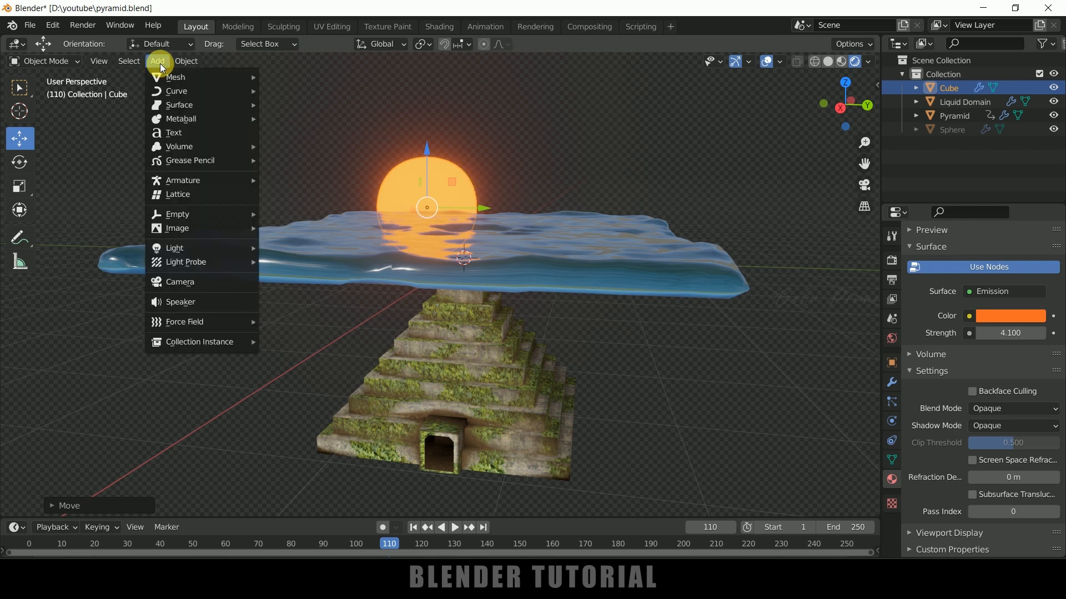
mouse_move(198, 248)
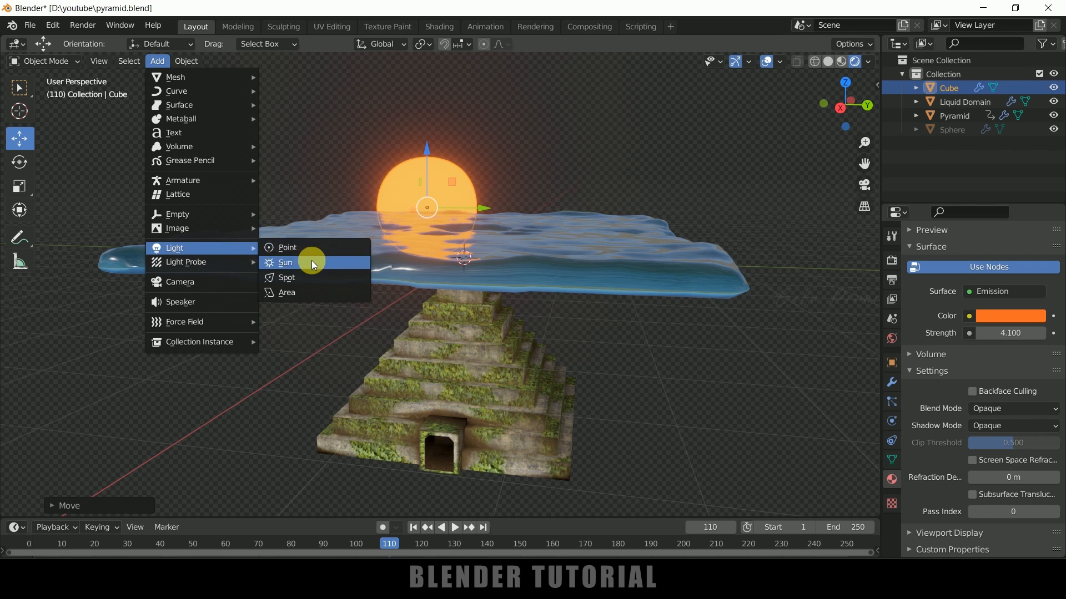
left_click(311, 262)
left_click_drag(461, 208, 468, 75)
left_click_drag(522, 130, 716, 131)
Set the Sun light's strength to 10 and rotate it so it shines diagonally down across the pyramid.
left_click(996, 349)
type("10")
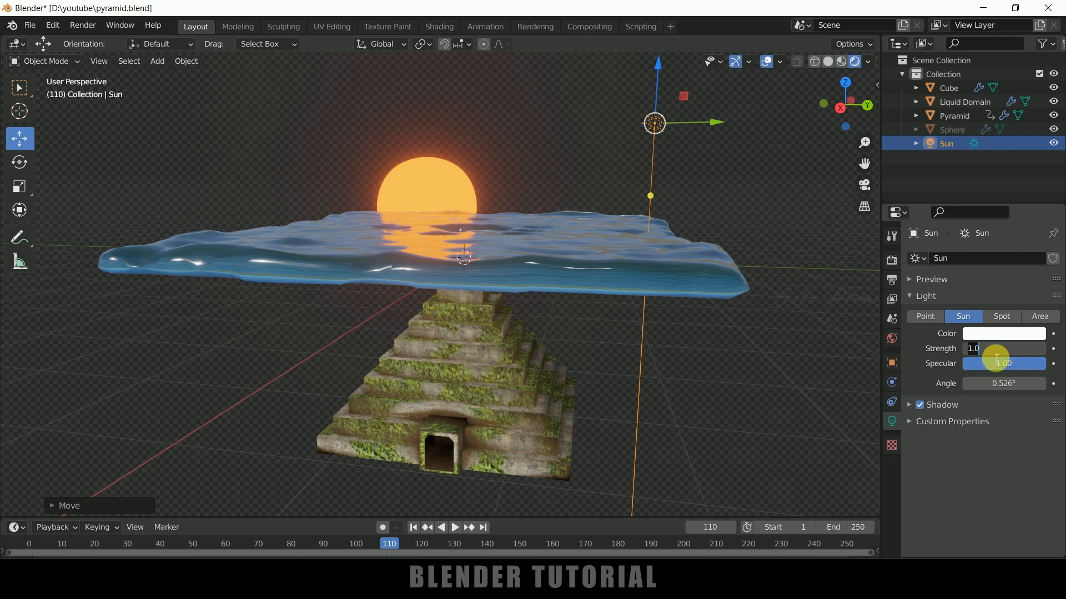
key("Return")
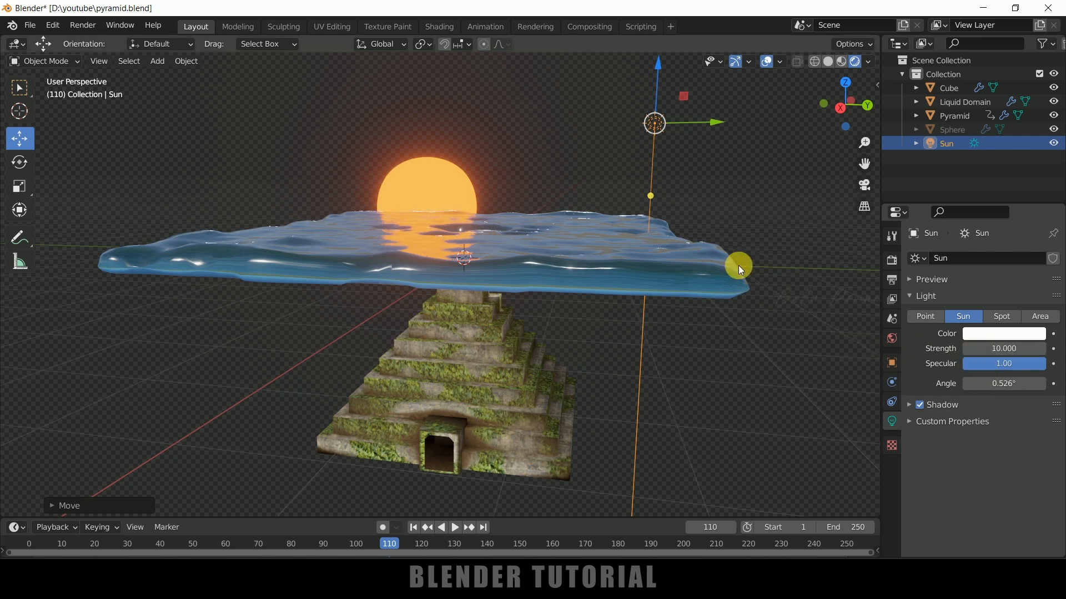
key("r")
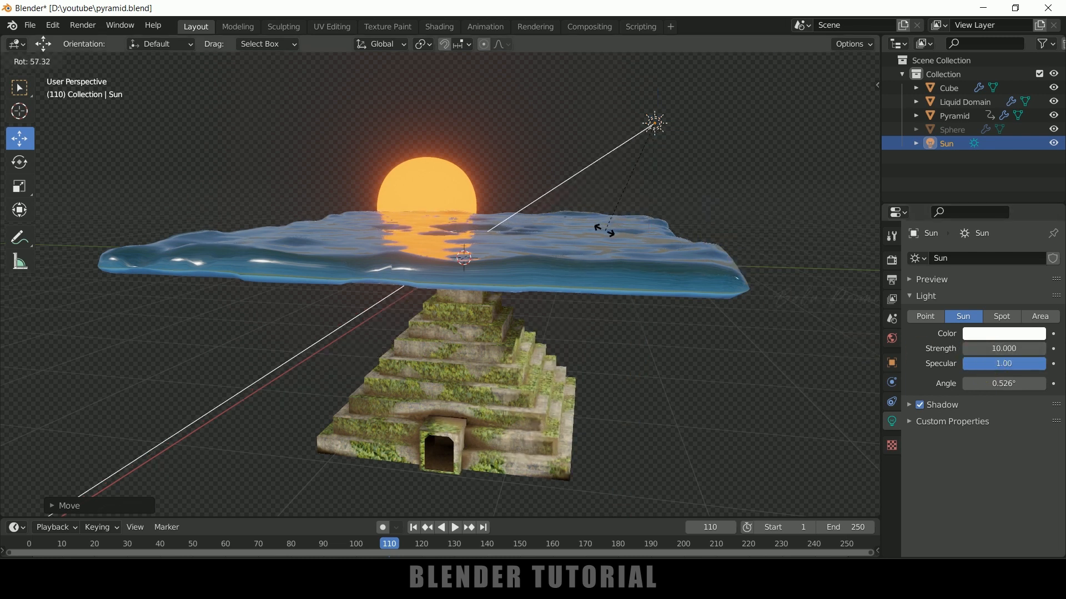
left_click(595, 235)
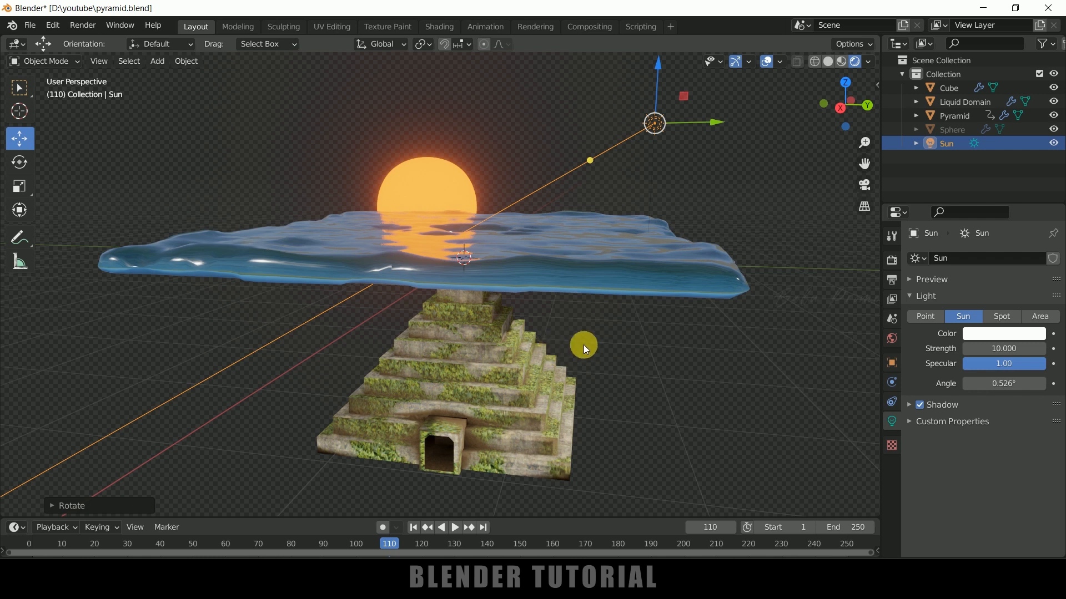
middle_click_drag(590, 337, 596, 362)
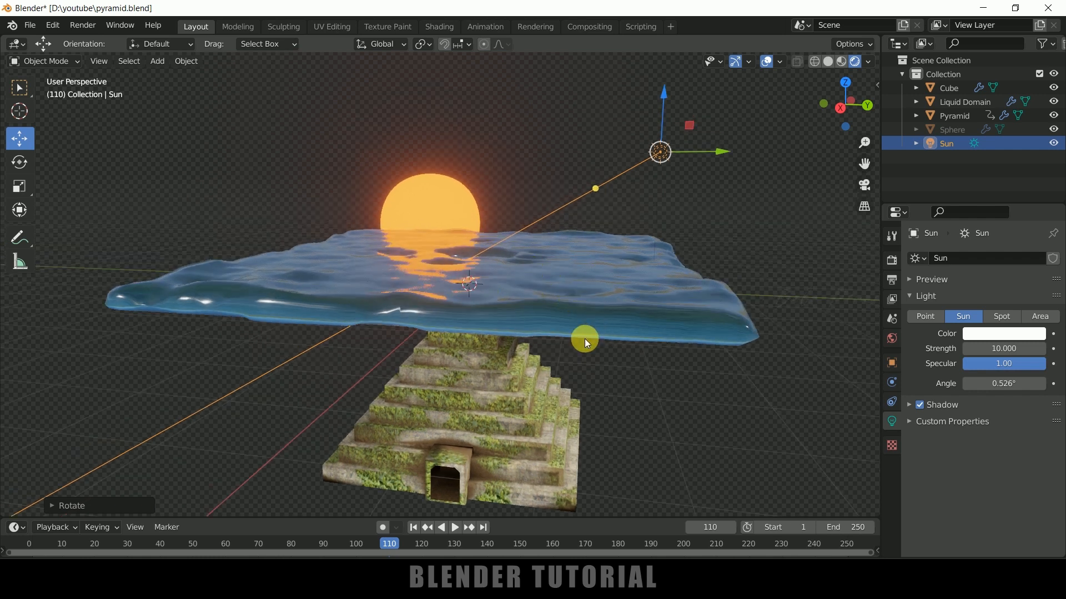
Add a camera and align it to the current view of the water, sphere and pyramid.
left_click(162, 67)
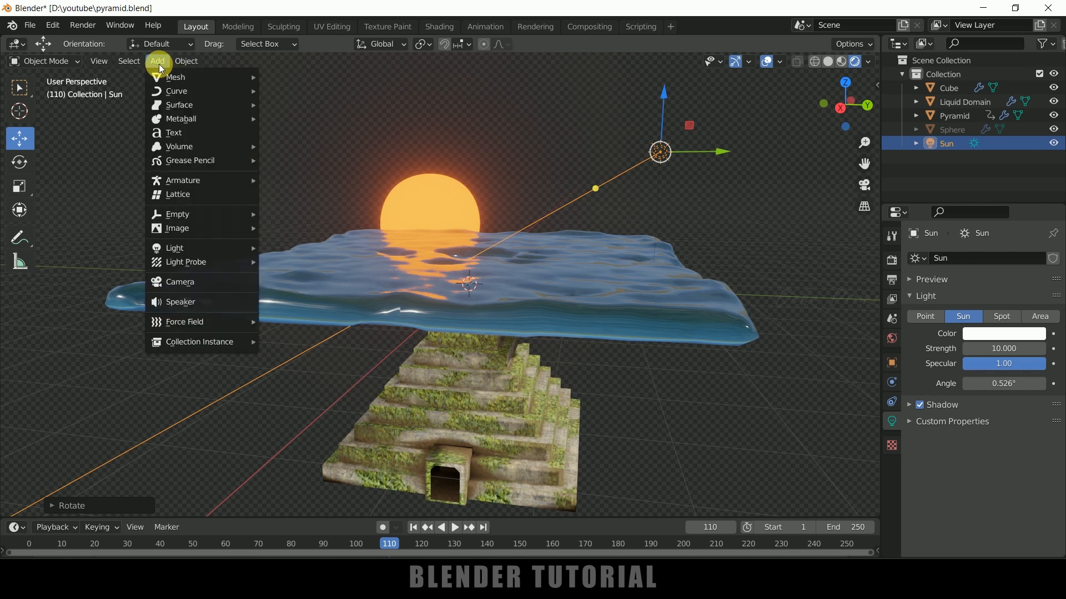
left_click(201, 283)
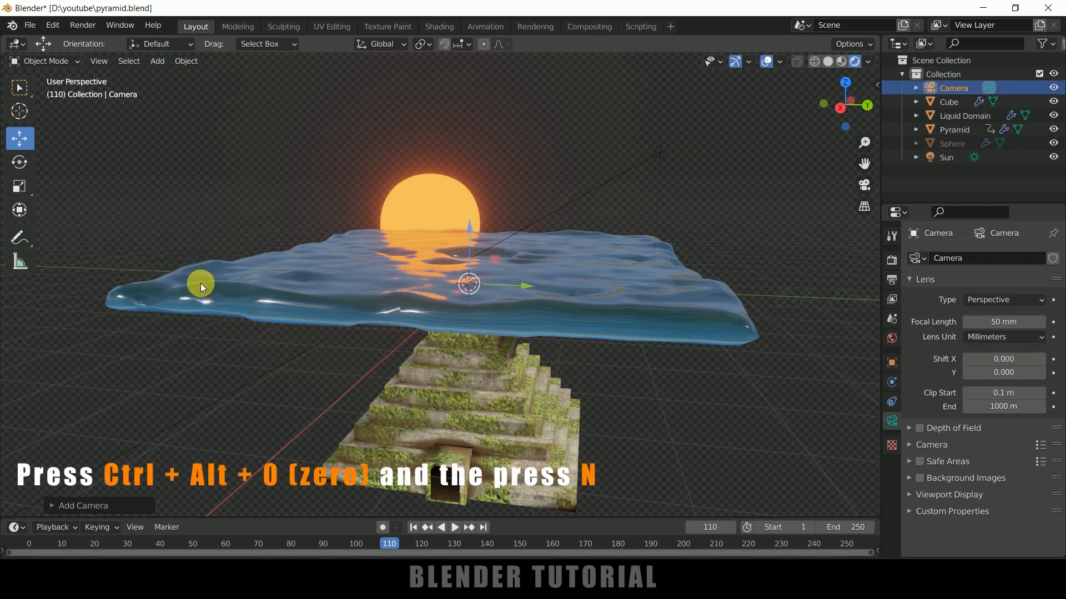
key("ctrl+alt+KP_0")
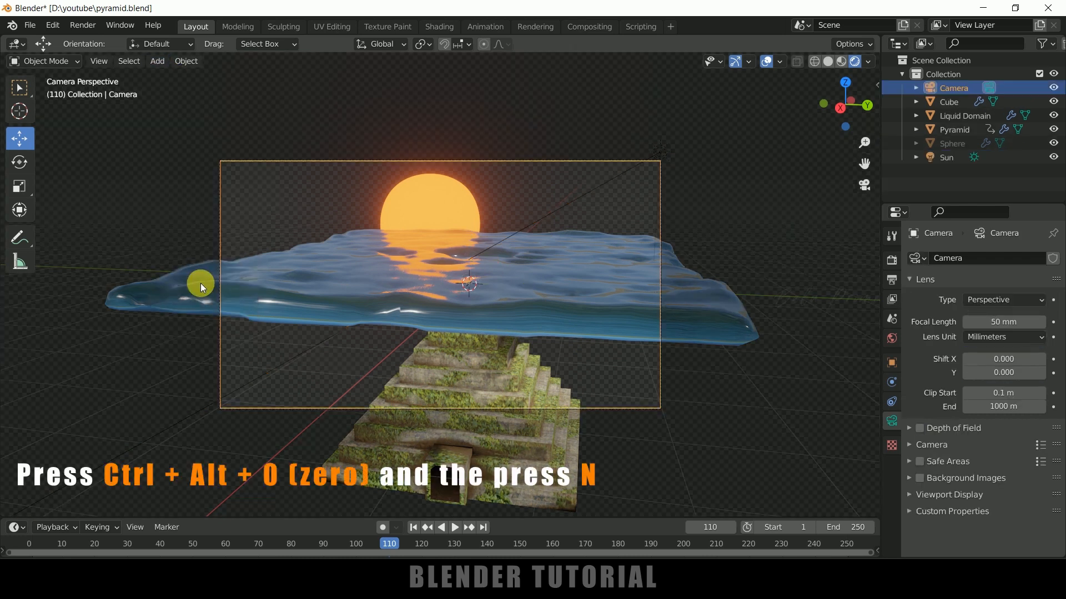
Lock the camera to the view, frame the water surface with the glowing sphere behind it, and save the file.
key("n")
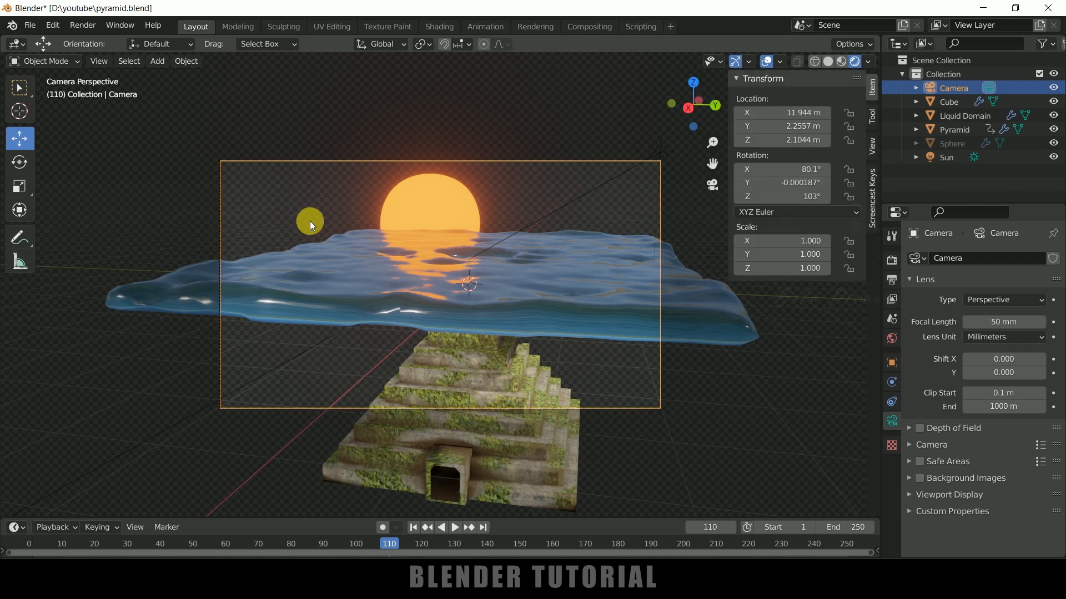
left_click(875, 145)
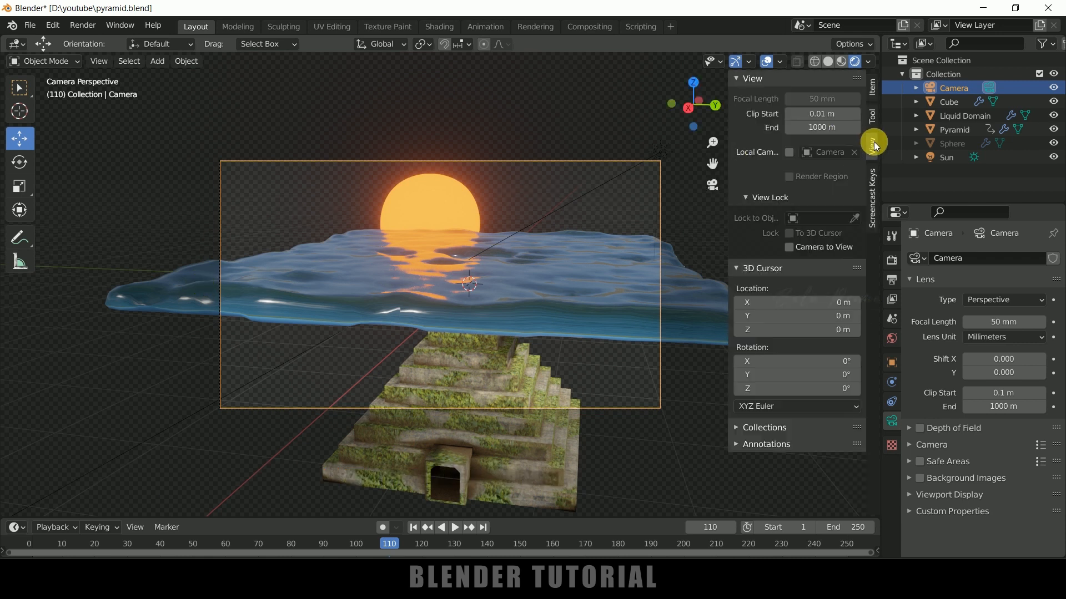
left_click(788, 248)
middle_click_drag(584, 267, 566, 314)
scroll(571, 311, "up", 2)
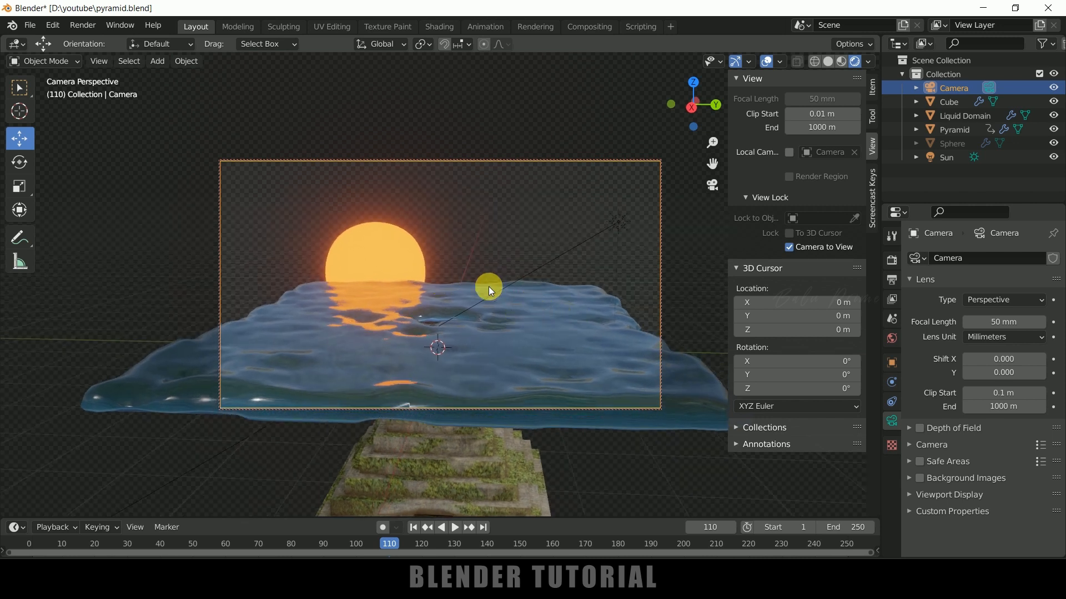
key("ctrl+s")
Try the Cycles render engine with GPU Compute as the device, and switch back to Eevee.
left_click(892, 260)
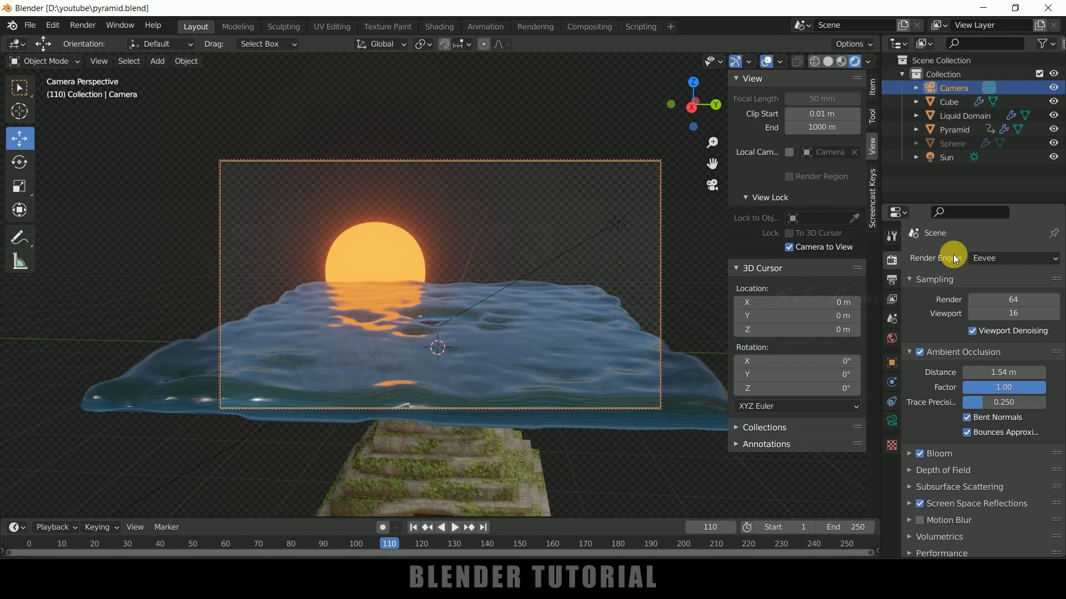
left_click(996, 256)
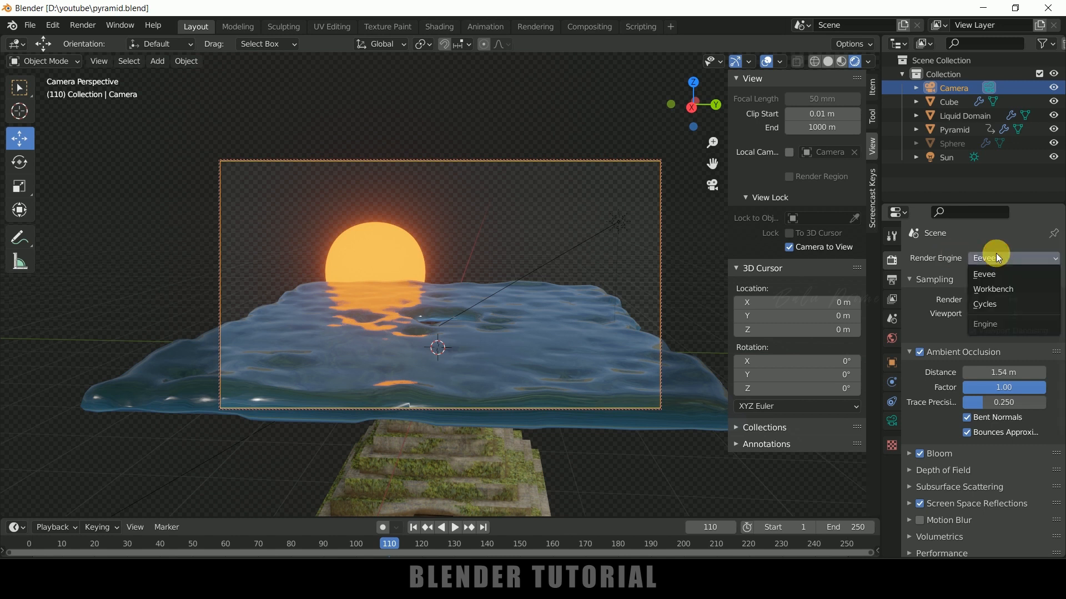
left_click(992, 299)
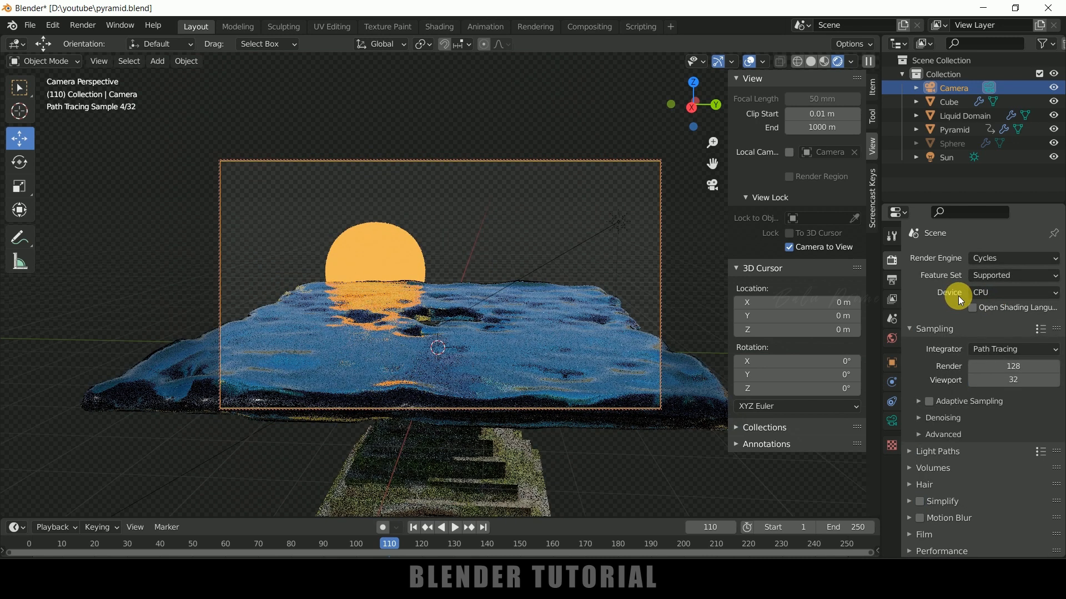
left_click(981, 293)
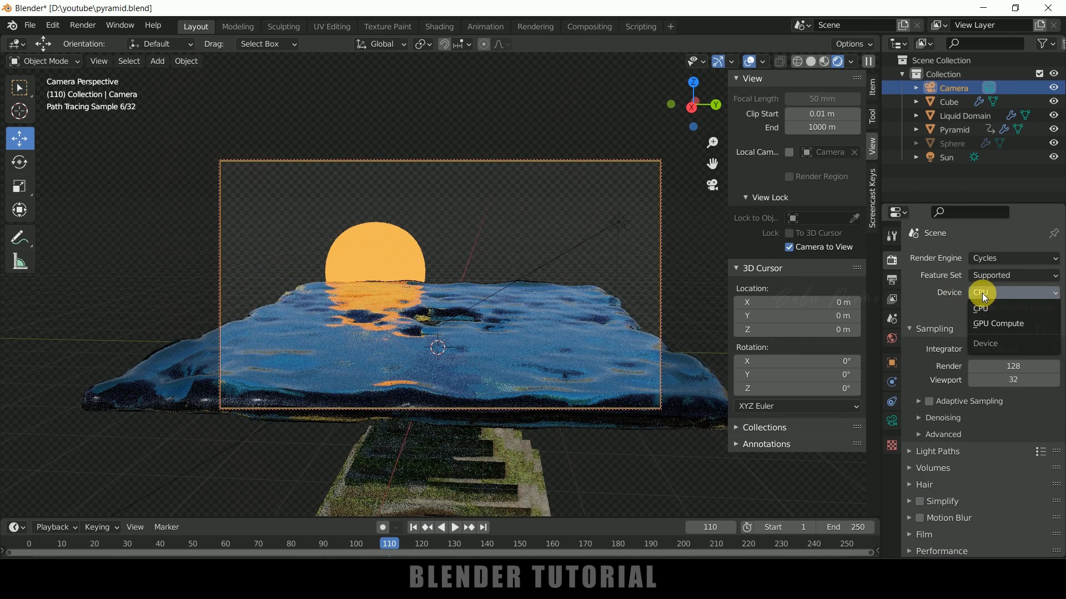
left_click(1003, 324)
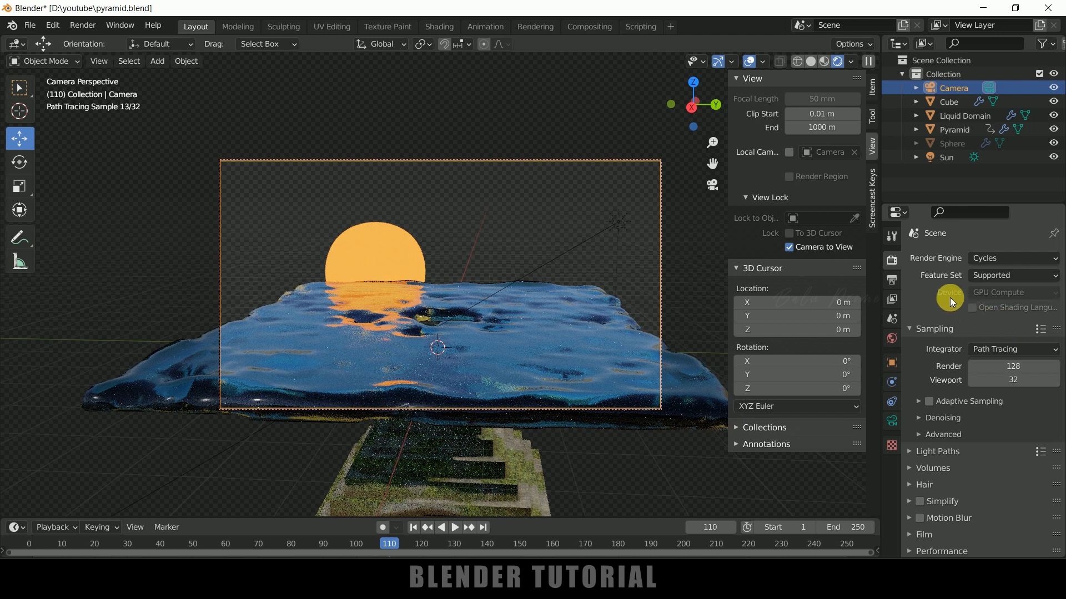
left_click(997, 260)
left_click(995, 269)
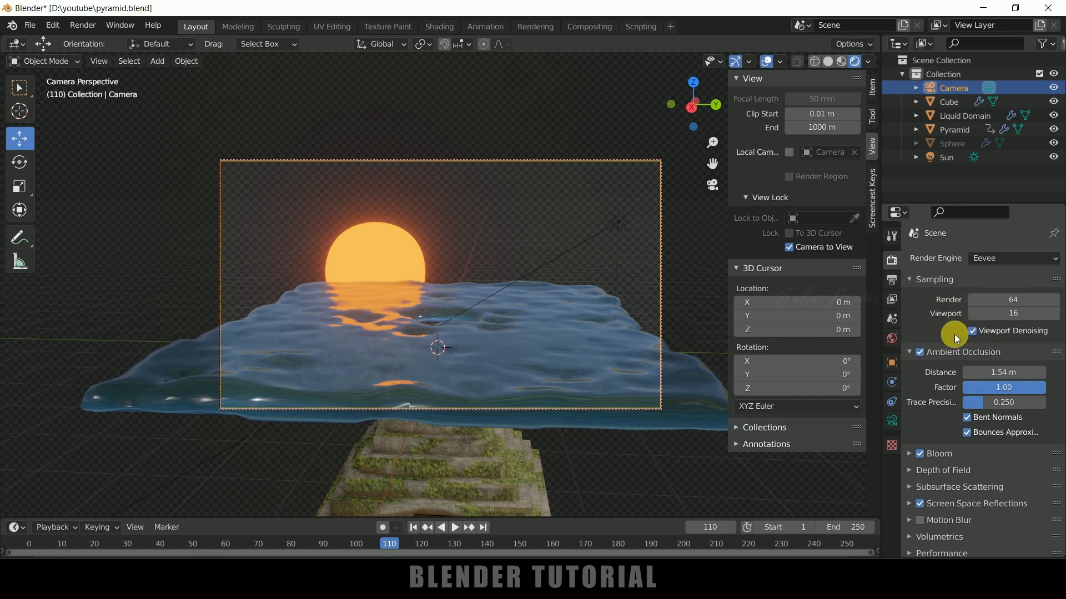
Enable Render Region in the scene's output dimensions.
scroll(980, 452, "down", 5)
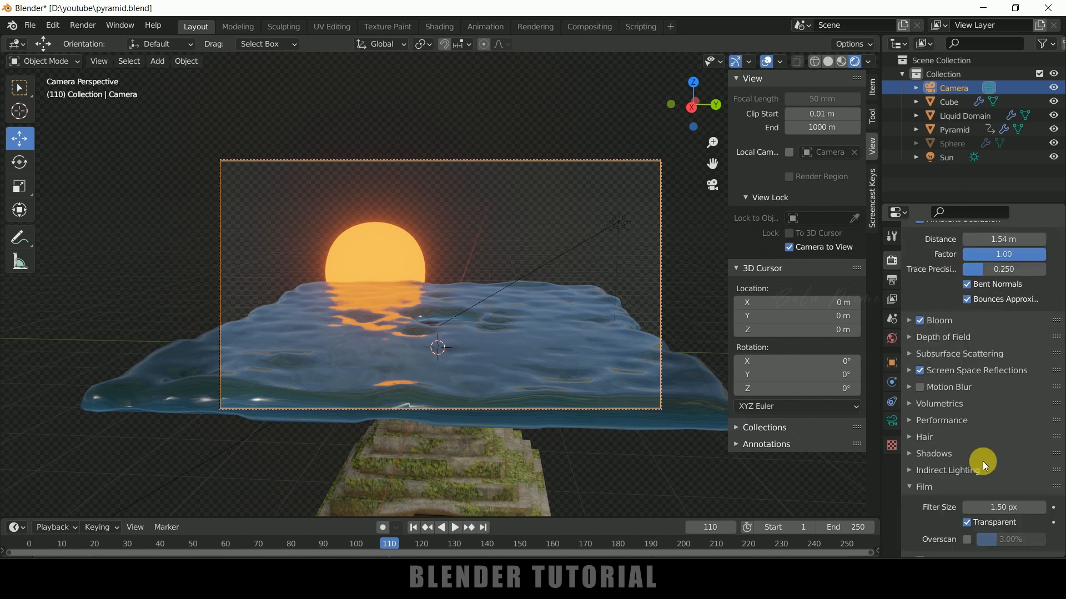
scroll(944, 444, "down", 3)
scroll(941, 507, "up", 8)
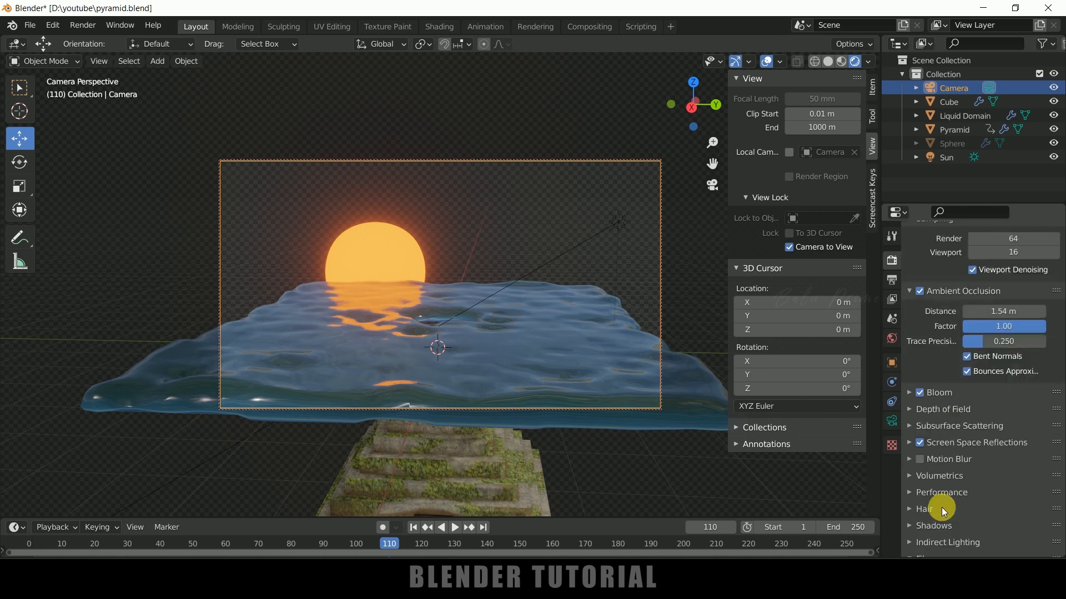
left_click(896, 281)
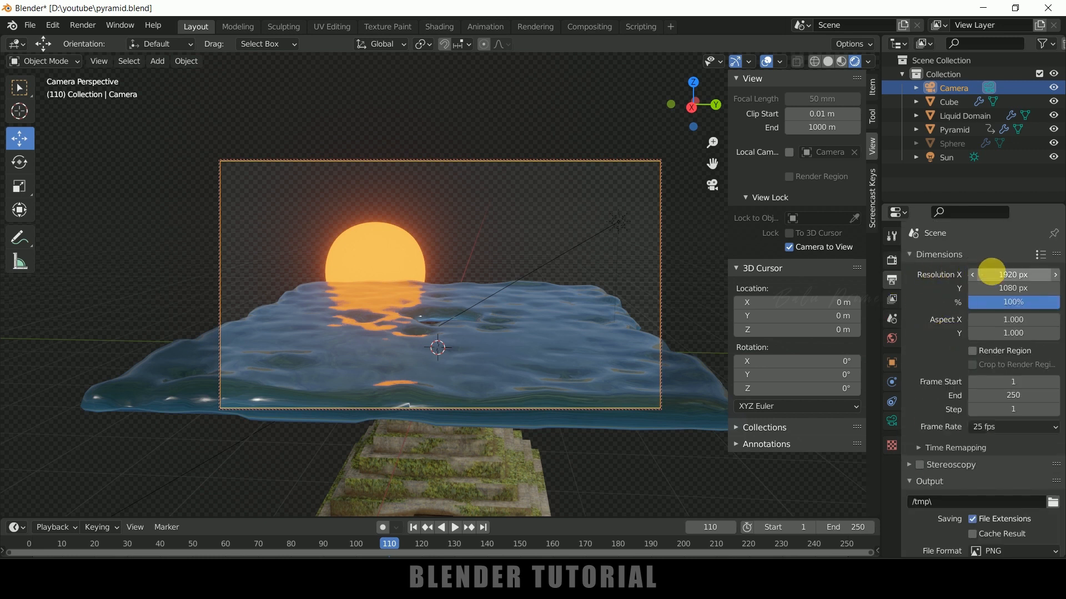
scroll(920, 297, "down", 1)
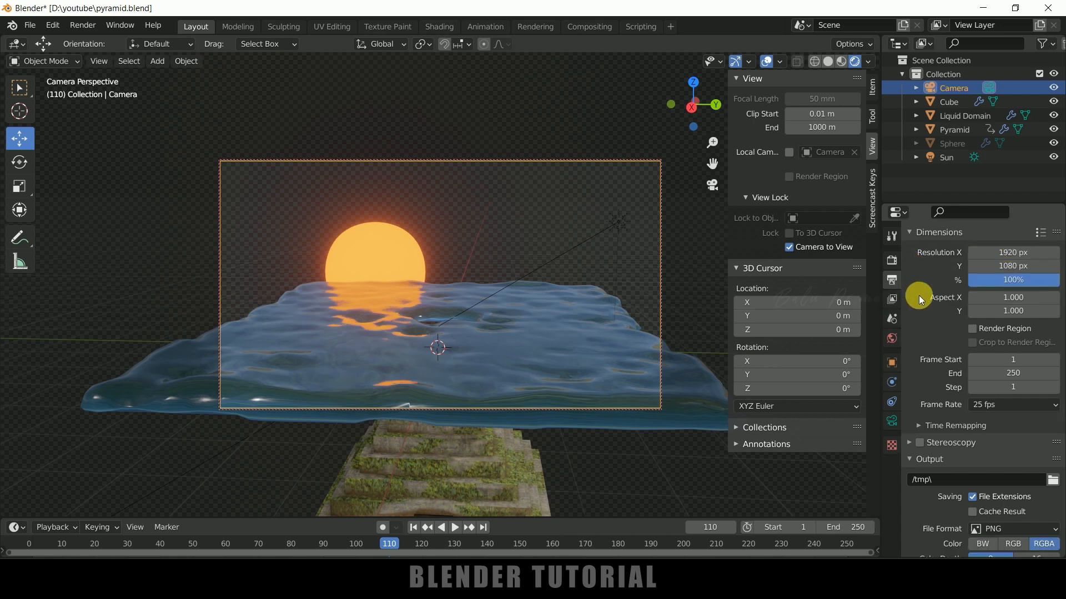
left_click(975, 329)
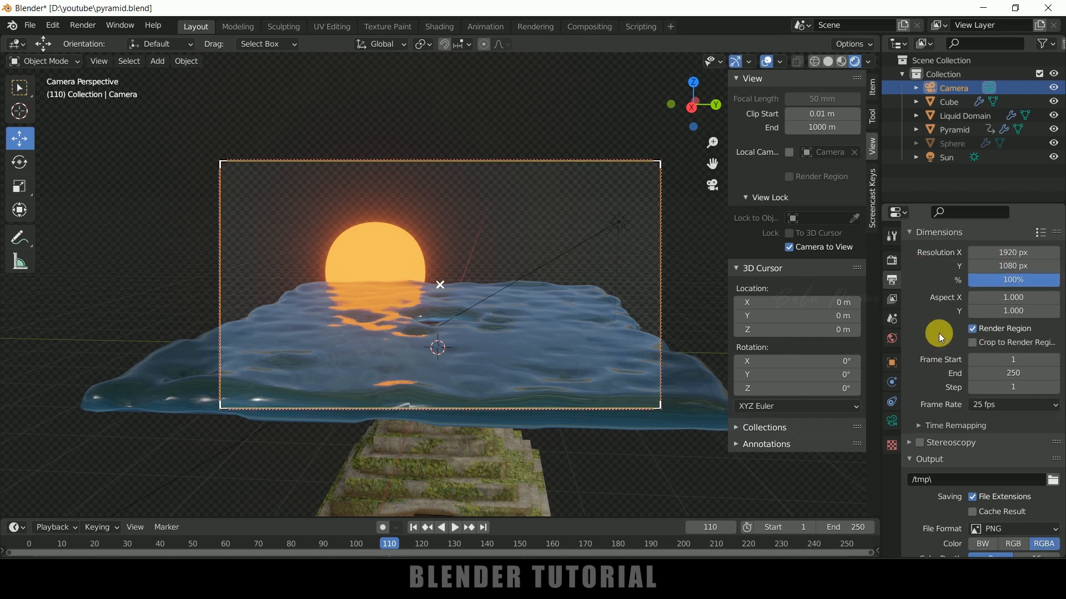
Set the output frame rate to 24 fps.
scroll(953, 325, "down", 3)
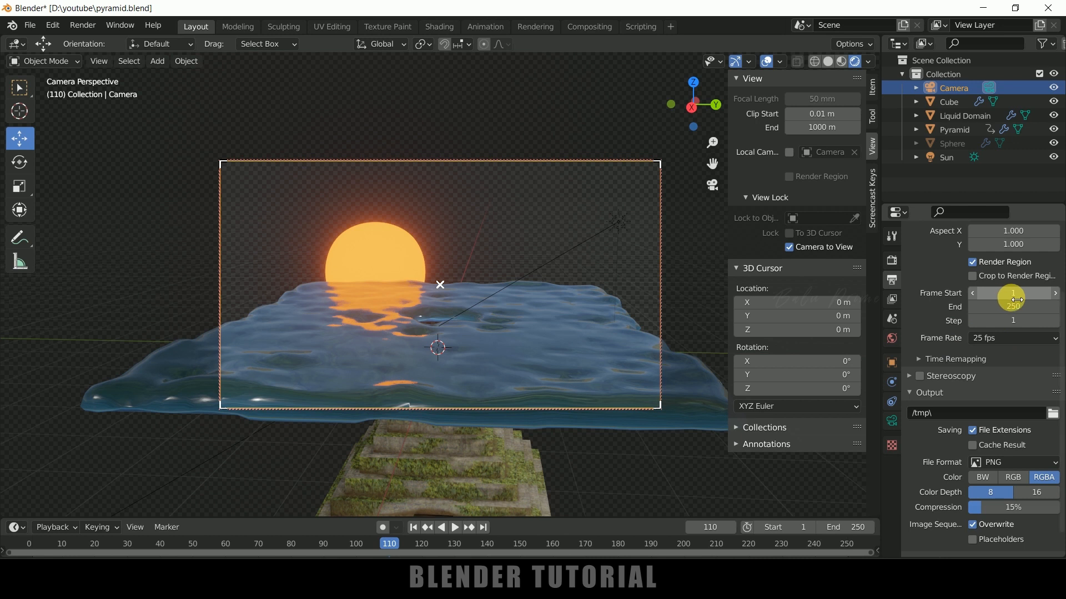
scroll(944, 323, "down", 1)
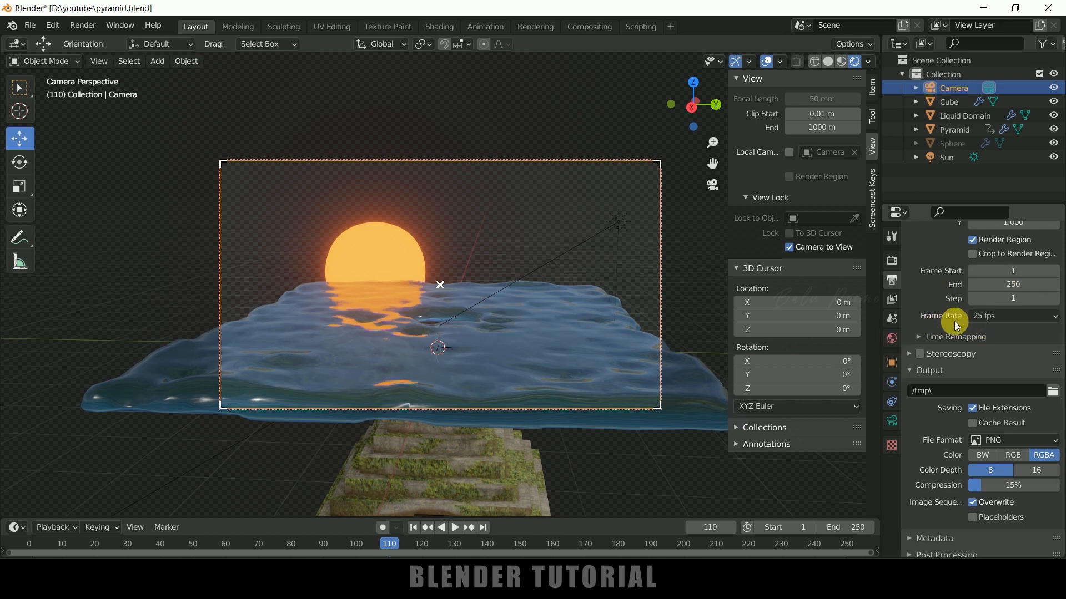
left_click(994, 319)
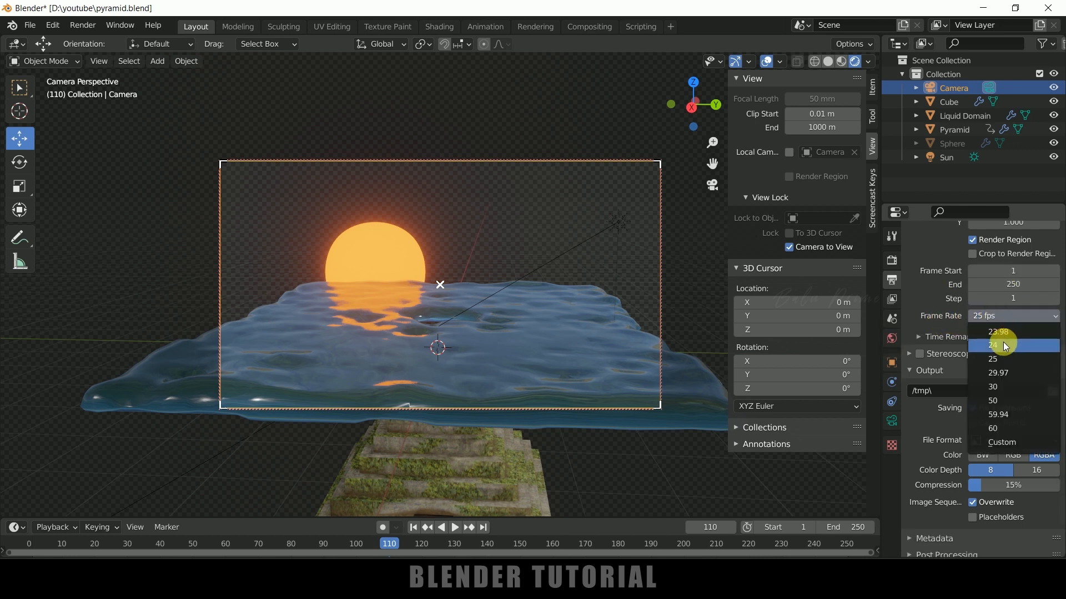
left_click(999, 345)
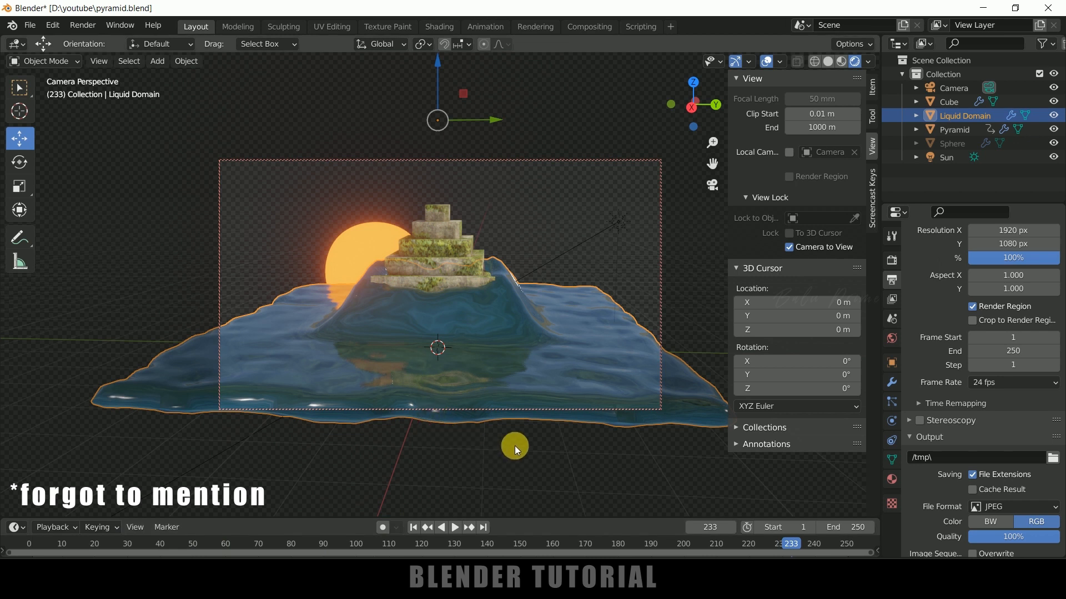
Set the start frame of the output range to 100.
left_click(1030, 343)
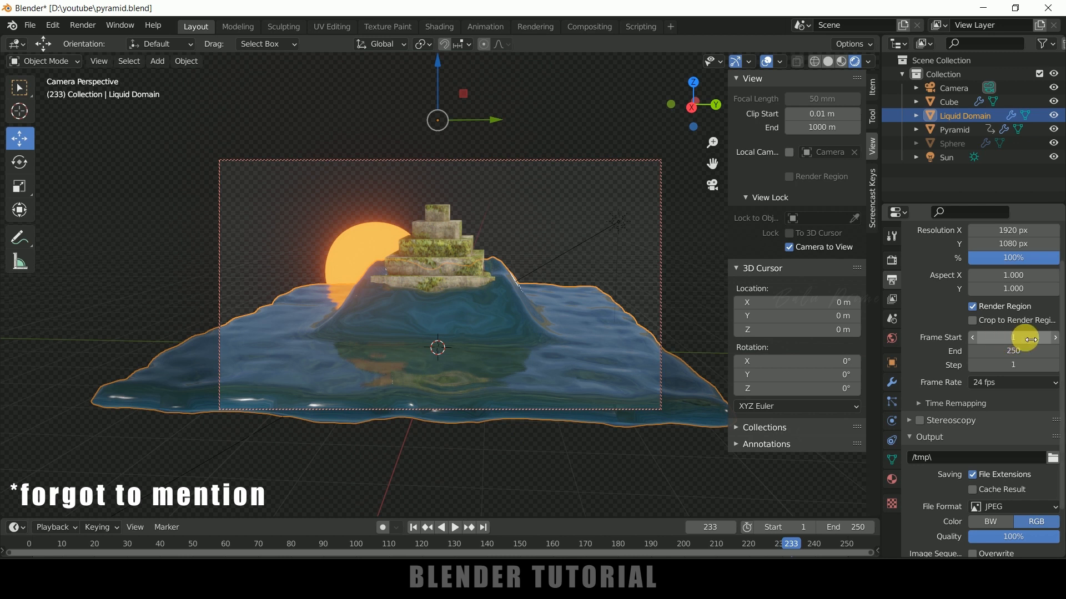
type("100")
key("Return")
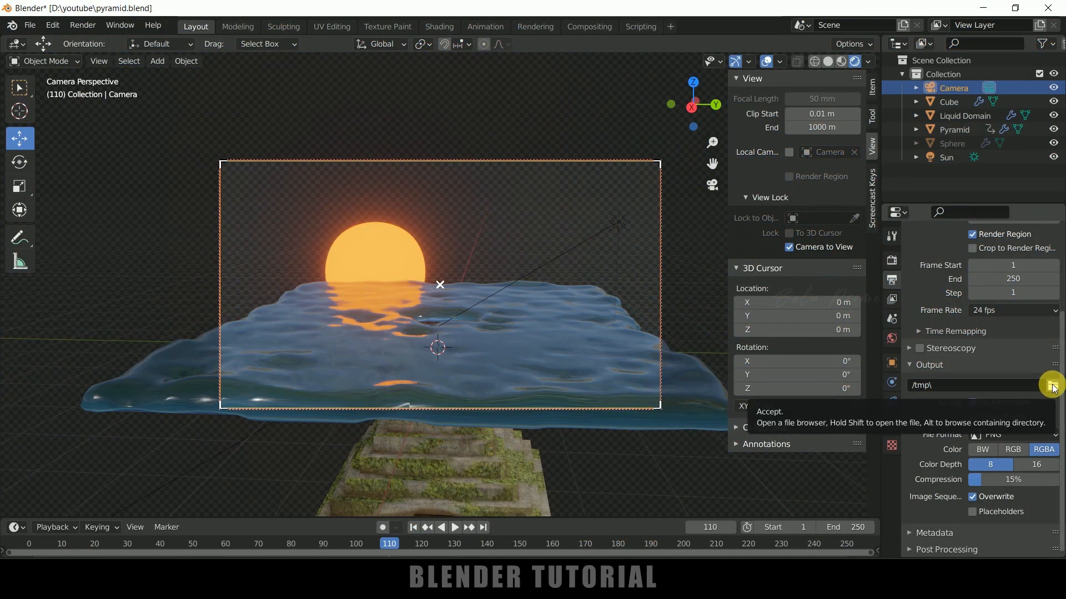
Set the output file format to JPEG with 100% quality, and disable overwriting of existing images in the sequence.
left_click(1021, 436)
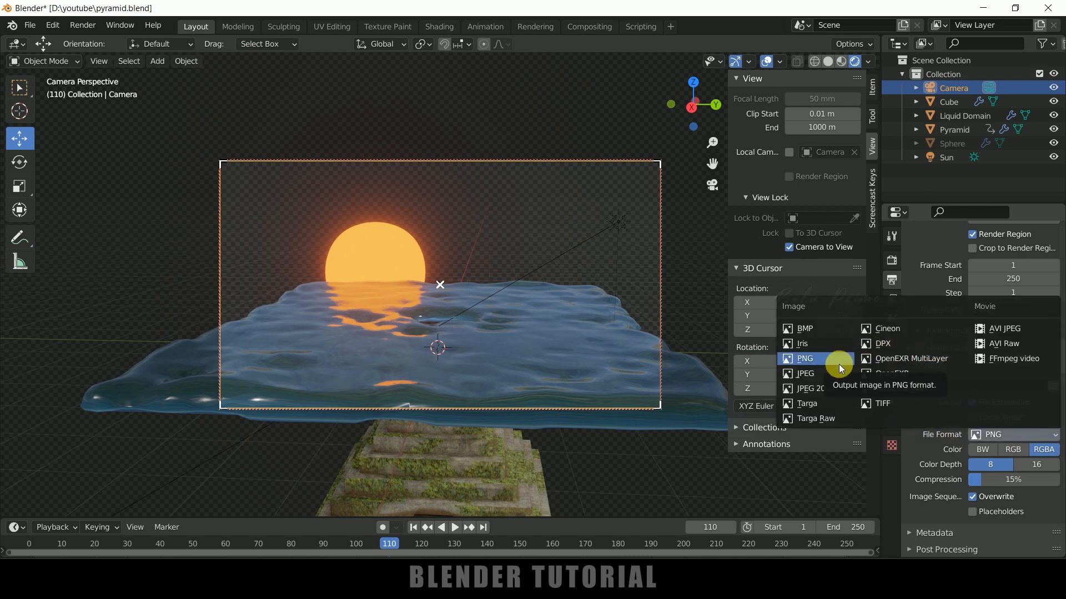
left_click(827, 373)
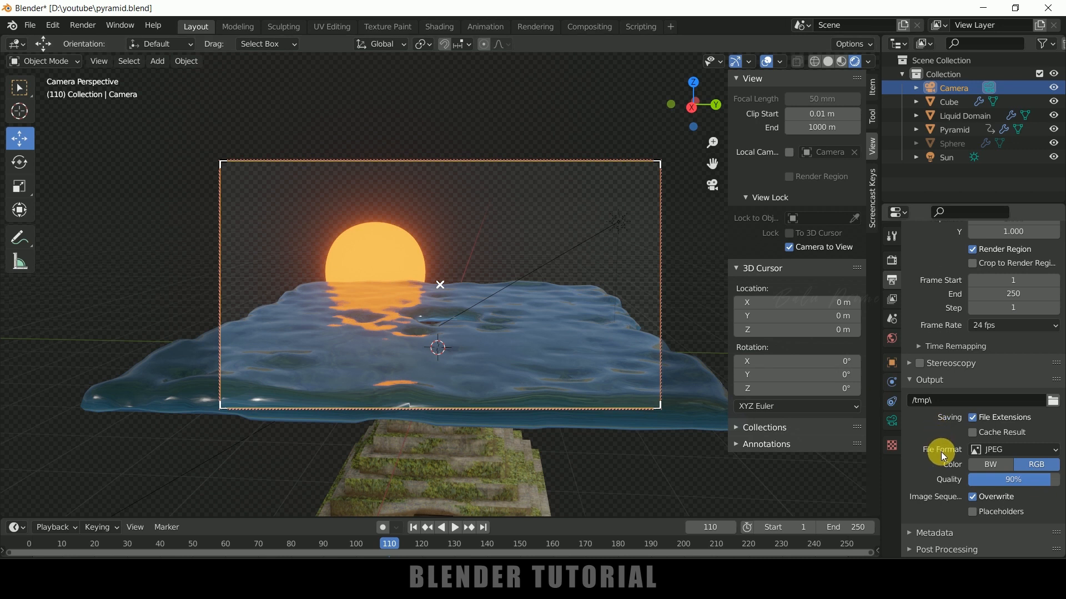
left_click_drag(1045, 479, 1058, 479)
left_click(971, 498)
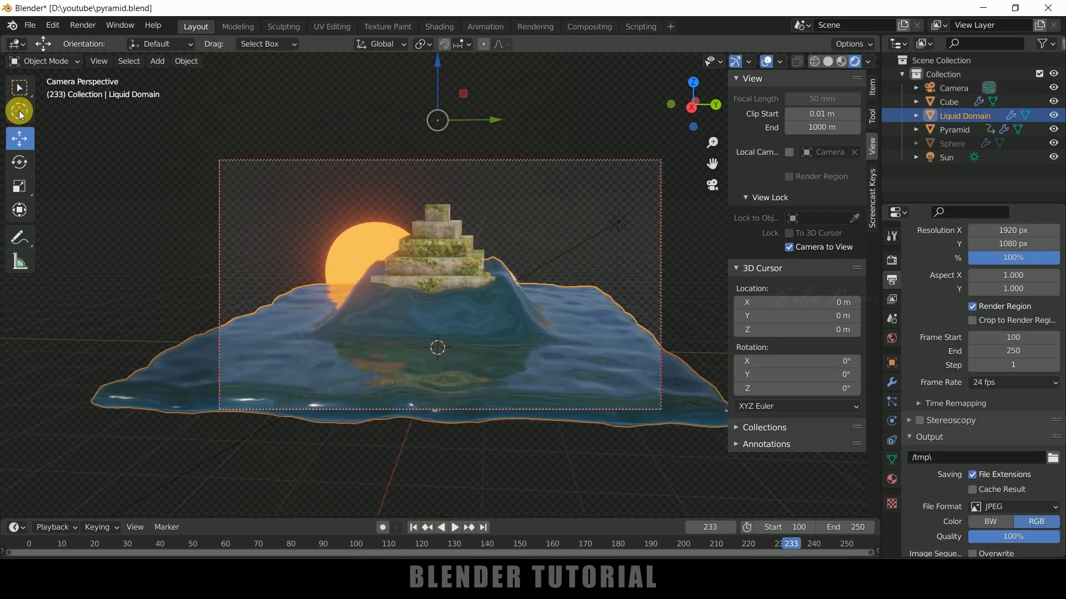
Render the pyramid and water scene as an animation.
left_click(82, 25)
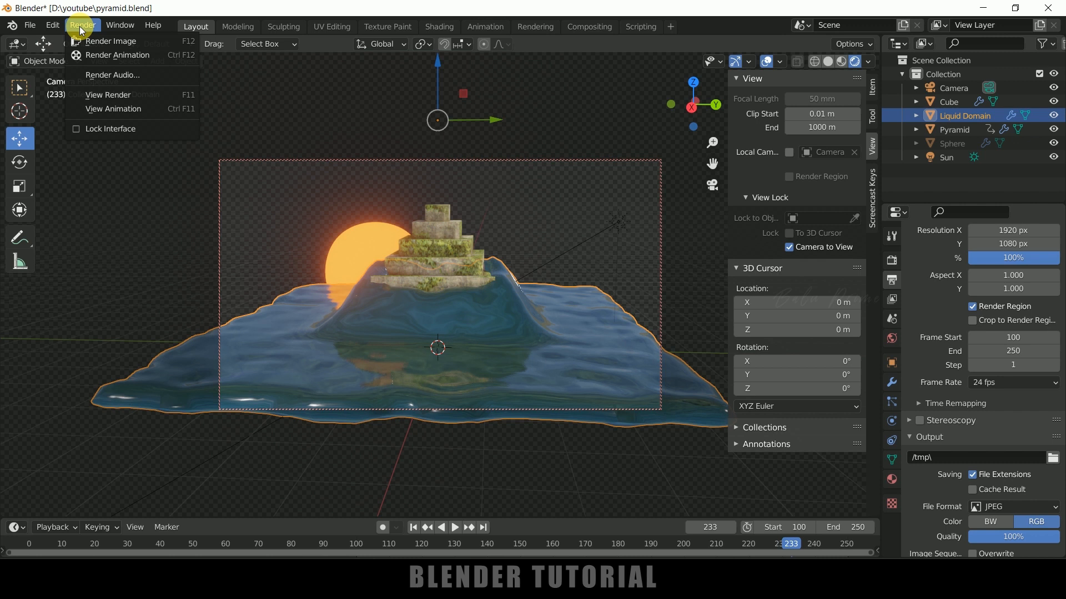
left_click(116, 56)
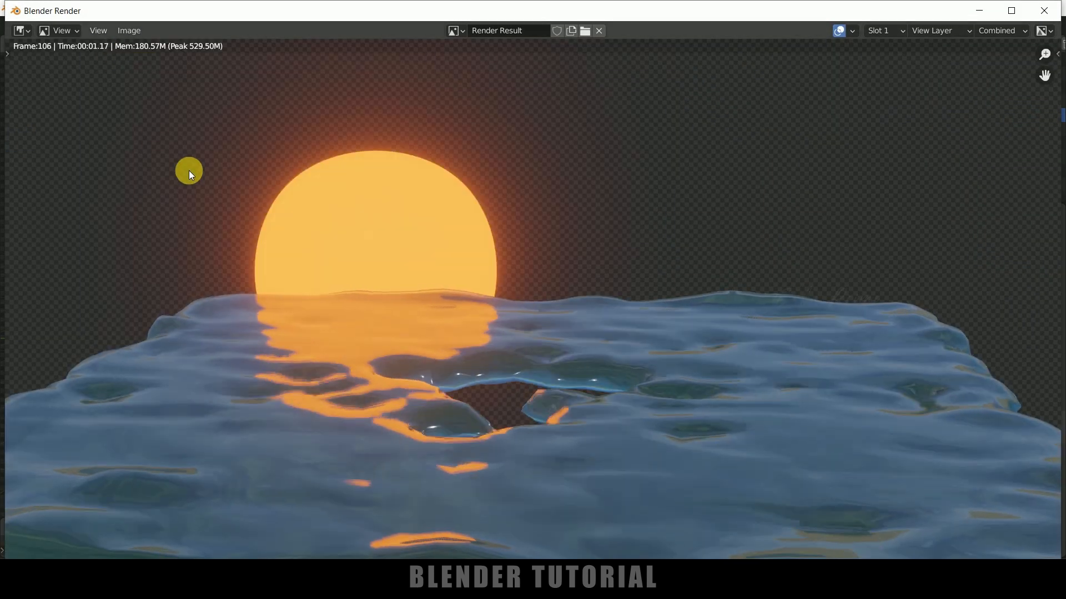